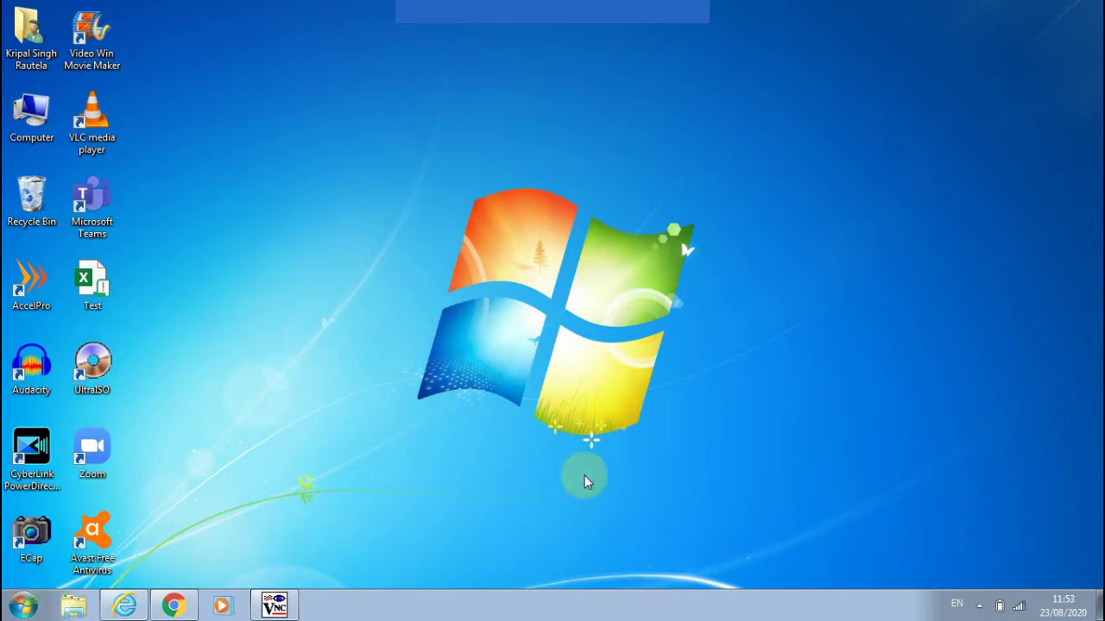
Step: Start Word and create a new blank document
{"action": "left_click", "coordinate": [19, 610]}
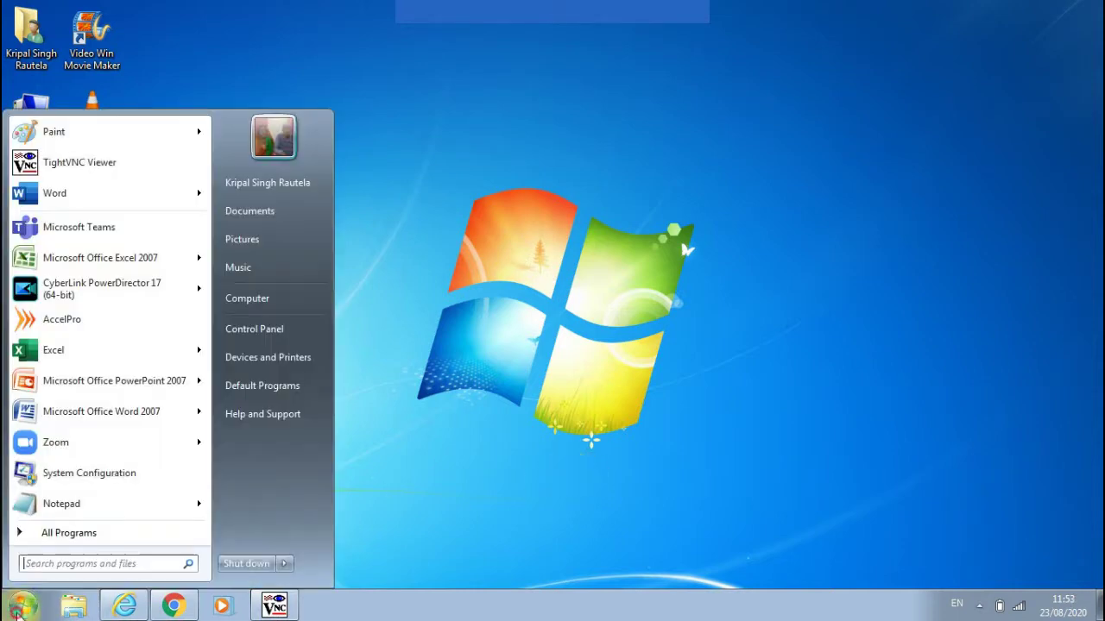
{"action": "left_click", "coordinate": [75, 194]}
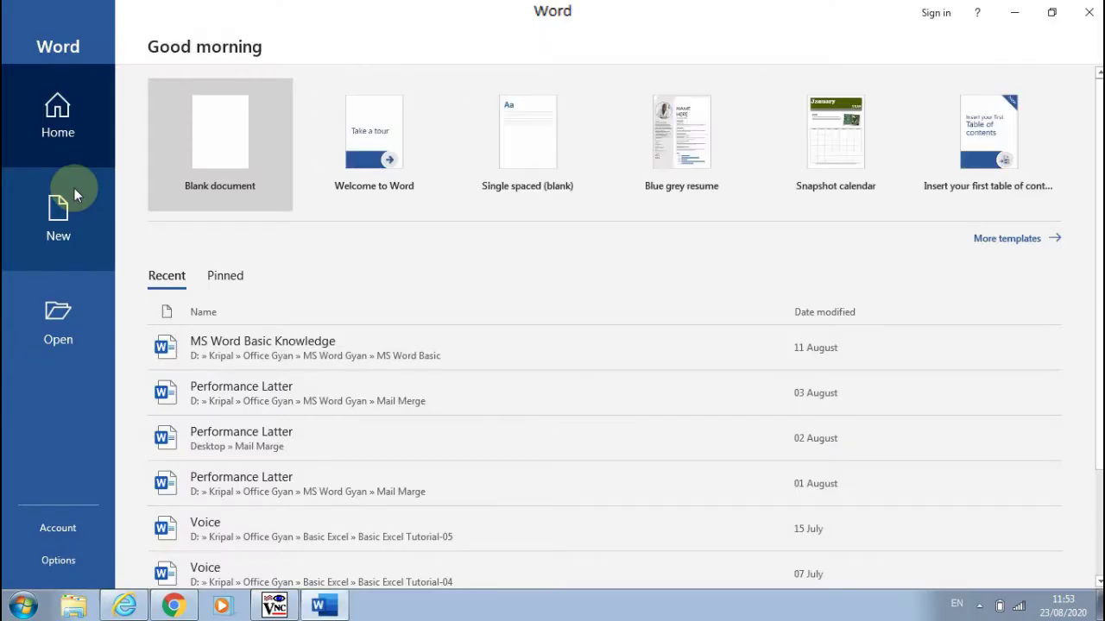
{"action": "left_click", "coordinate": [214, 153]}
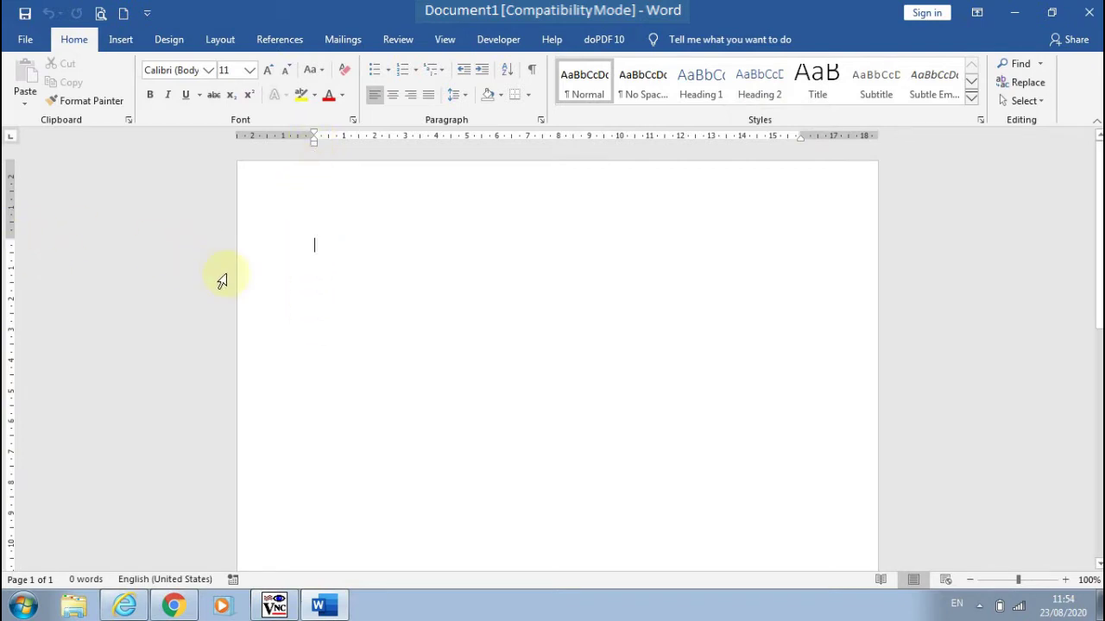
{"action": "left_click", "coordinate": [313, 204]}
{"action": "left_click", "coordinate": [313, 204]}
{"action": "left_click", "coordinate": [299, 208]}
{"action": "left_click", "coordinate": [298, 239]}
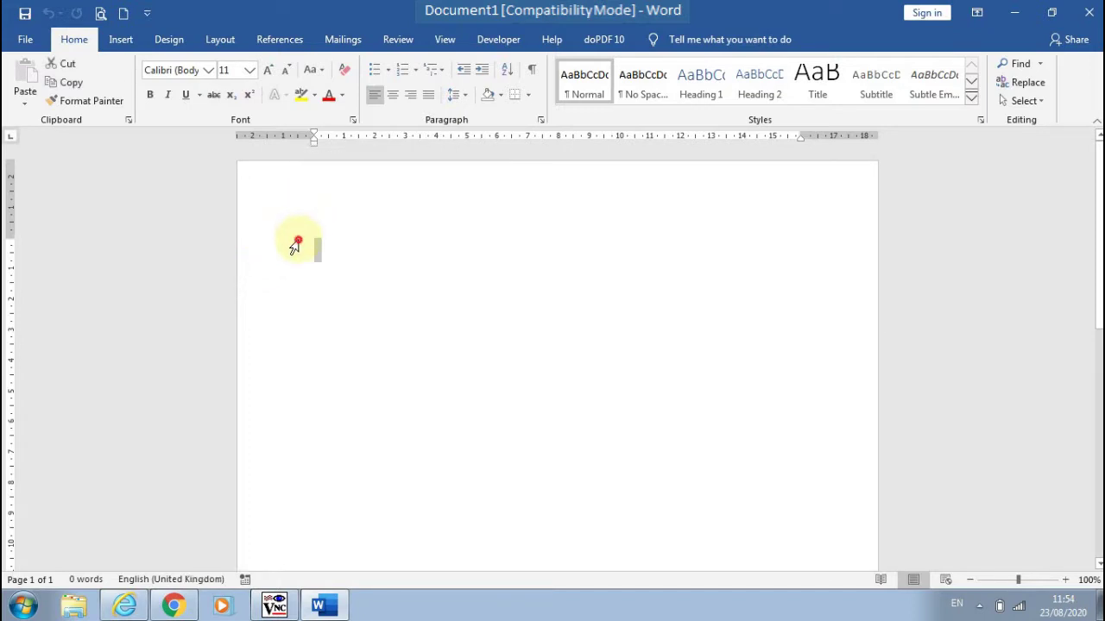
{"action": "left_click", "coordinate": [338, 281]}
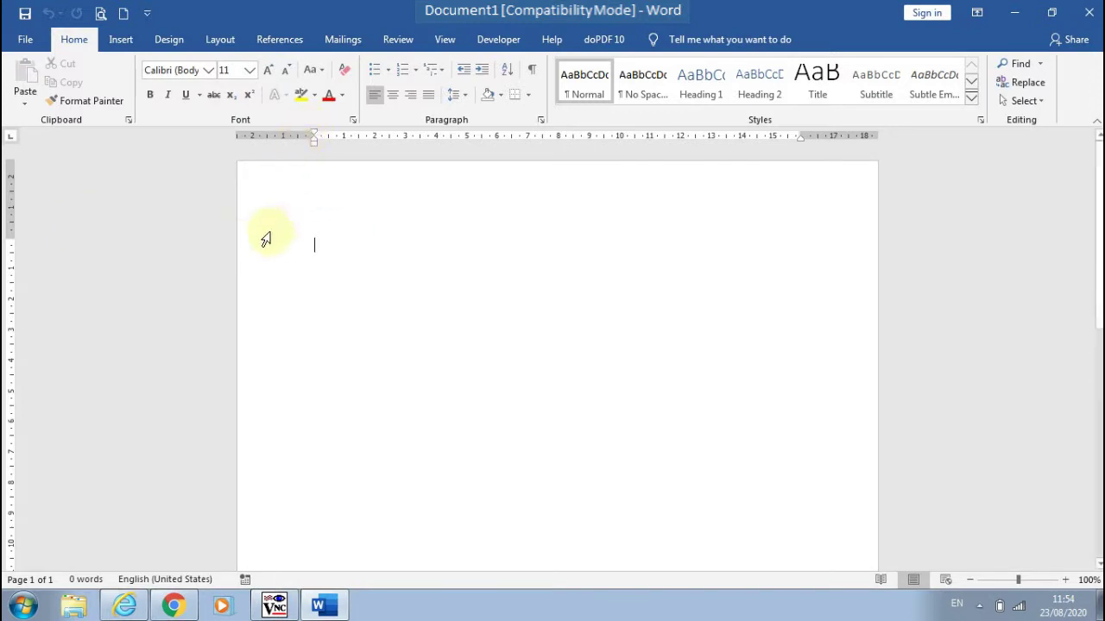
{"action": "left_click", "coordinate": [285, 248]}
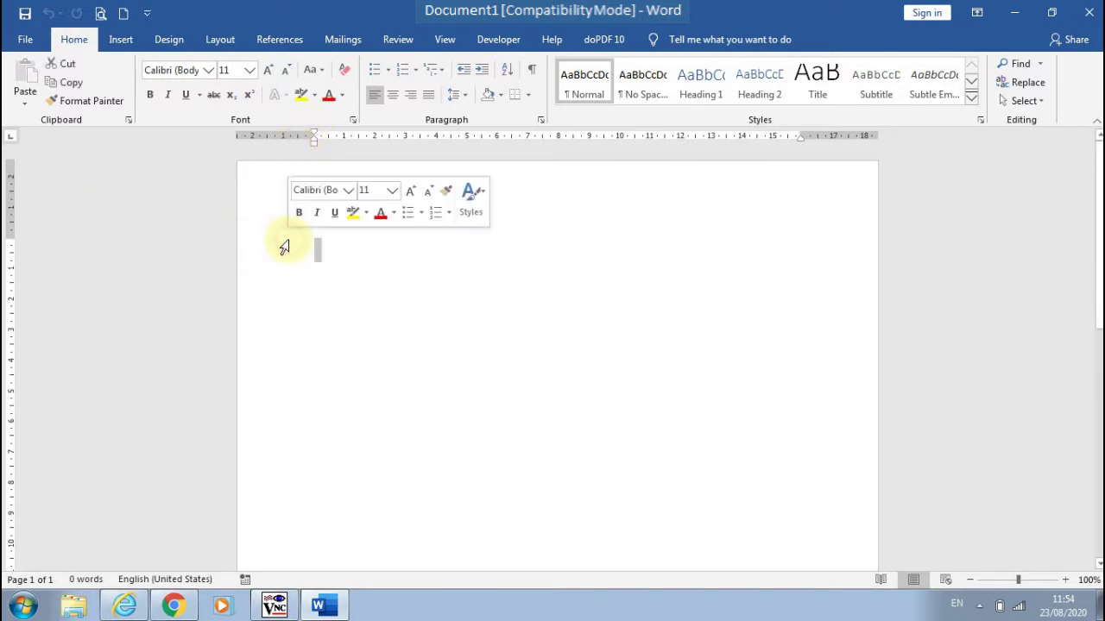
{"action": "left_click", "coordinate": [352, 261]}
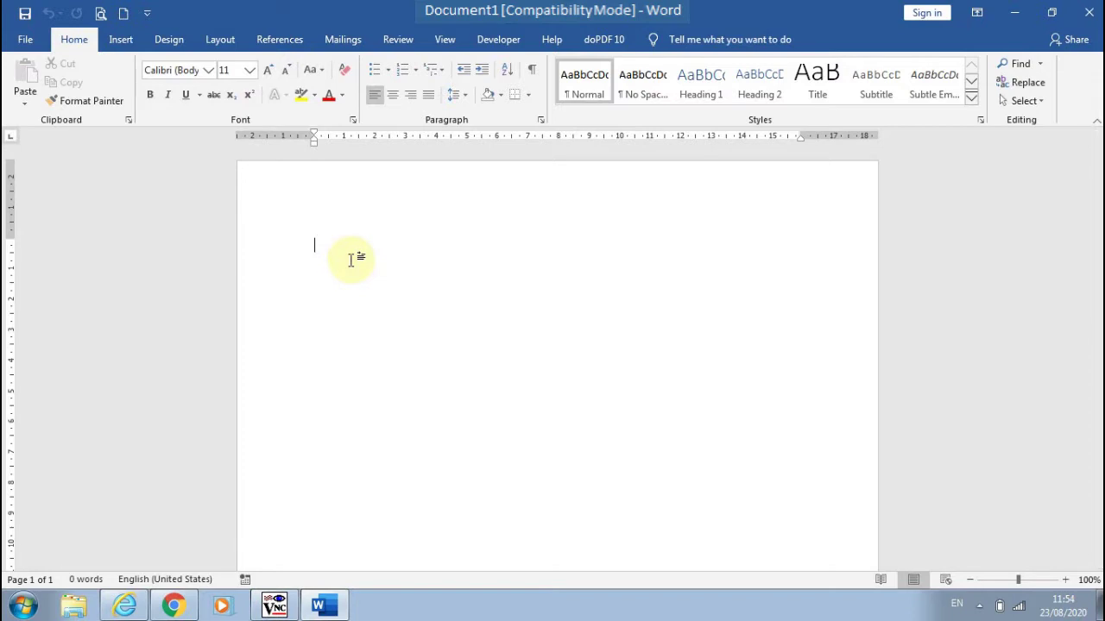
Step: Generate four paragraphs of three-sentence sample text on the blank page with =rand(4,3)
{"action": "type", "text": "=rand"}
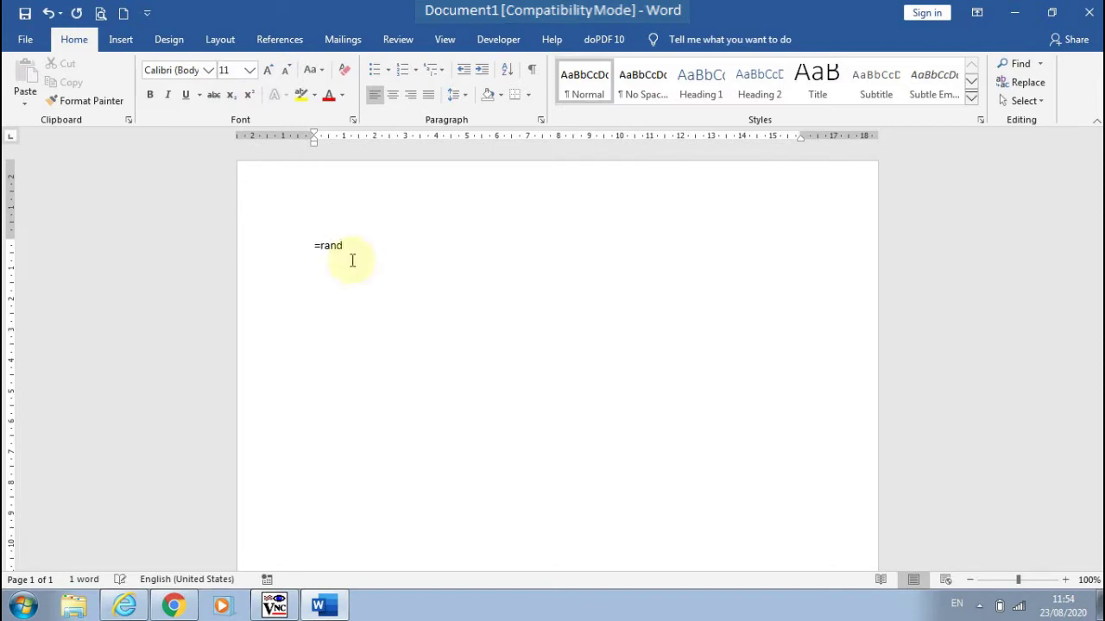
{"action": "type", "text": "(4,"}
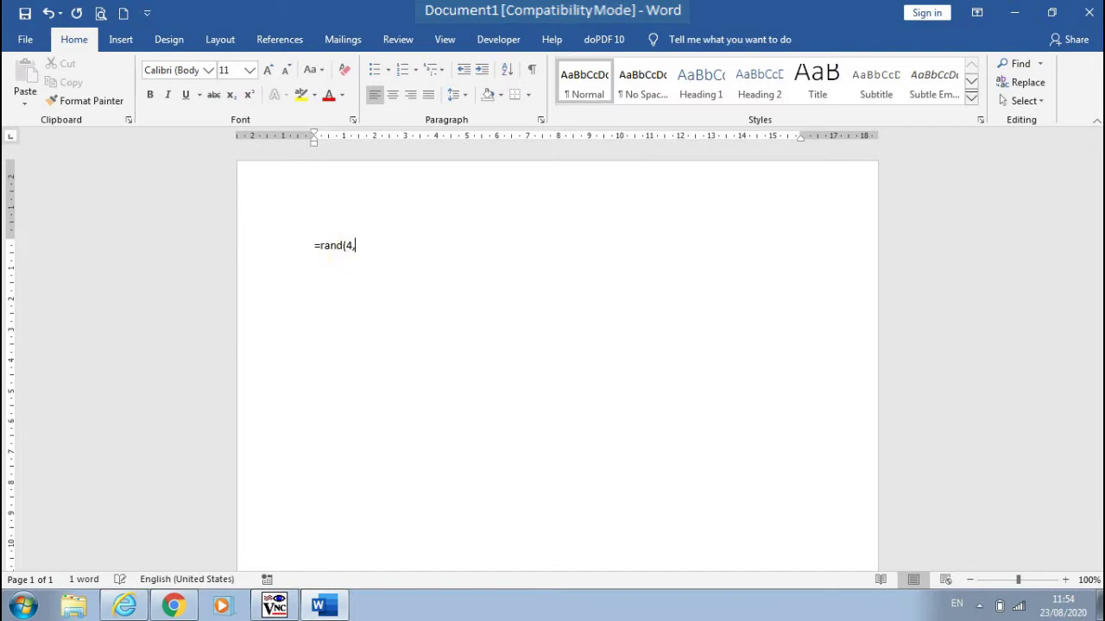
{"action": "type", "text": "3)"}
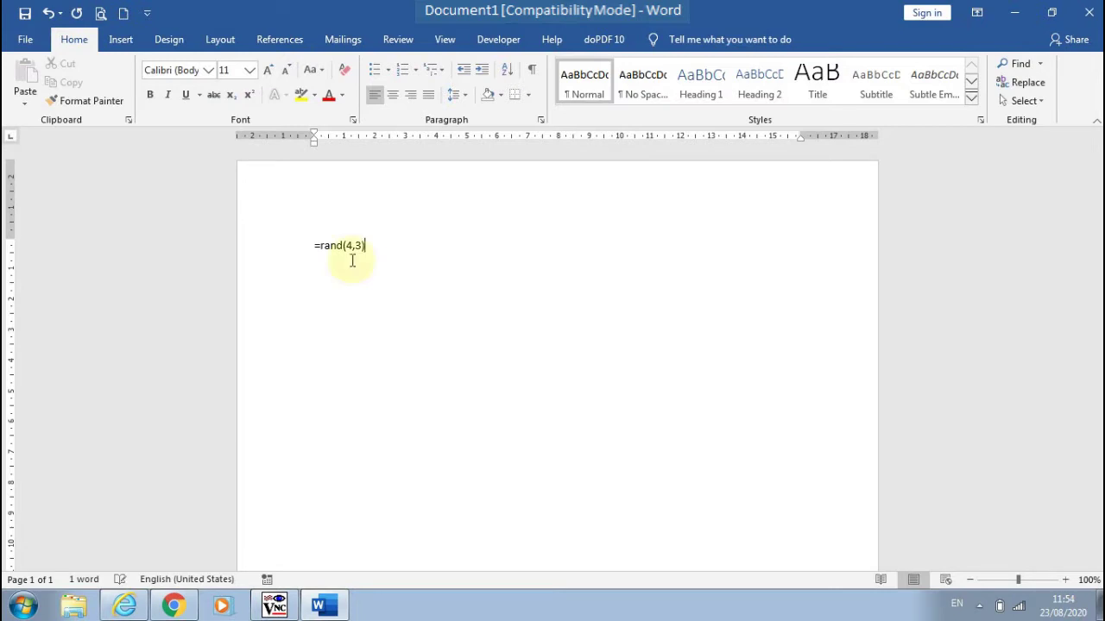
{"action": "key", "text": "Return"}
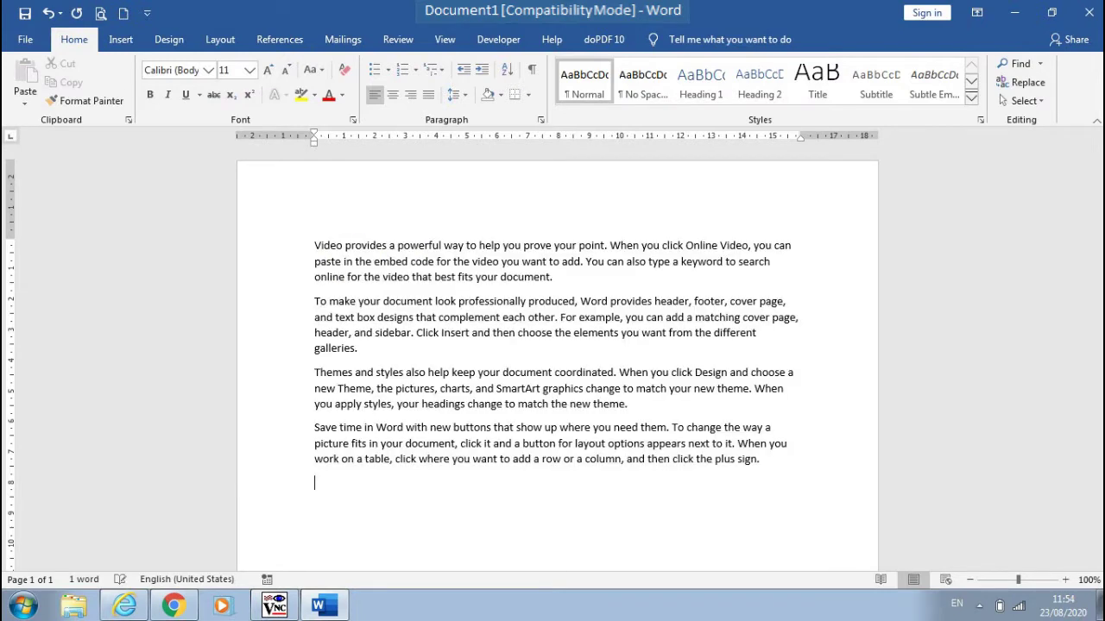
Step: Add five more sample paragraphs of two sentences each below the existing text with =rand(5,2)
{"action": "type", "text": "="}
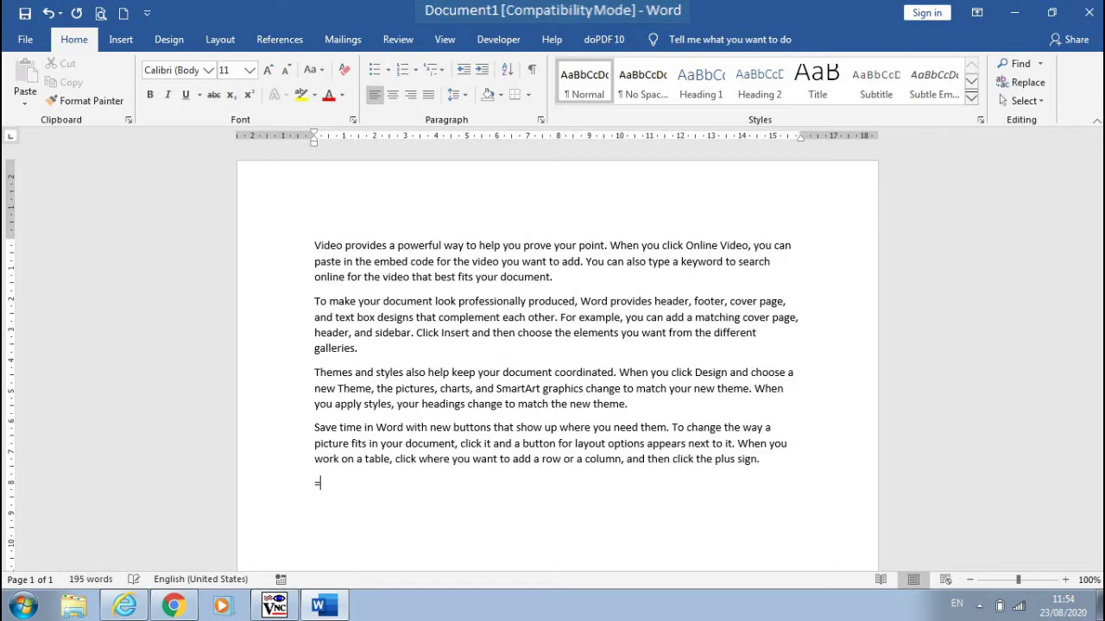
{"action": "type", "text": "rand("}
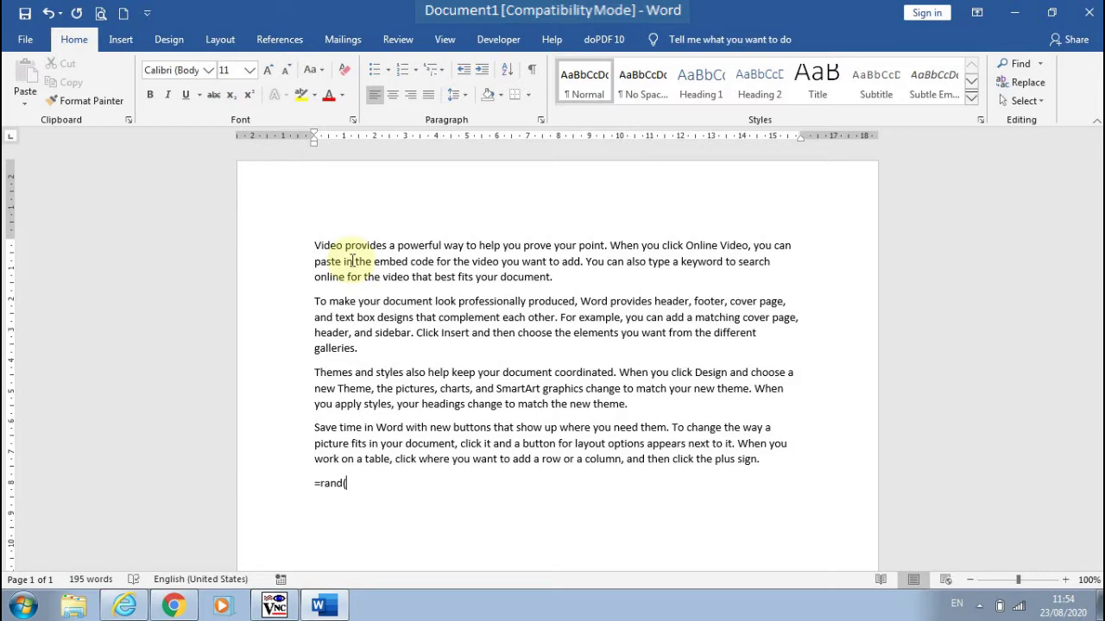
{"action": "type", "text": "5,2"}
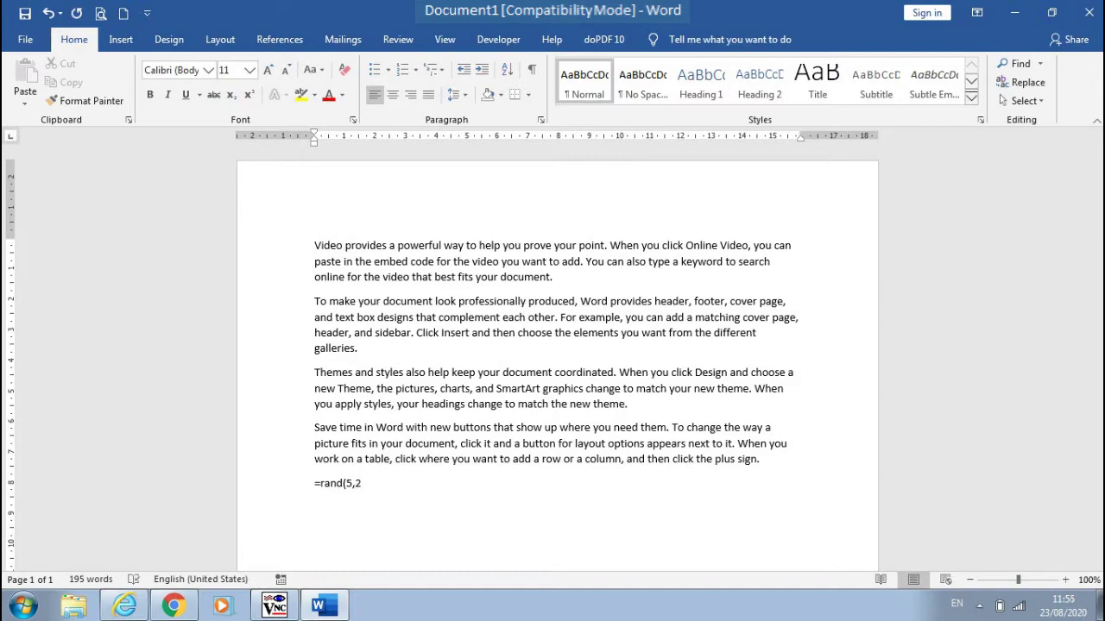
{"action": "type", "text": ")"}
{"action": "key", "text": "Return"}
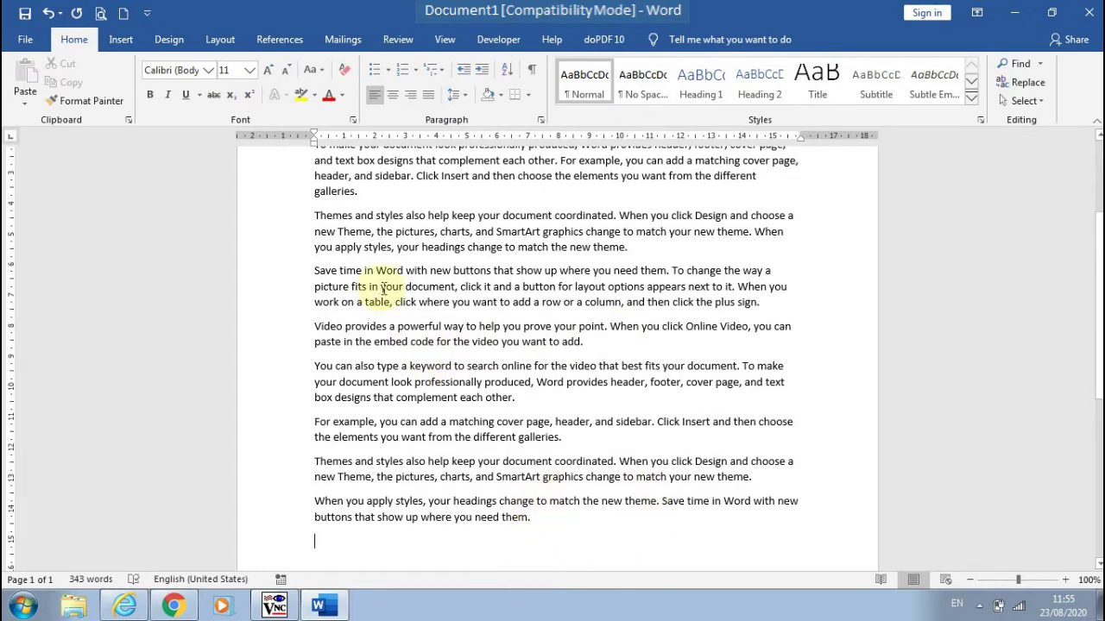
Step: Change the document's paper size to A3, check the page, and set it back to A4
{"action": "scroll", "coordinate": [380, 293], "scroll_direction": "up", "scroll_amount": 4}
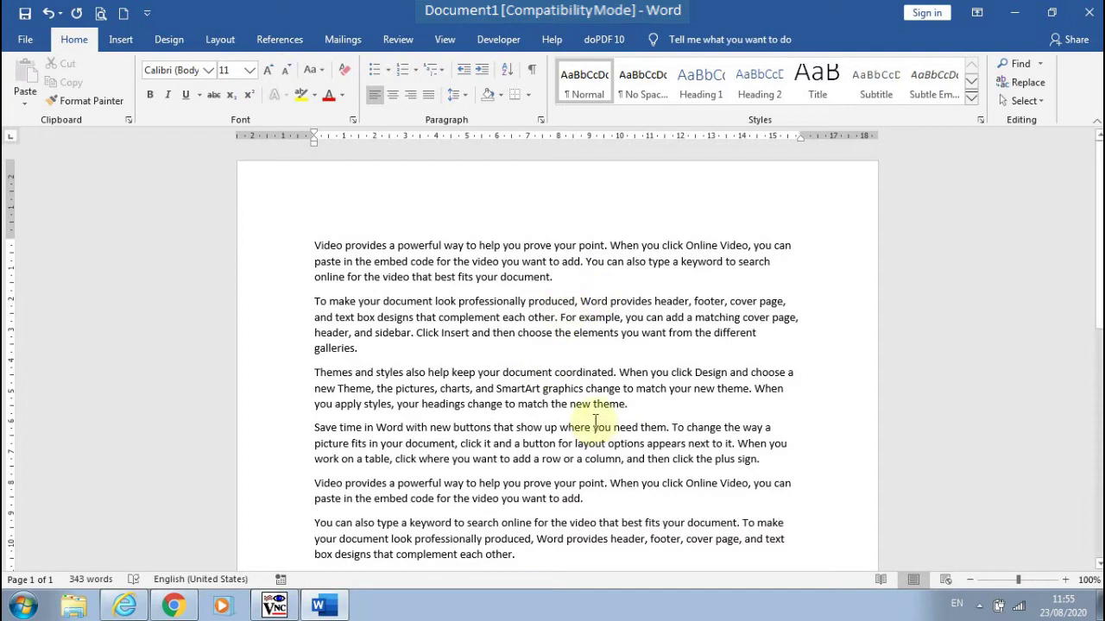
{"action": "left_click", "coordinate": [214, 41]}
{"action": "left_click", "coordinate": [115, 111]}
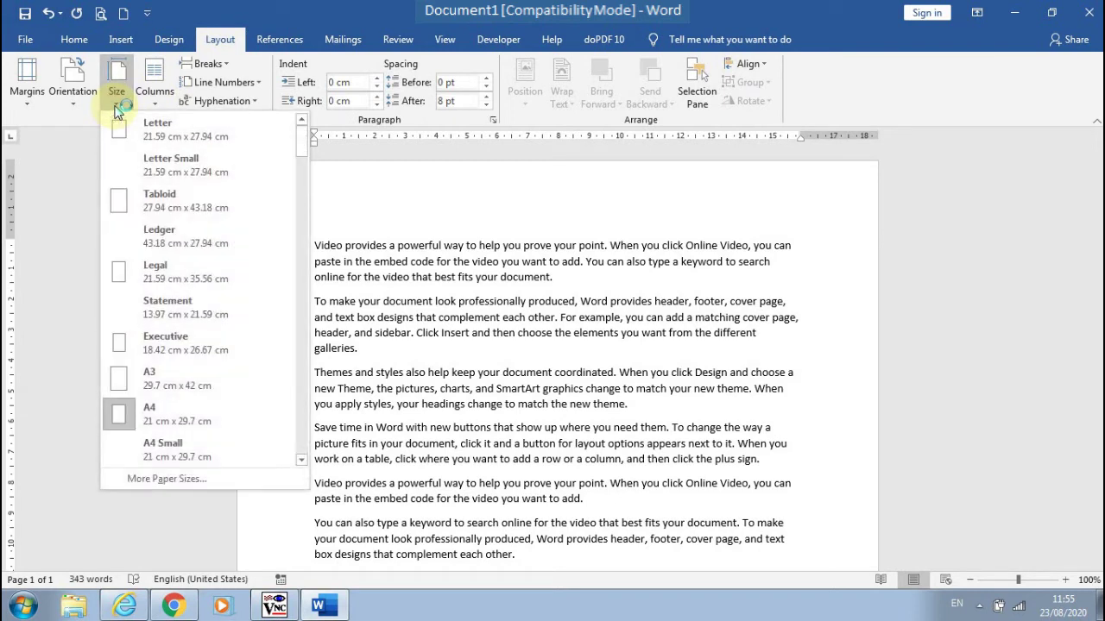
{"action": "left_click", "coordinate": [149, 387]}
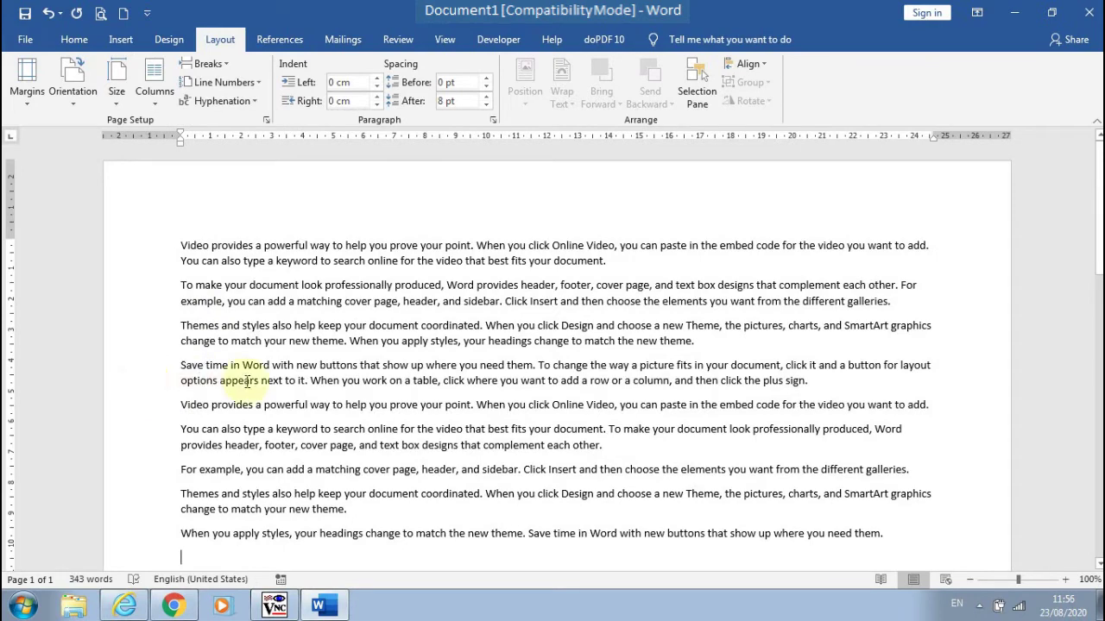
{"action": "scroll", "coordinate": [363, 368], "scroll_direction": "down", "scroll_amount": 5}
{"action": "scroll", "coordinate": [290, 346], "scroll_direction": "up", "scroll_amount": 5}
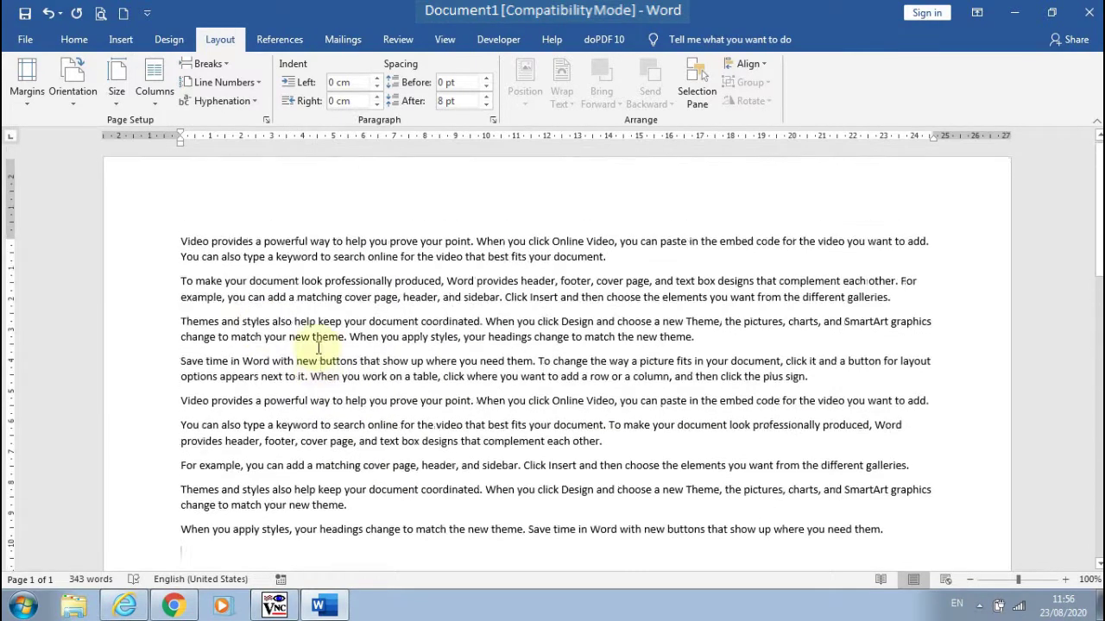
{"action": "left_click", "coordinate": [116, 84]}
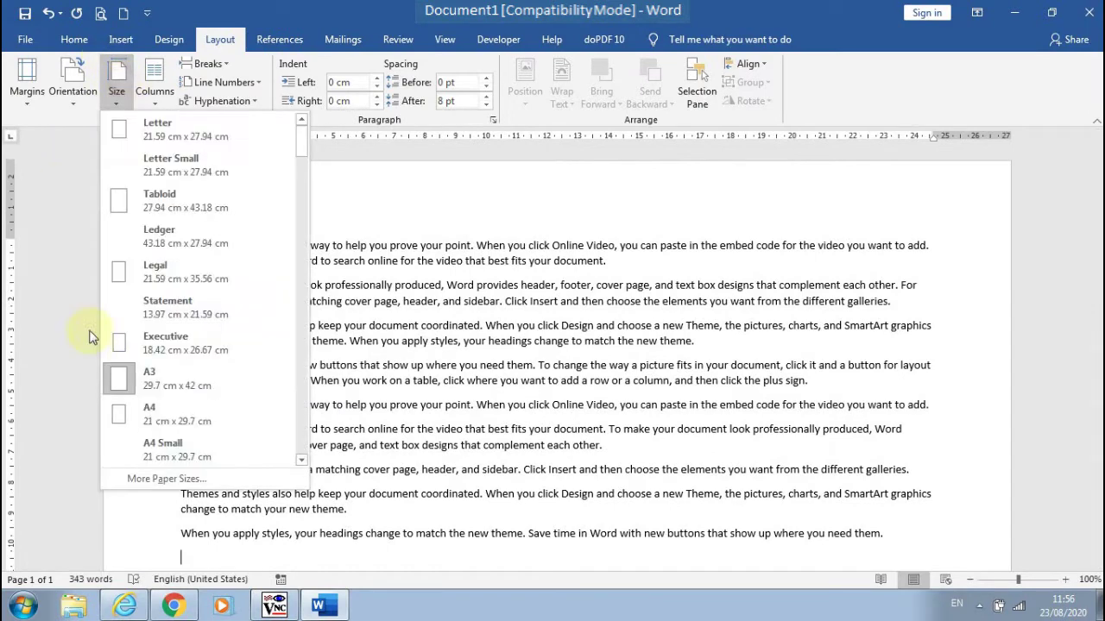
{"action": "left_click", "coordinate": [148, 421]}
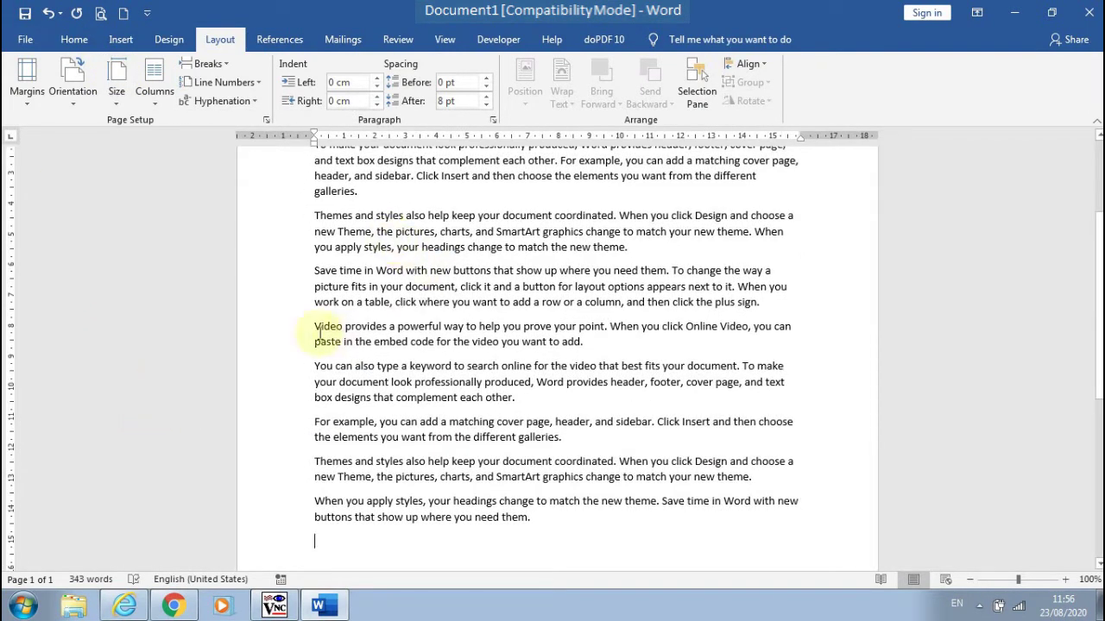
Step: Switch the page orientation to Landscape and return it to Portrait
{"action": "left_click", "coordinate": [70, 103]}
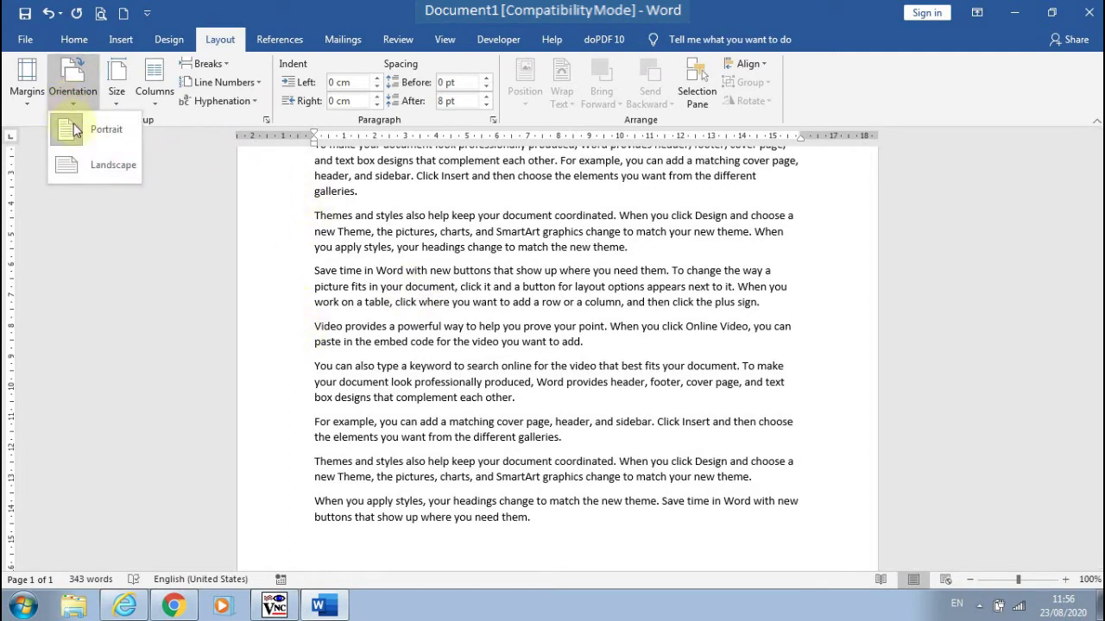
{"action": "left_click", "coordinate": [78, 168]}
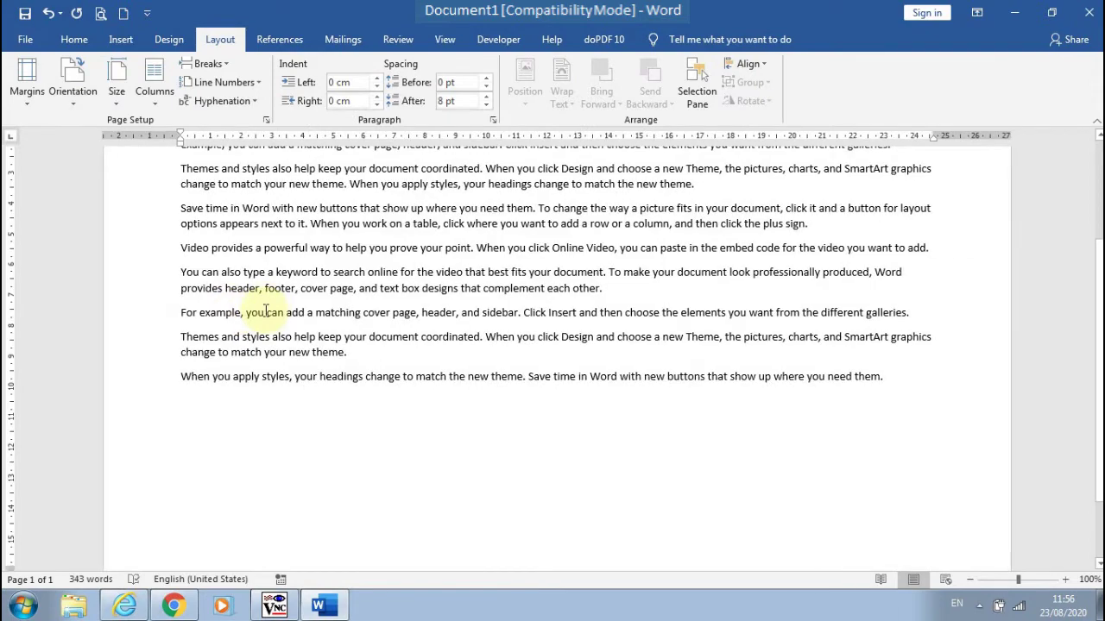
{"action": "scroll", "coordinate": [264, 312], "scroll_direction": "up", "scroll_amount": 4}
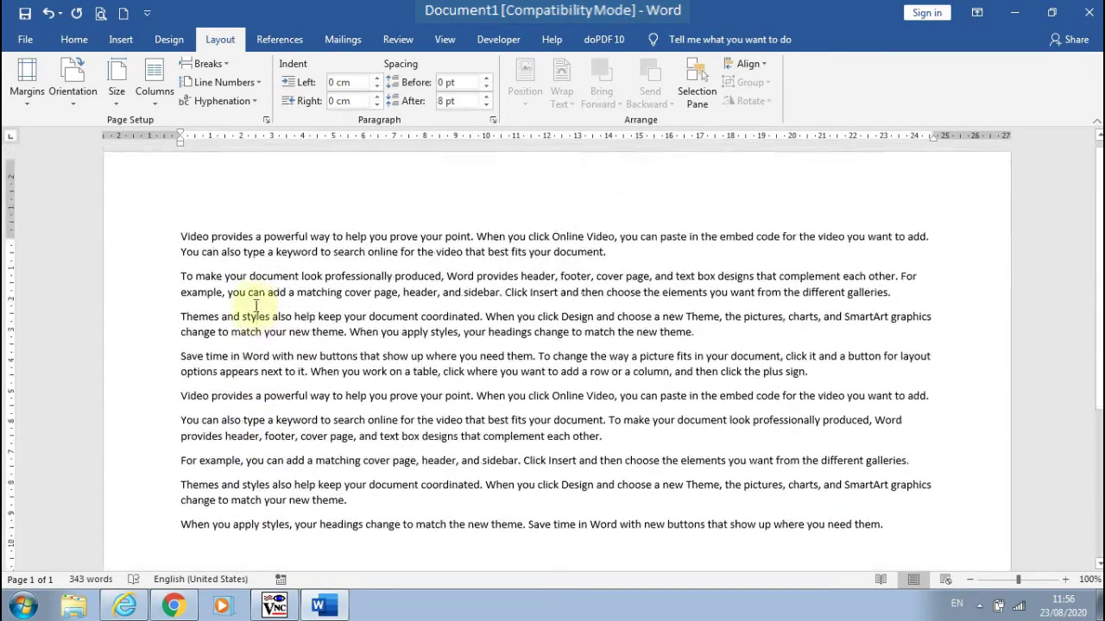
{"action": "left_click", "coordinate": [67, 101]}
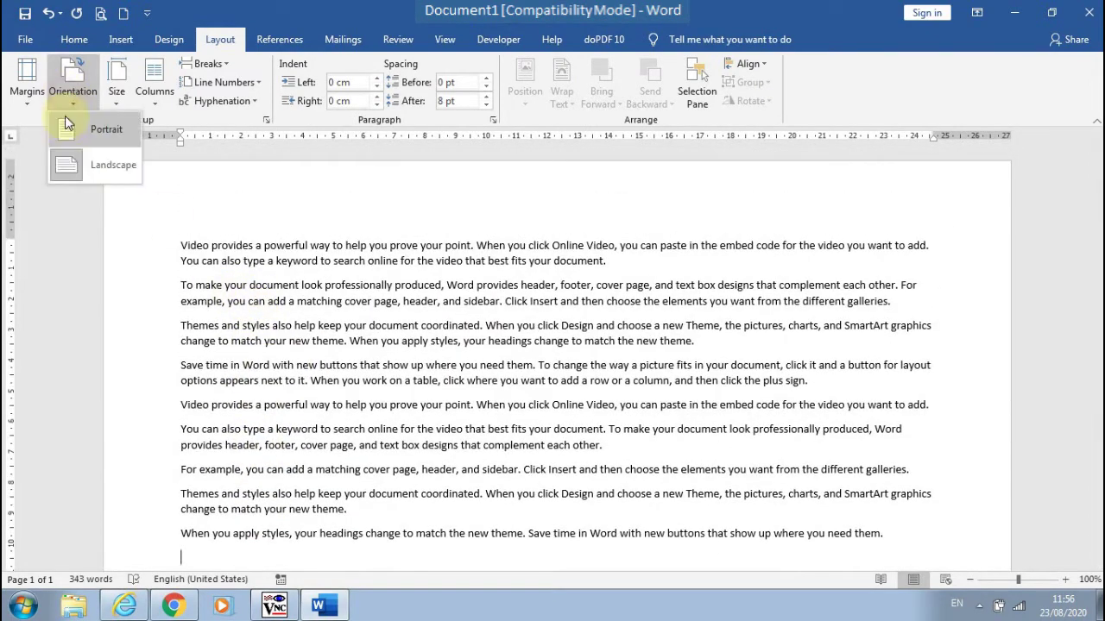
{"action": "left_click", "coordinate": [65, 120]}
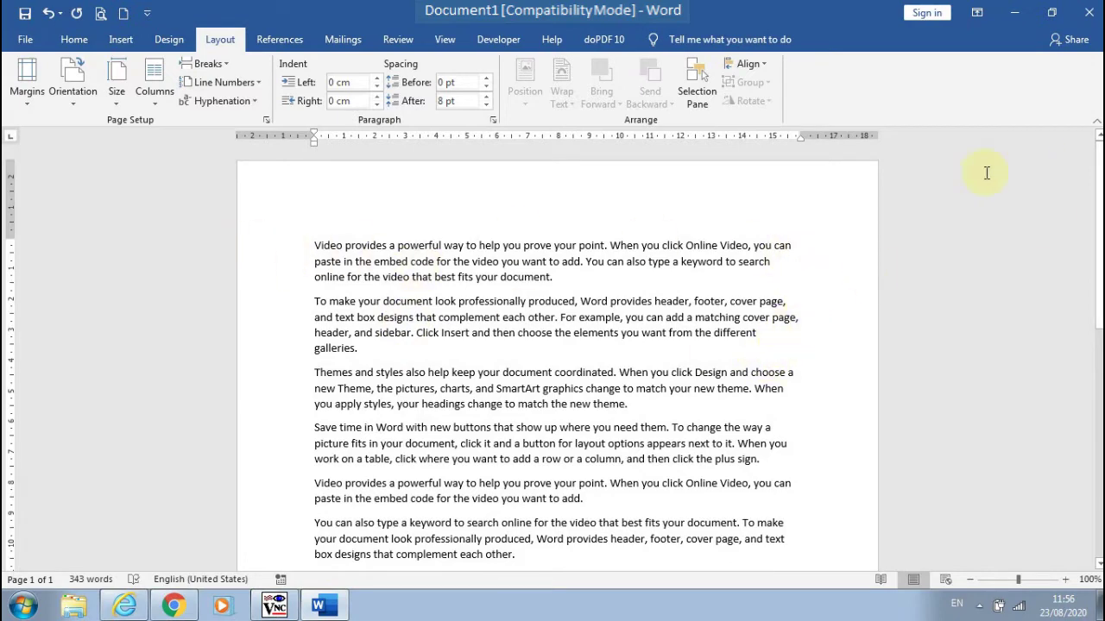
Step: Narrow the right page margin to about the 17 cm ruler mark and slightly reduce the top margin
{"action": "left_click_drag", "start_coordinate": [800, 136], "coordinate": [839, 135]}
{"action": "left_click_drag", "start_coordinate": [9, 239], "coordinate": [6, 229]}
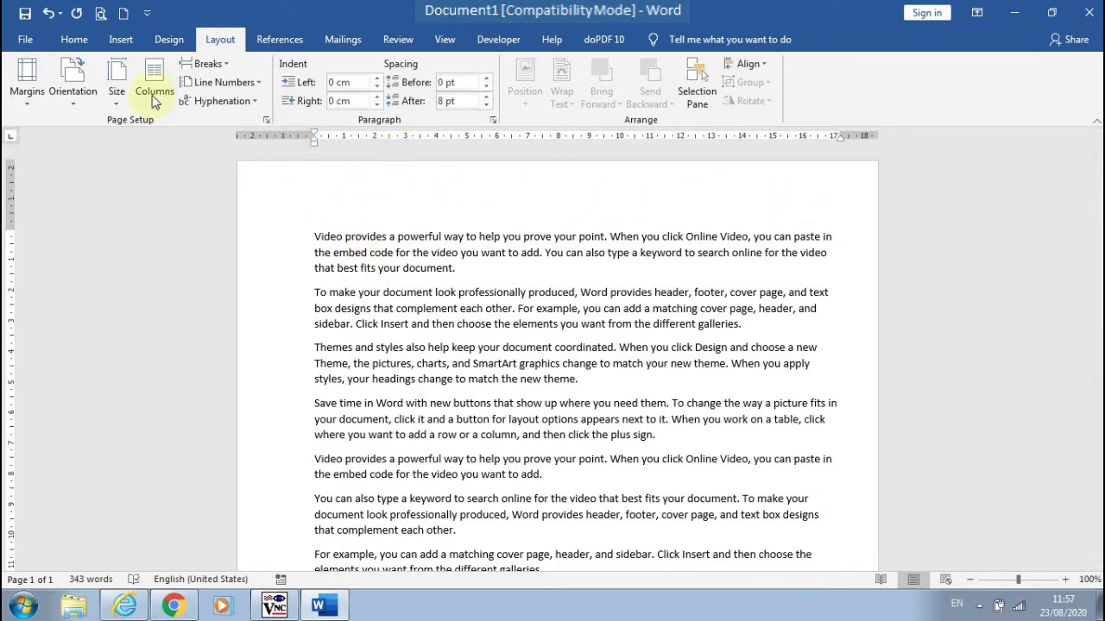
Step: Insert the built-in header design with an orange band that holds the document title and date
{"action": "left_click", "coordinate": [110, 43]}
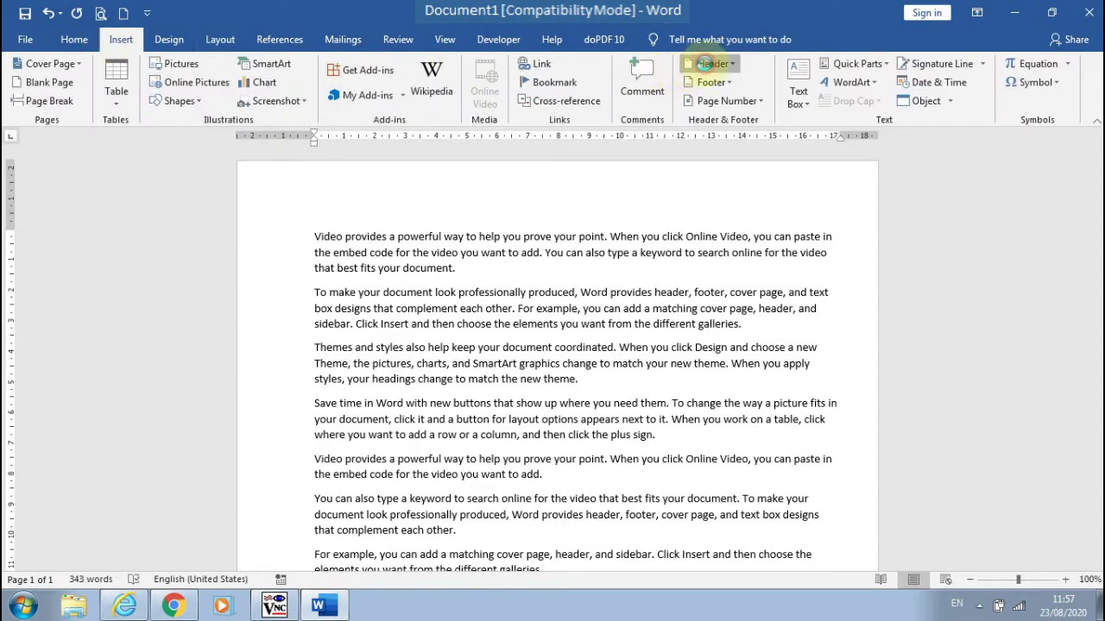
{"action": "left_click", "coordinate": [705, 63]}
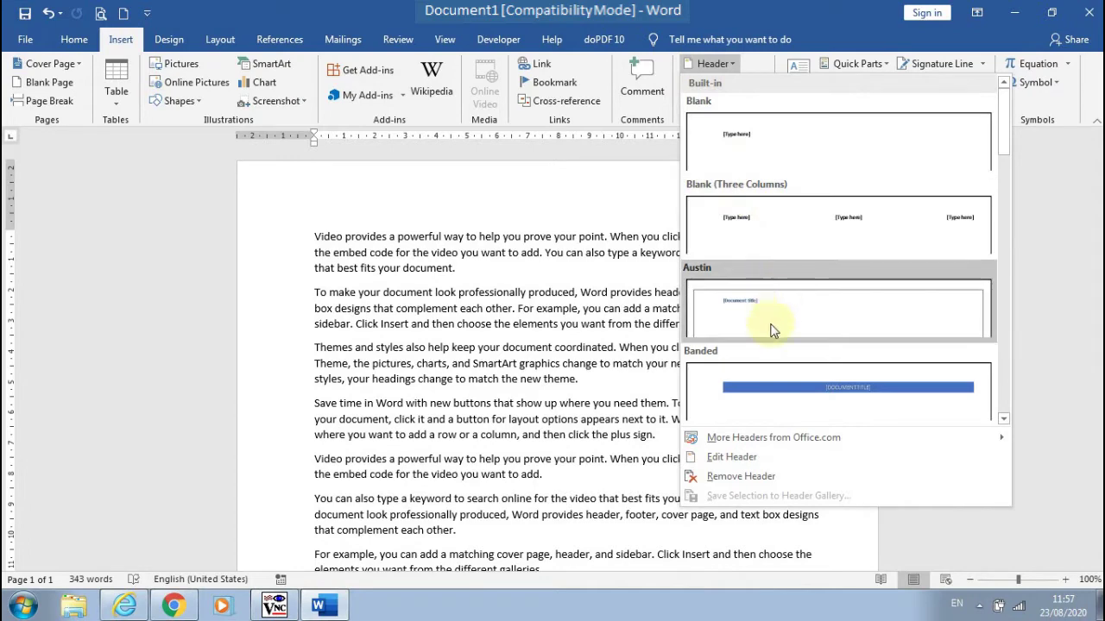
{"action": "left_click_drag", "start_coordinate": [1004, 120], "coordinate": [996, 316]}
{"action": "left_click", "coordinate": [796, 217]}
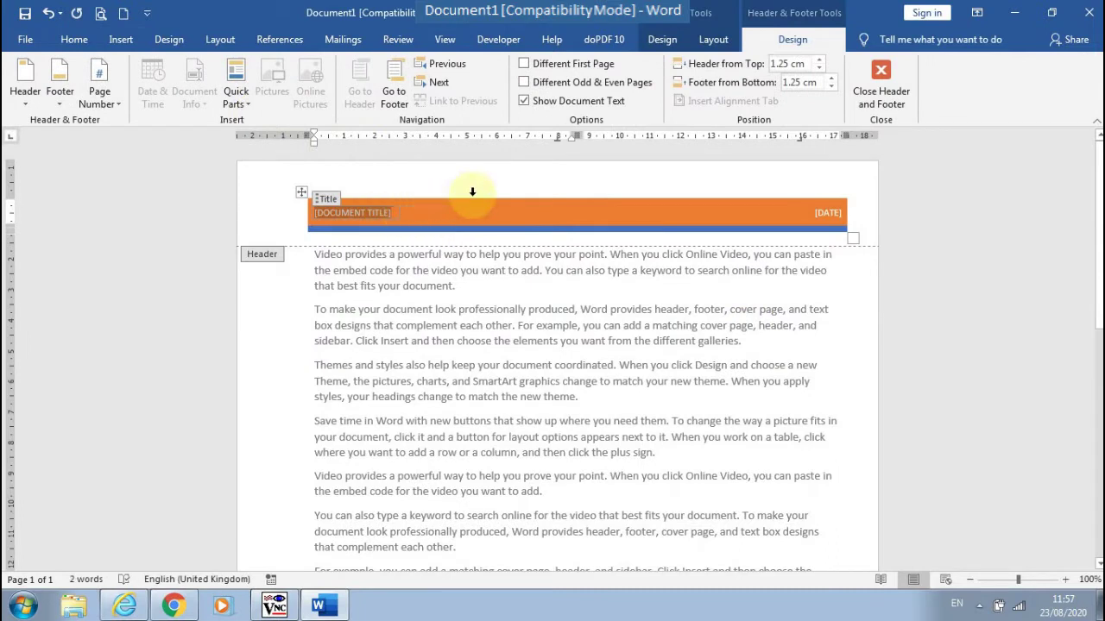
Step: Enter "MS WORD TUTORIAL" as the header's document title and set the header date to 08/23/2020
{"action": "type", "text": "TUTORIAL"}
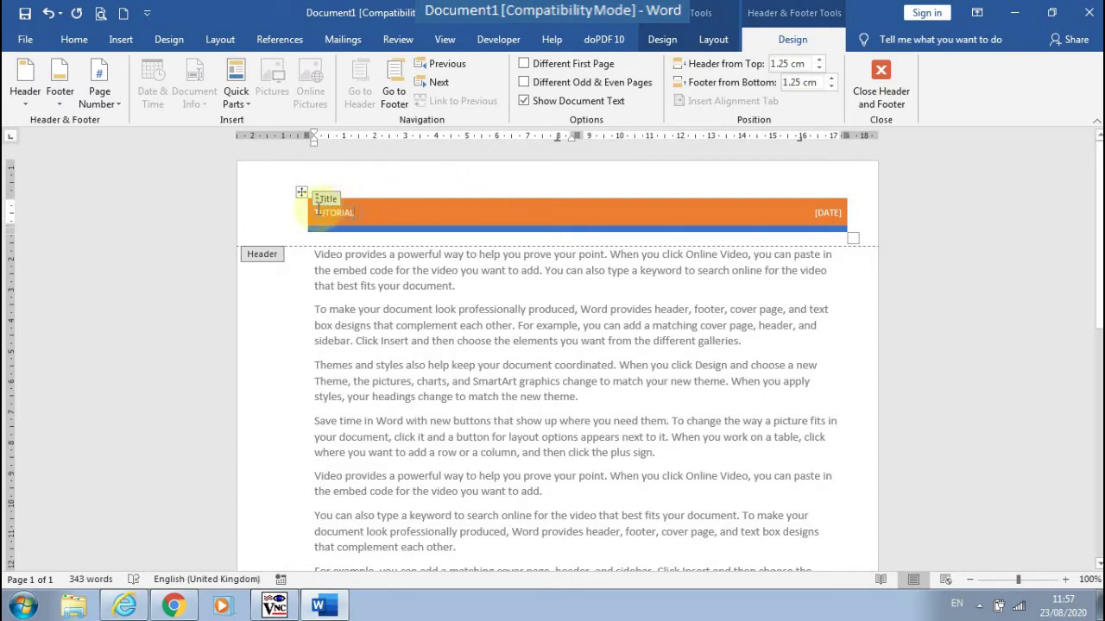
{"action": "type", "text": "MS WORD"}
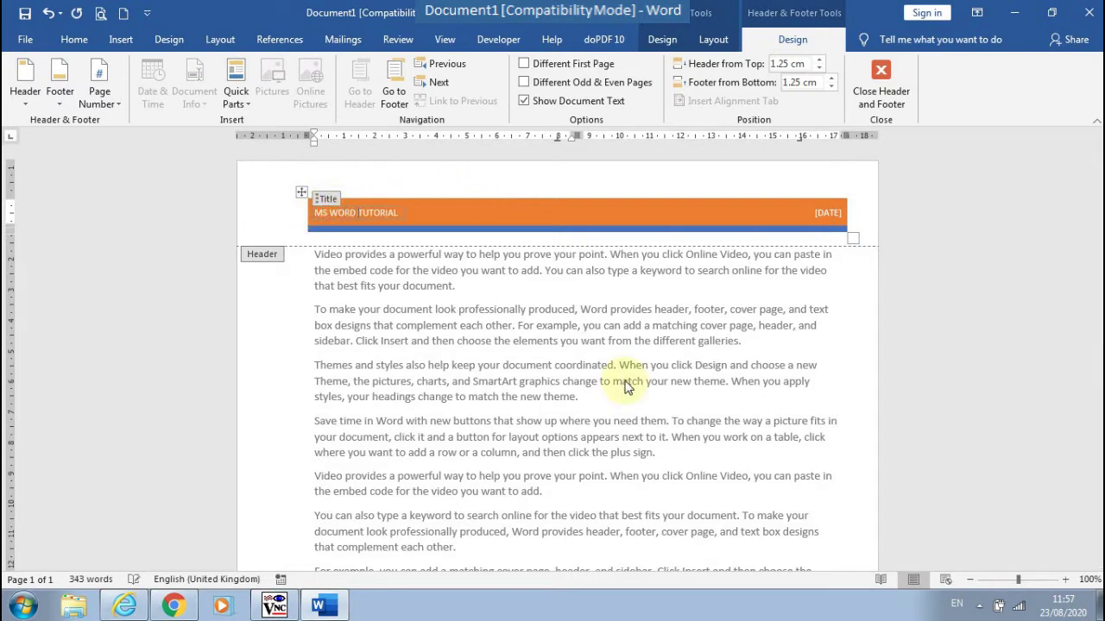
{"action": "left_click", "coordinate": [824, 212]}
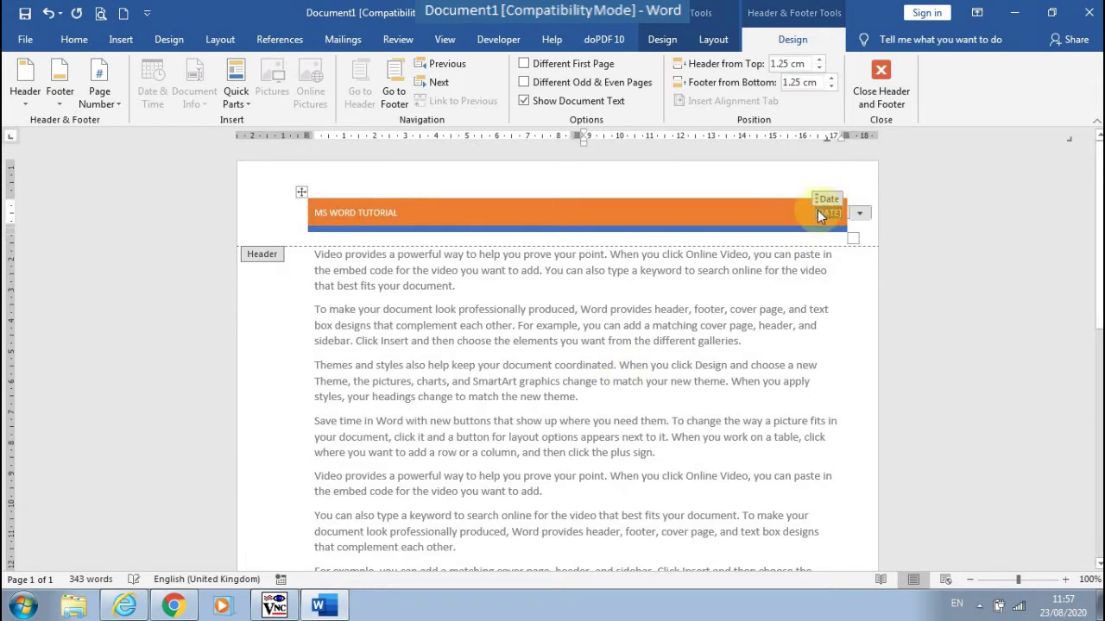
{"action": "left_click", "coordinate": [861, 213]}
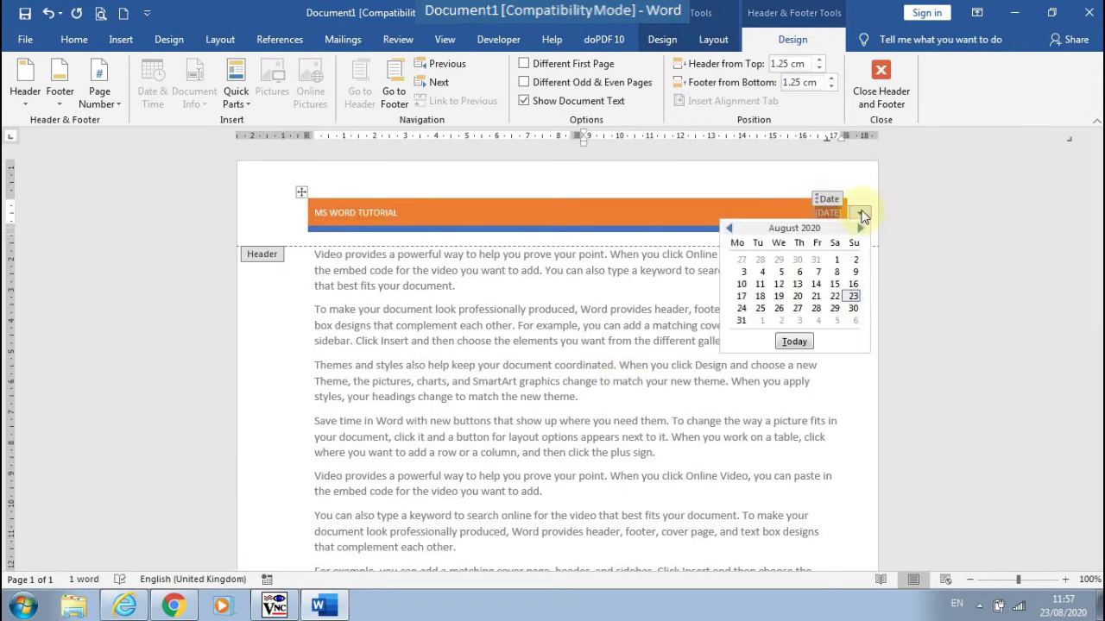
{"action": "left_click", "coordinate": [852, 298]}
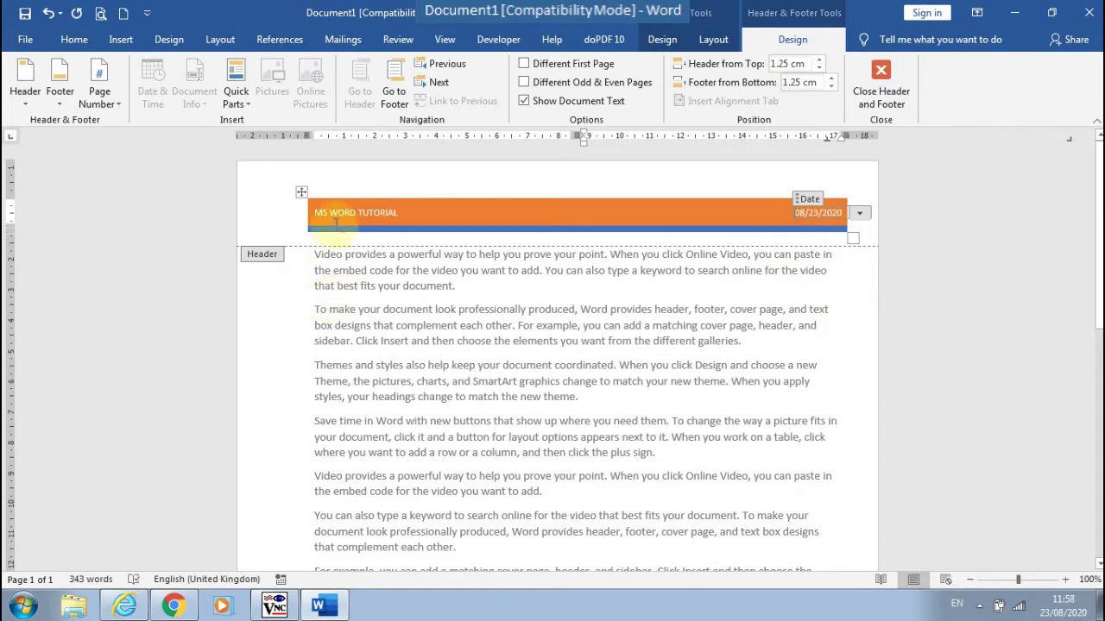
Step: Enlarge the header title "MS WORD TUTORIAL" to 18 pt and make it bold
{"action": "left_click_drag", "start_coordinate": [319, 213], "coordinate": [406, 214]}
{"action": "left_click", "coordinate": [76, 39]}
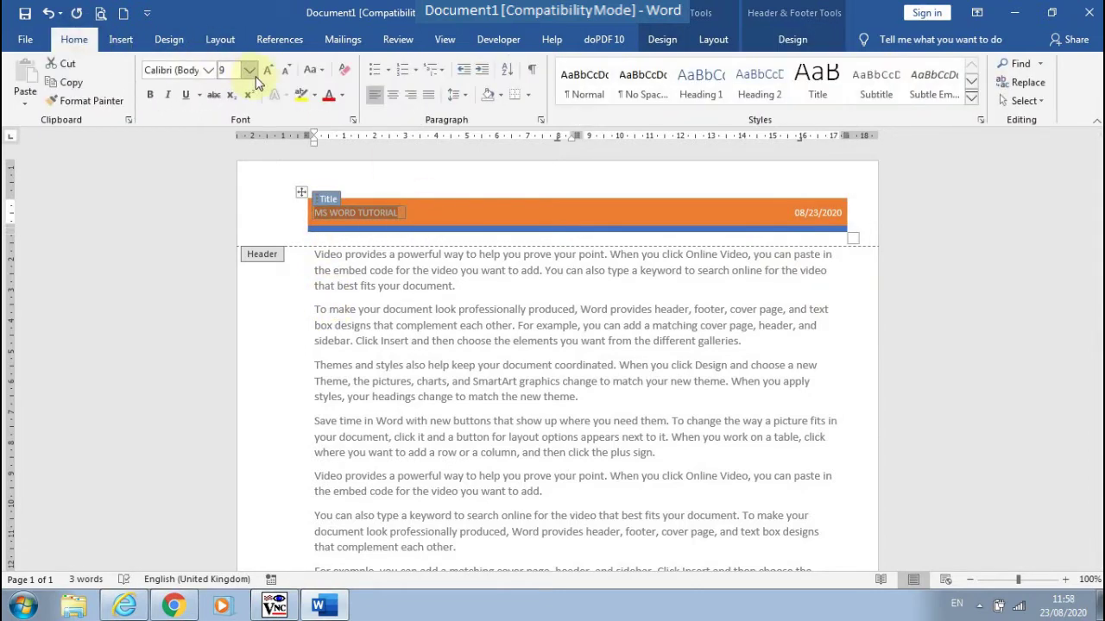
{"action": "left_click", "coordinate": [271, 69]}
{"action": "left_click", "coordinate": [271, 69]}
{"action": "left_click", "coordinate": [271, 70]}
{"action": "left_click", "coordinate": [271, 69]}
{"action": "left_click", "coordinate": [271, 69]}
{"action": "left_click", "coordinate": [271, 69]}
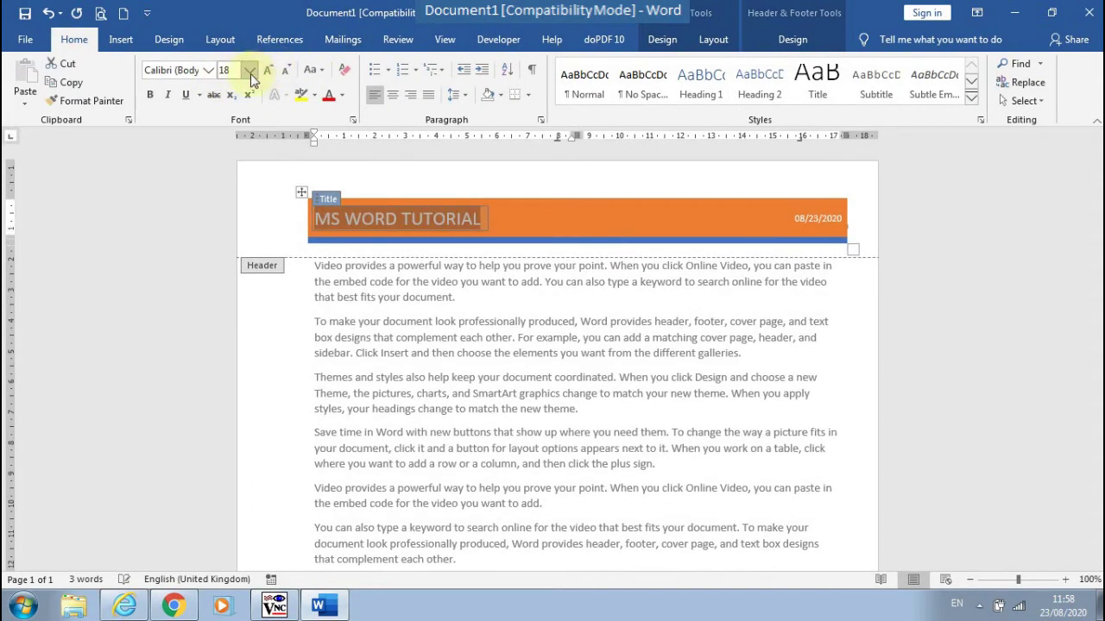
{"action": "left_click", "coordinate": [150, 94]}
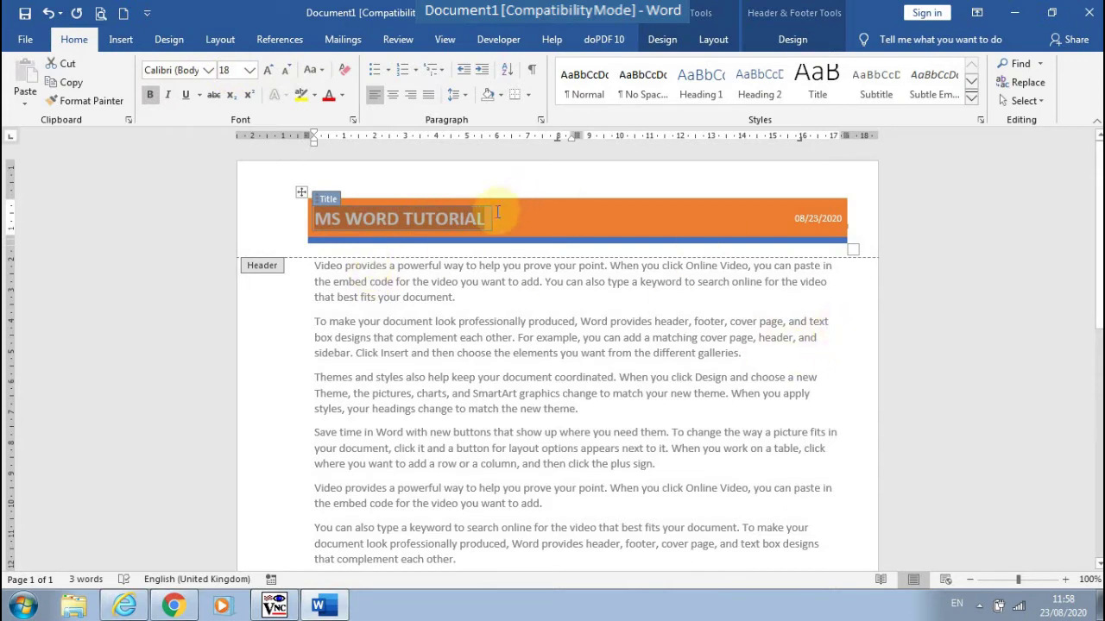
{"action": "left_click", "coordinate": [488, 217]}
{"action": "left_click_drag", "start_coordinate": [488, 217], "coordinate": [306, 203]}
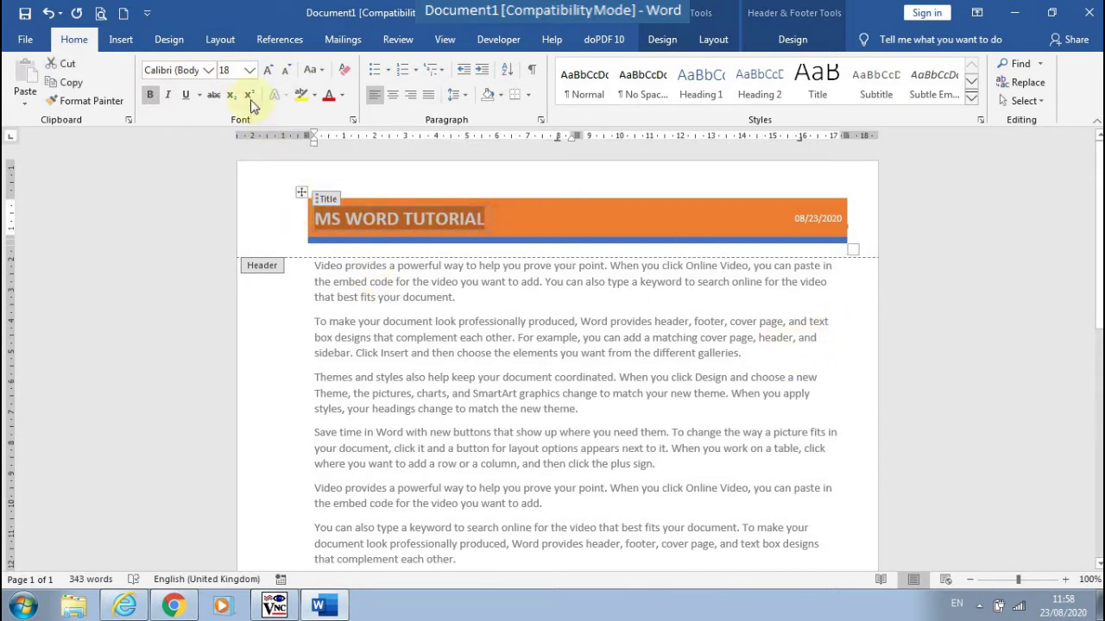
{"action": "left_click", "coordinate": [208, 71]}
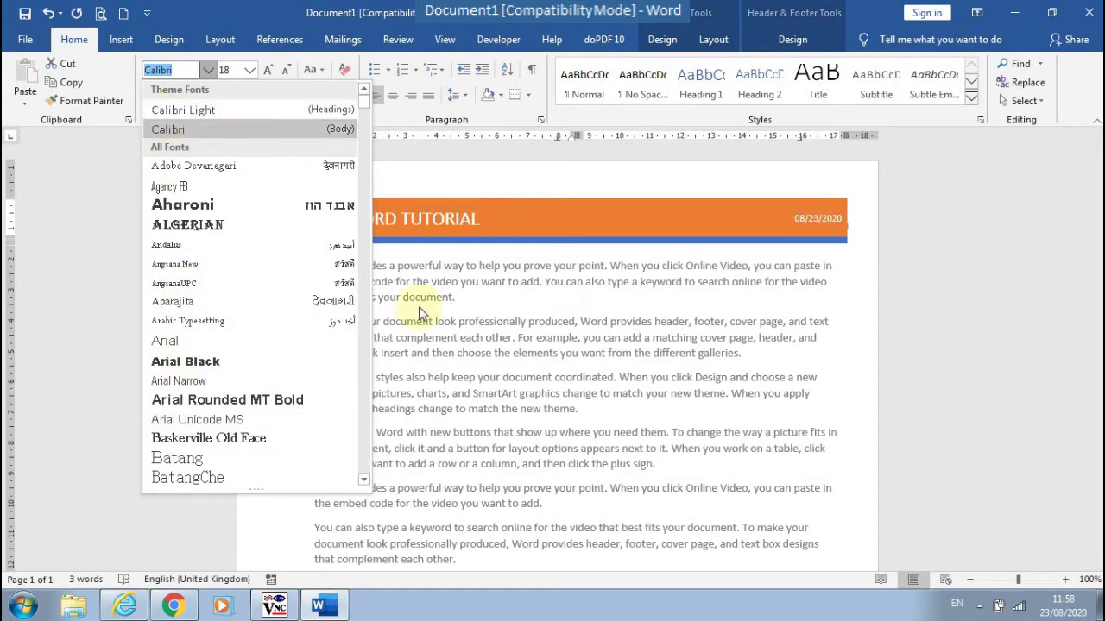
{"action": "left_click", "coordinate": [649, 425]}
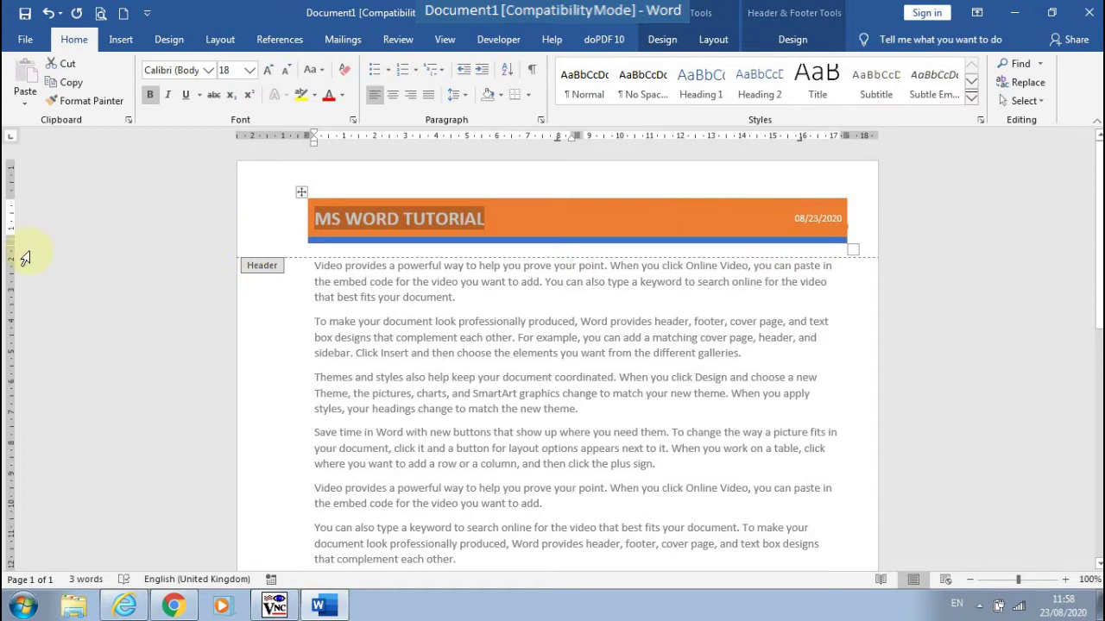
Step: Shift the header closer to the page's upper edge and return to the body text
{"action": "left_click_drag", "start_coordinate": [9, 199], "coordinate": [10, 172]}
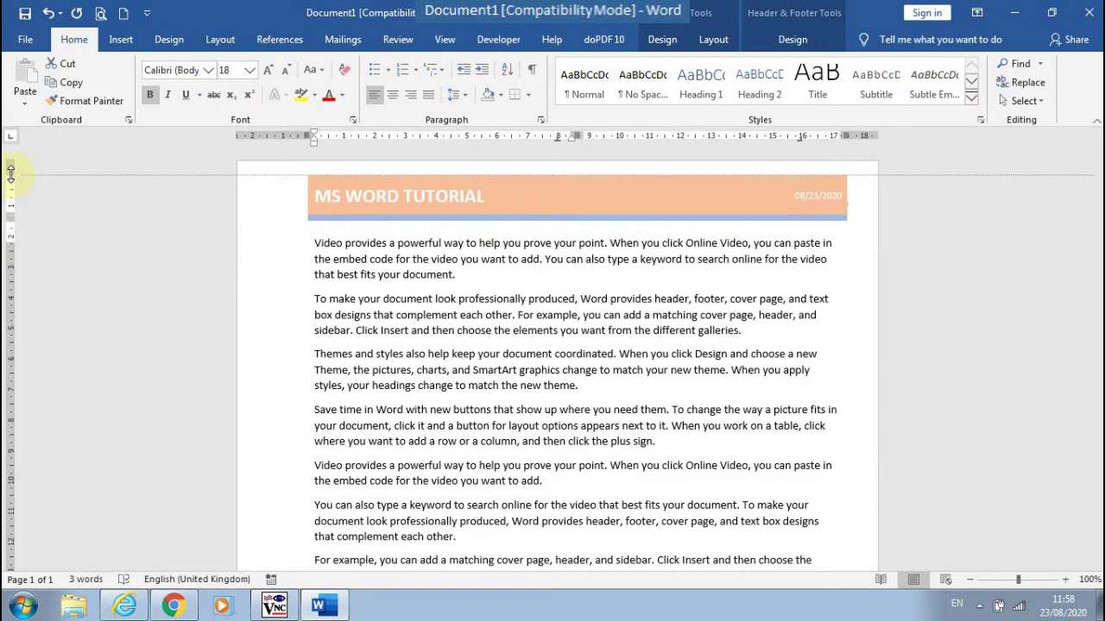
{"action": "left_click_drag", "start_coordinate": [10, 174], "coordinate": [11, 175]}
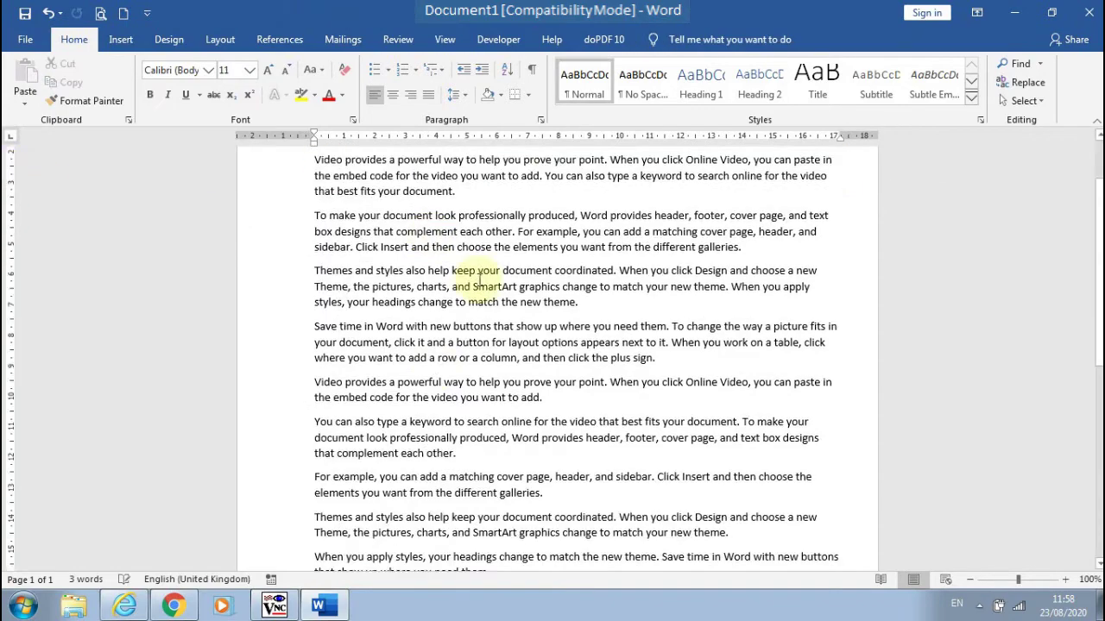
{"action": "scroll", "coordinate": [409, 321], "scroll_direction": "up", "scroll_amount": 3}
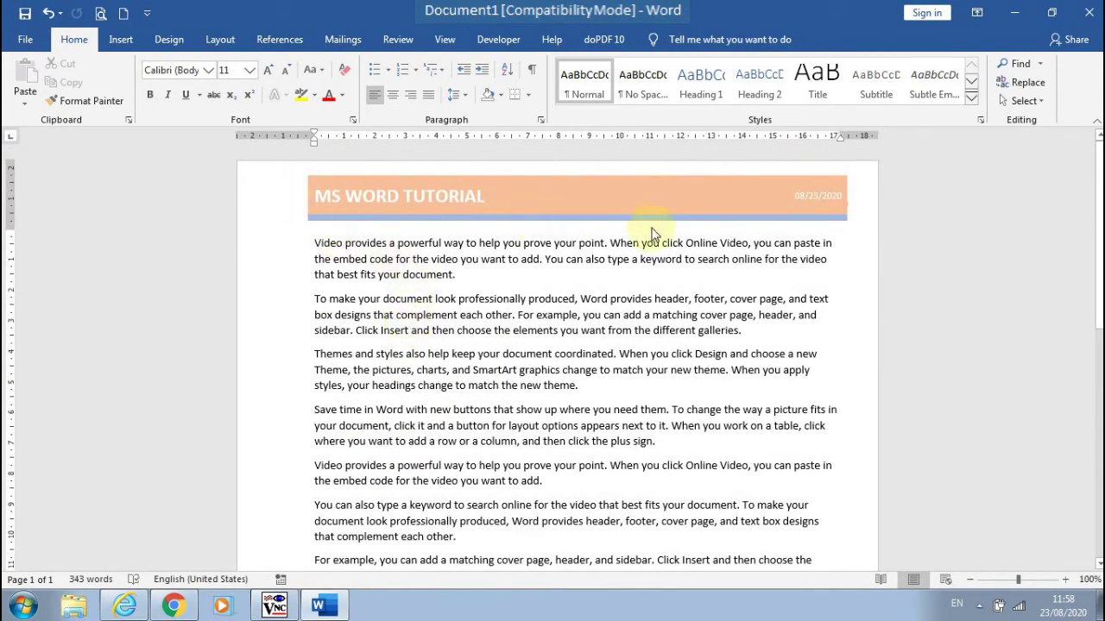
Step: Generate more sample text at the end of the document with =rand(15,5)
{"action": "scroll", "coordinate": [456, 394], "scroll_direction": "down", "scroll_amount": 14}
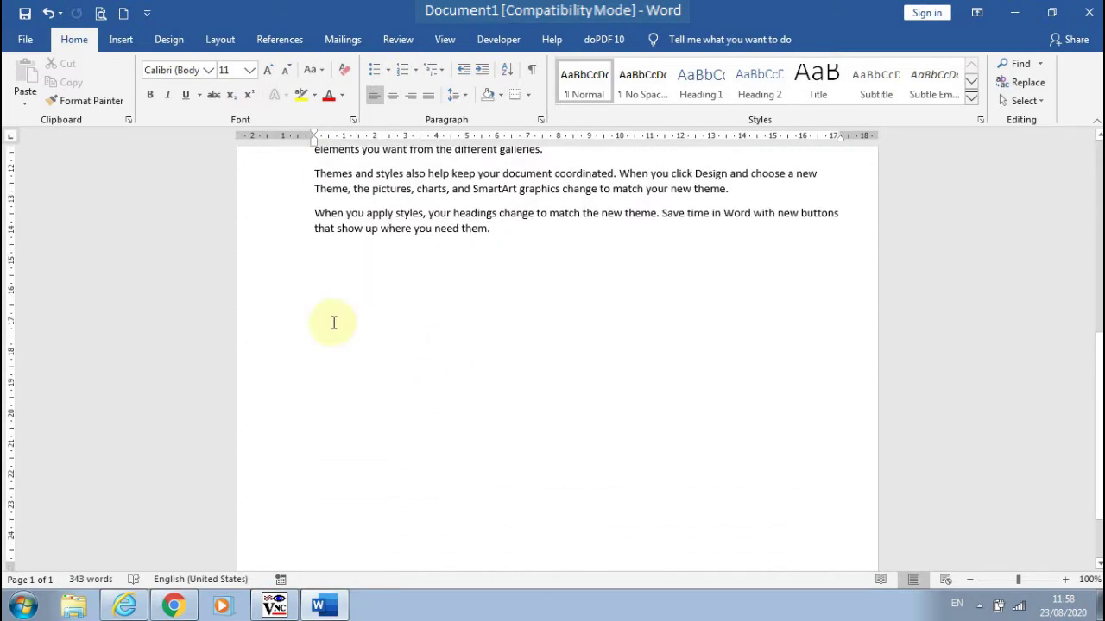
{"action": "type", "text": "=rand("}
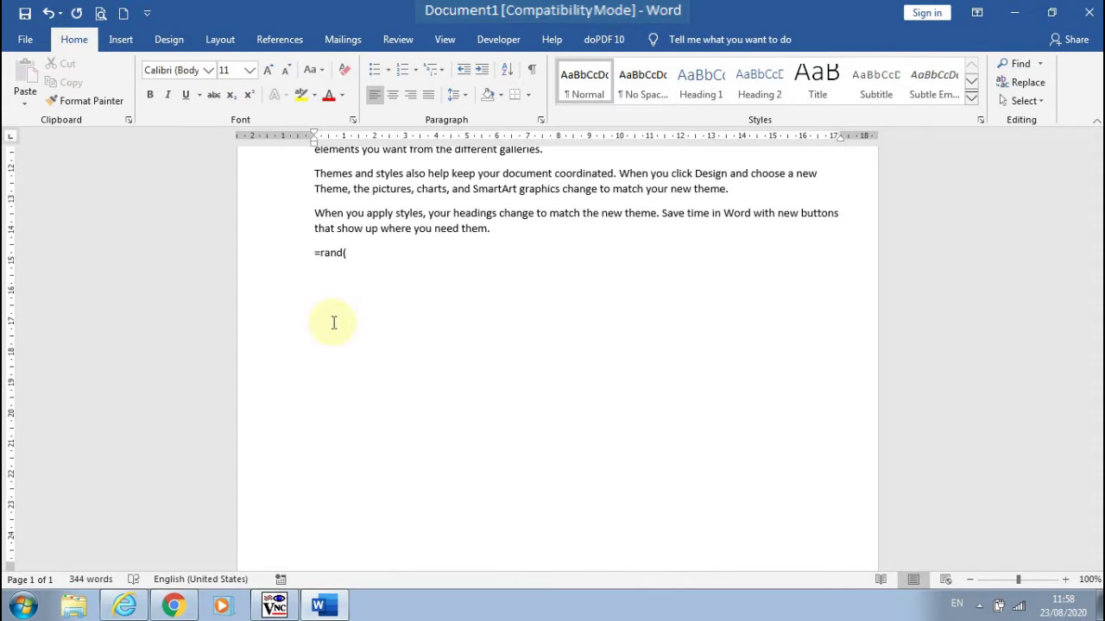
{"action": "type", "text": "15,5)"}
{"action": "key", "text": "Return"}
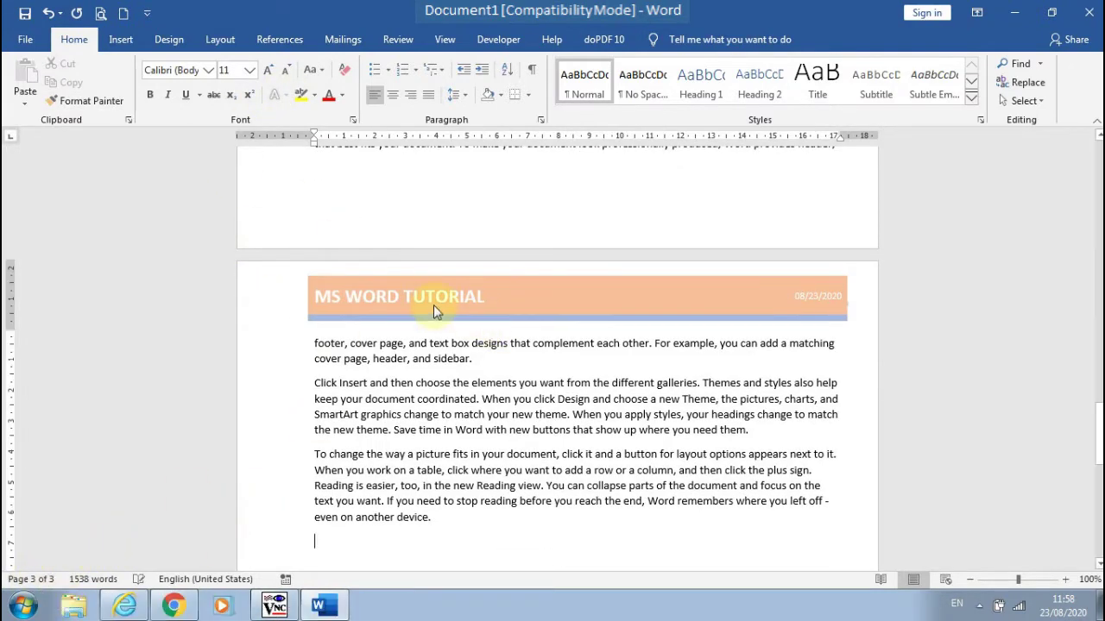
Step: Review how the header repeats across all pages, ending back at the start of the document
{"action": "scroll", "coordinate": [431, 306], "scroll_direction": "up", "scroll_amount": 5}
{"action": "scroll", "coordinate": [434, 304], "scroll_direction": "down", "scroll_amount": 10}
{"action": "scroll", "coordinate": [431, 303], "scroll_direction": "up", "scroll_amount": 4}
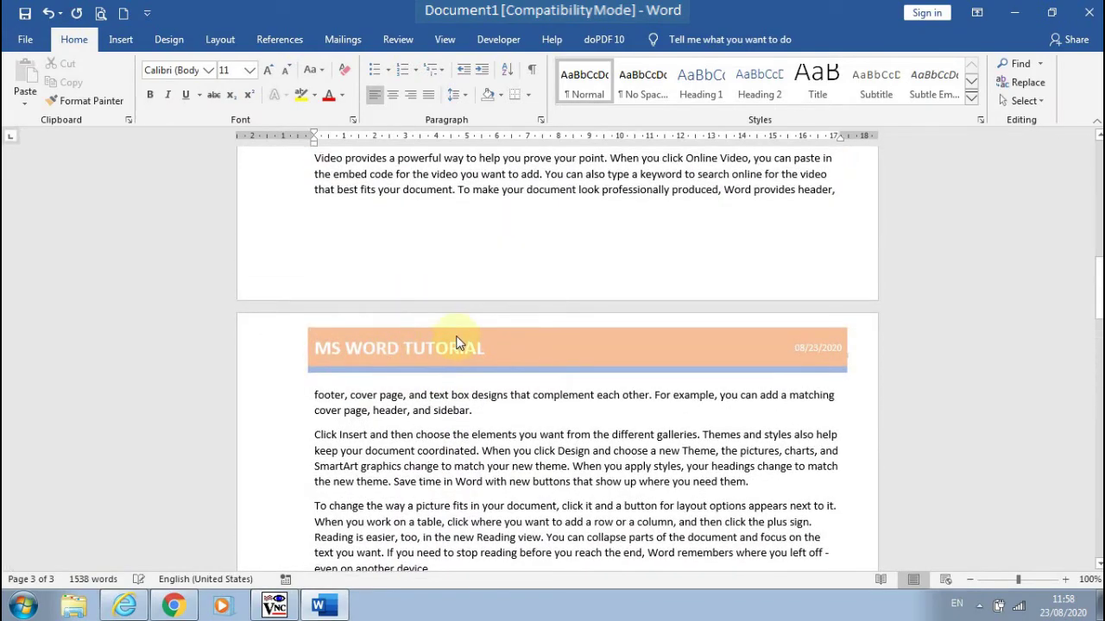
{"action": "scroll", "coordinate": [457, 343], "scroll_direction": "up", "scroll_amount": 8}
{"action": "scroll", "coordinate": [457, 334], "scroll_direction": "up", "scroll_amount": 3}
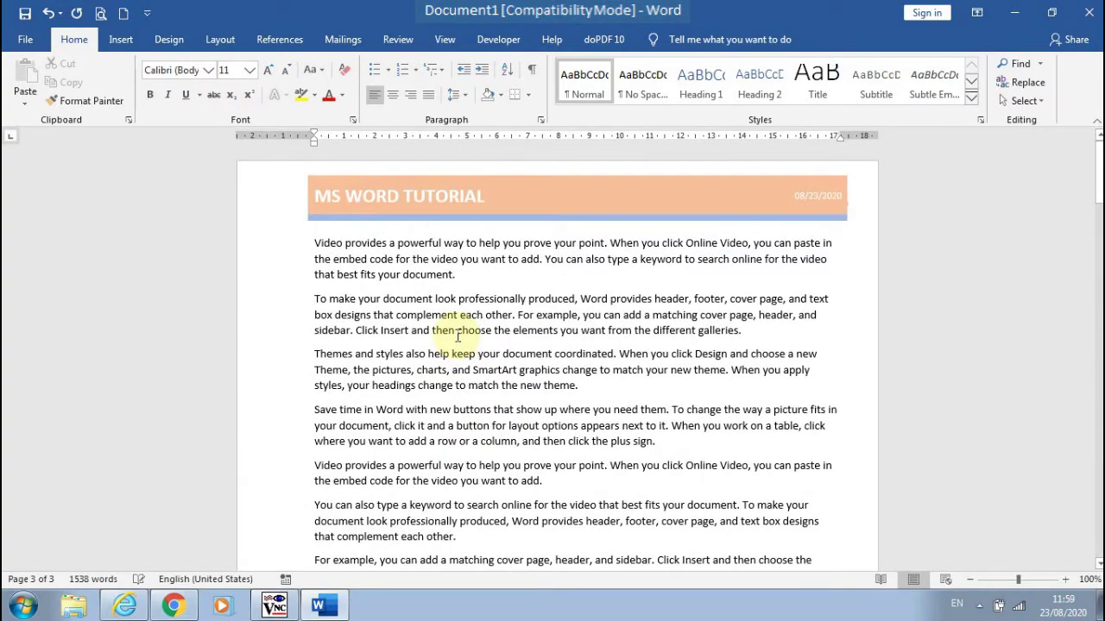
{"action": "scroll", "coordinate": [457, 336], "scroll_direction": "down", "scroll_amount": 12}
{"action": "scroll", "coordinate": [458, 336], "scroll_direction": "down", "scroll_amount": 15}
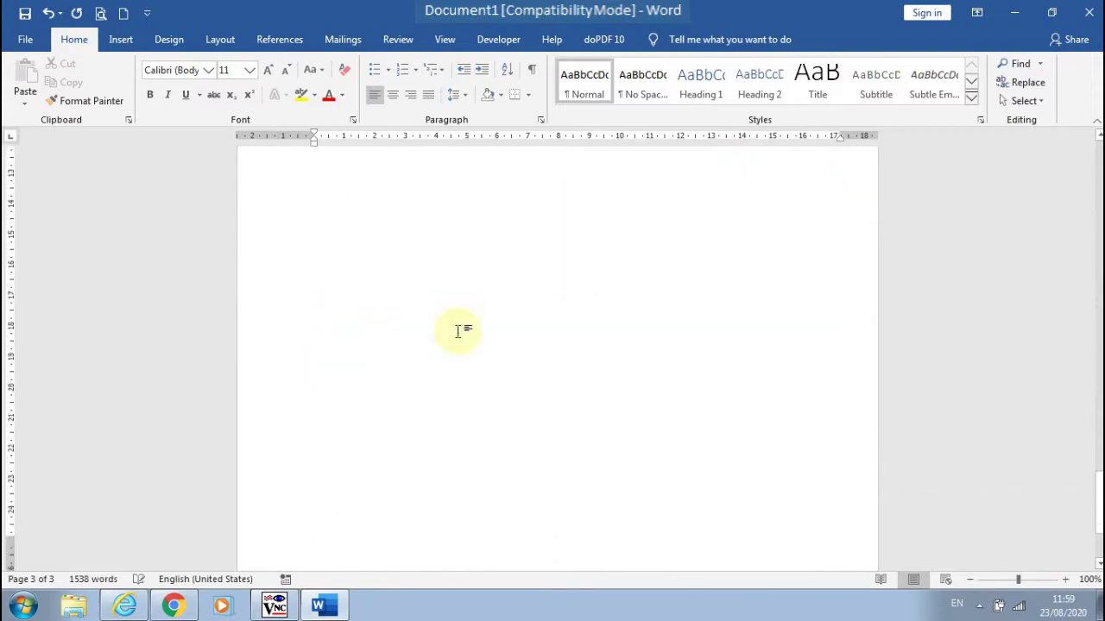
{"action": "scroll", "coordinate": [457, 331], "scroll_direction": "down", "scroll_amount": 10}
{"action": "scroll", "coordinate": [459, 331], "scroll_direction": "down", "scroll_amount": 10}
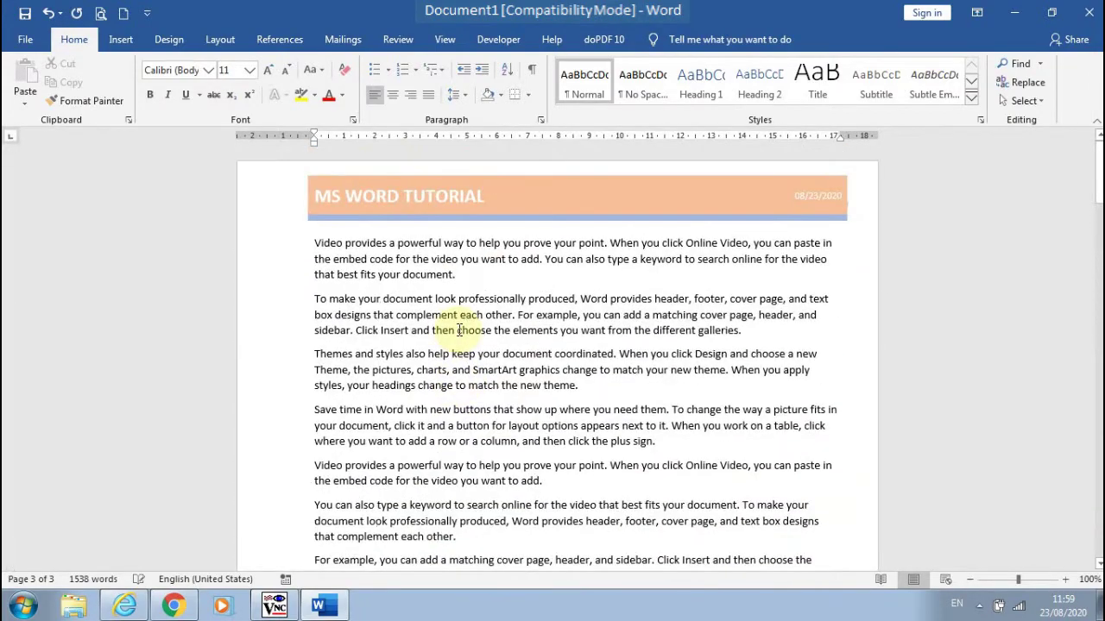
{"action": "key", "text": "ctrl+Home"}
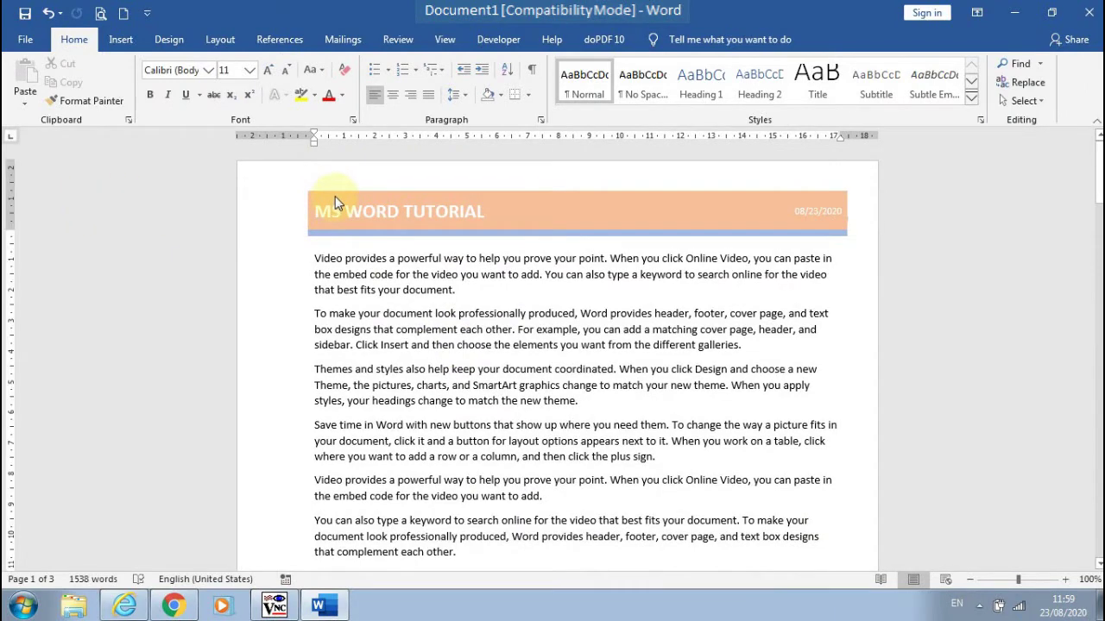
Step: Insert the built-in footer with centred "Page X of Y" numbering, shift it closer to the page's lower edge and return to the body text
{"action": "left_click", "coordinate": [125, 40]}
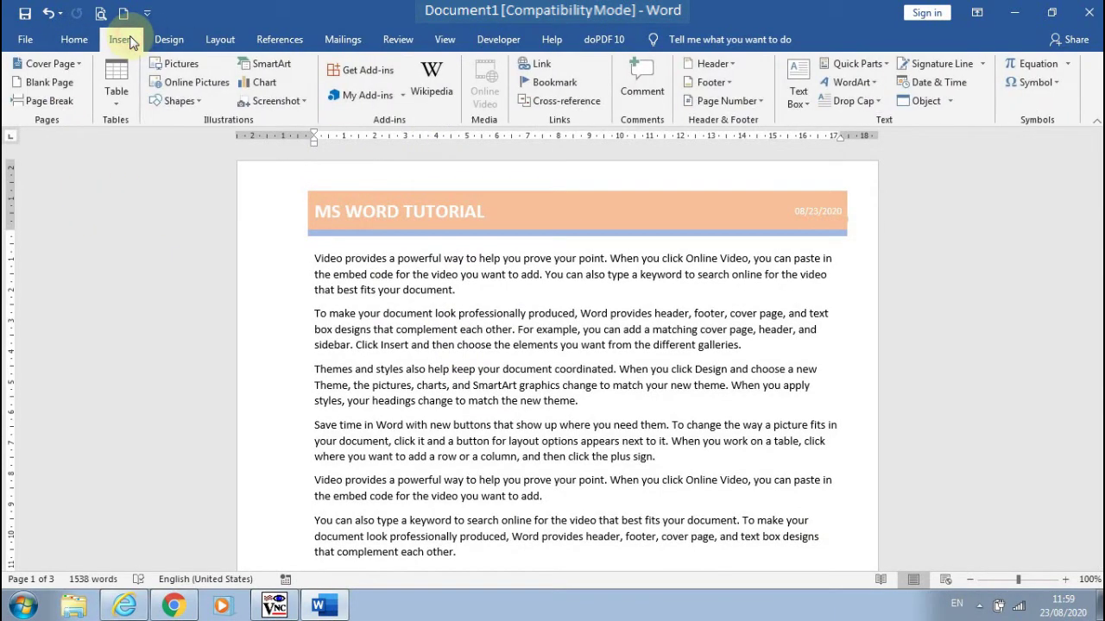
{"action": "left_click", "coordinate": [711, 82]}
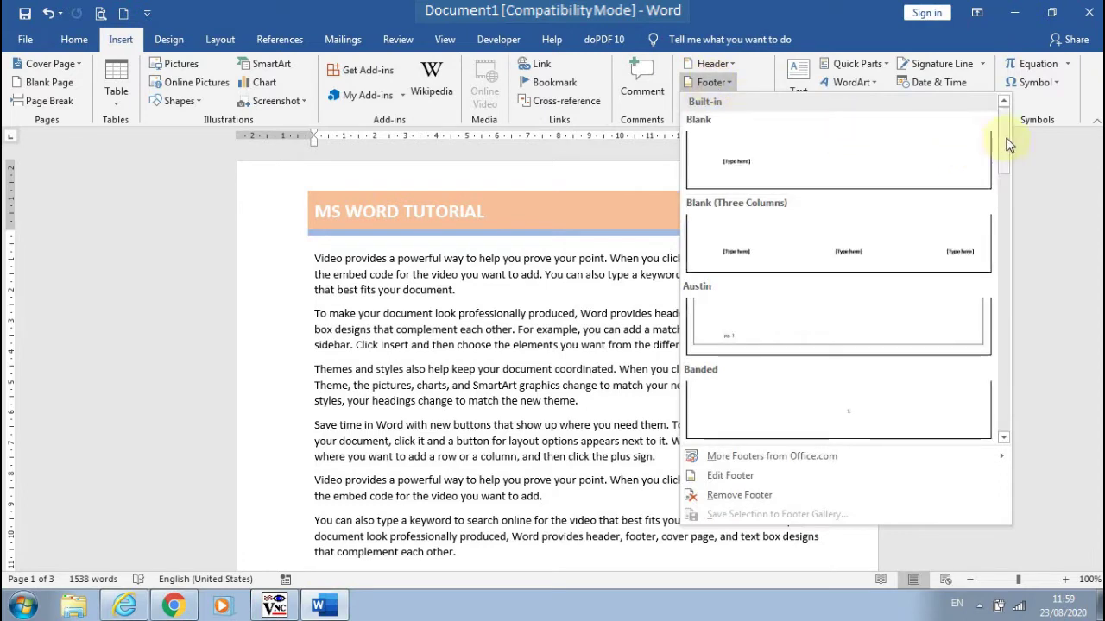
{"action": "left_click_drag", "start_coordinate": [1003, 137], "coordinate": [999, 360]}
{"action": "left_click", "coordinate": [838, 201]}
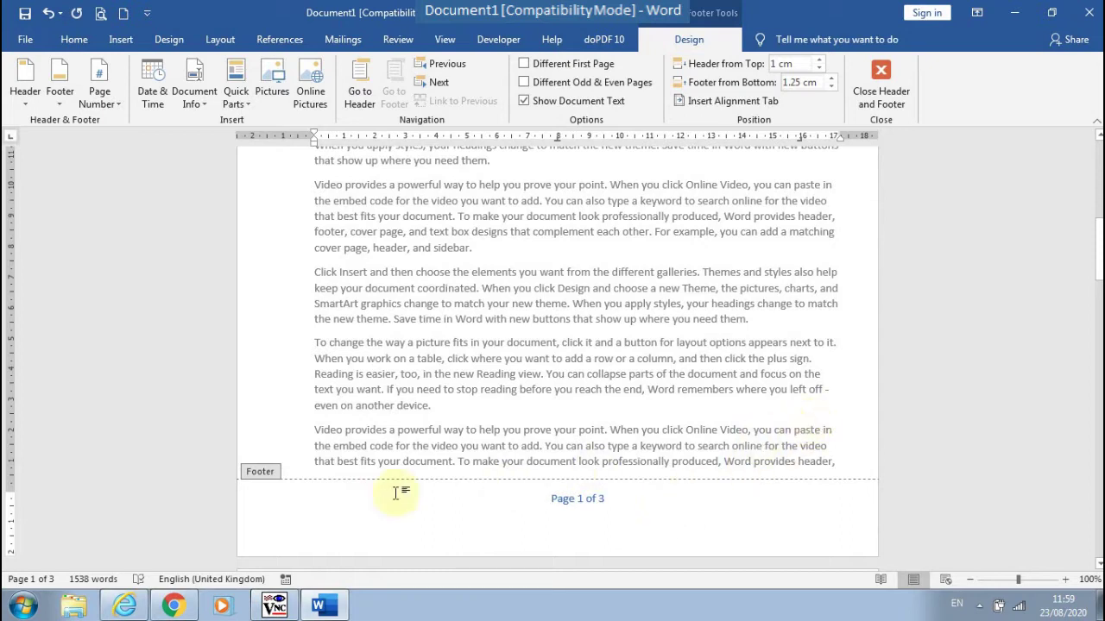
{"action": "left_click_drag", "start_coordinate": [4, 491], "coordinate": [5, 513]}
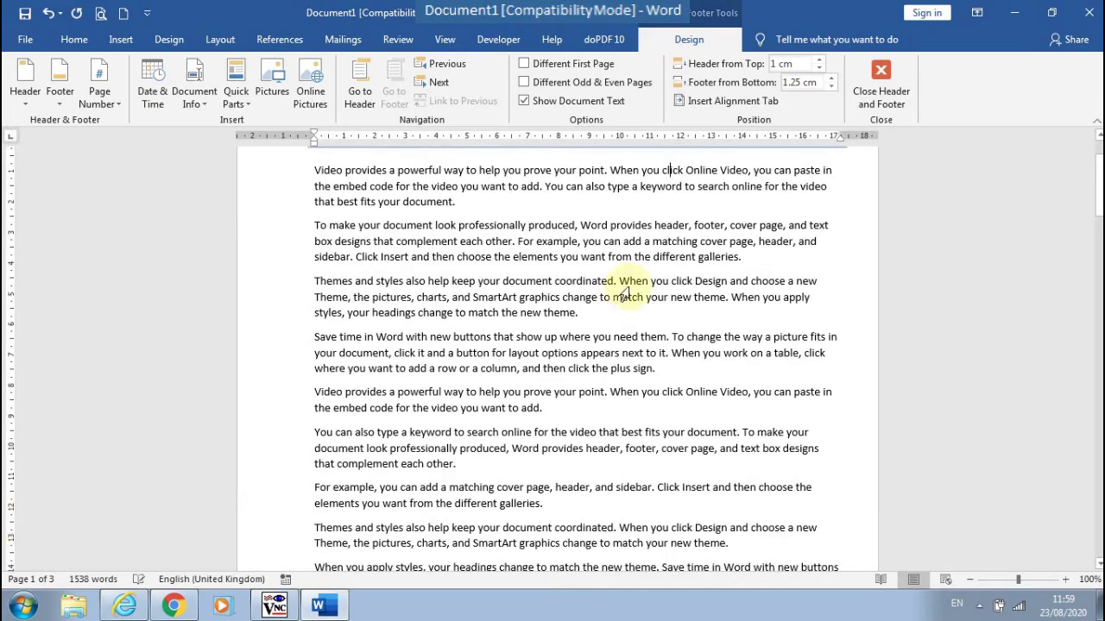
{"action": "double_click", "coordinate": [637, 271]}
Step: Check the footer's page numbering on every page of the document
{"action": "scroll", "coordinate": [636, 271], "scroll_direction": "down", "scroll_amount": 13}
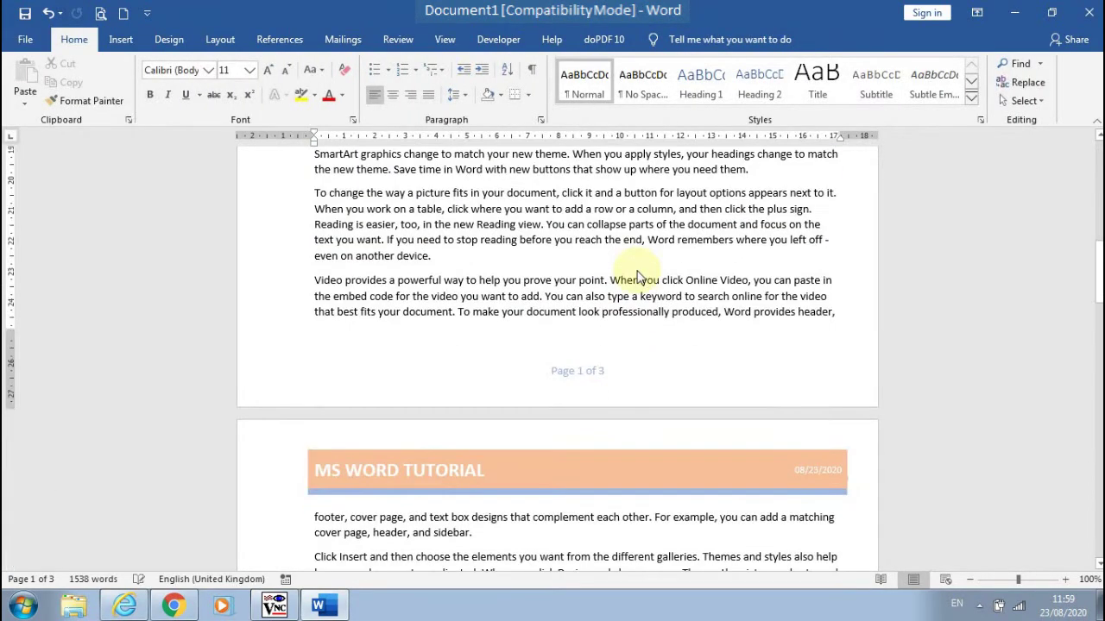
{"action": "scroll", "coordinate": [637, 276], "scroll_direction": "down", "scroll_amount": 15}
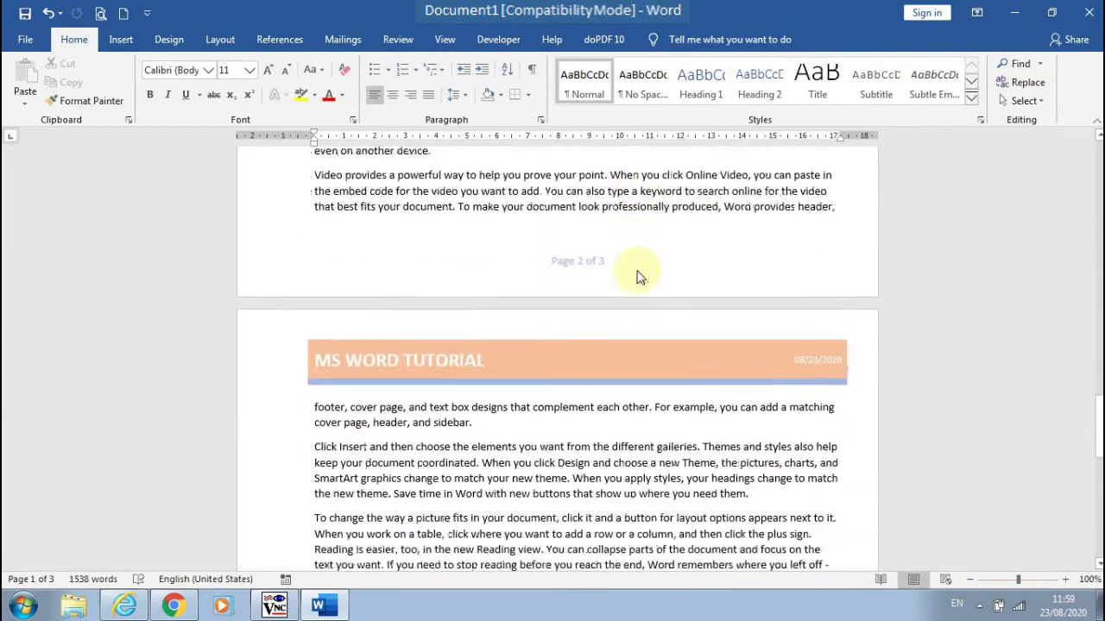
{"action": "scroll", "coordinate": [639, 276], "scroll_direction": "down", "scroll_amount": 5}
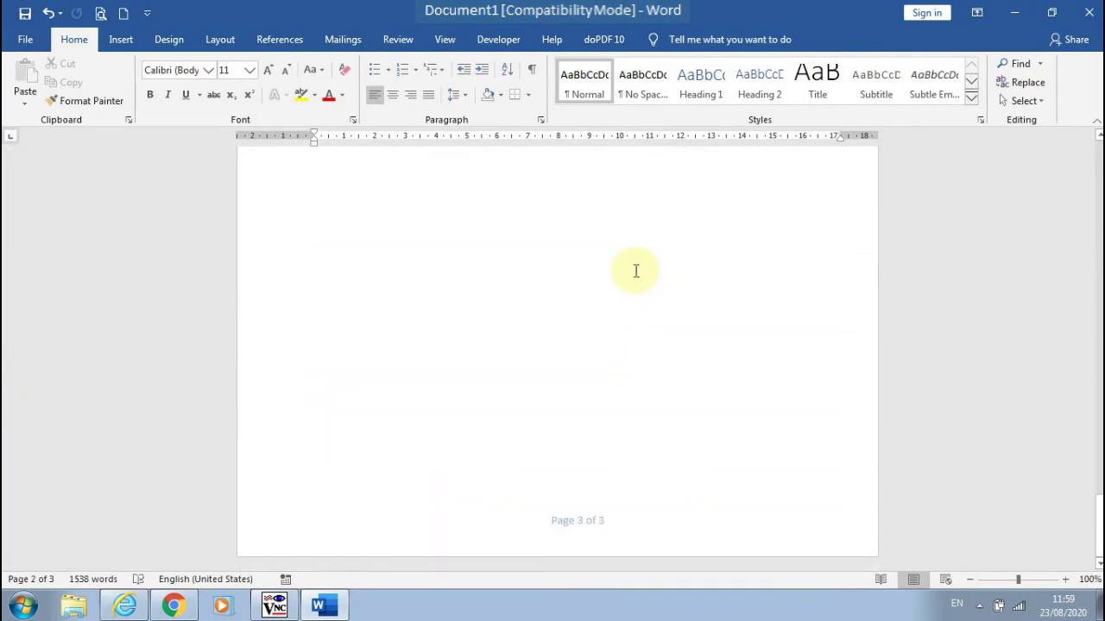
{"action": "scroll", "coordinate": [636, 271], "scroll_direction": "up", "scroll_amount": 20}
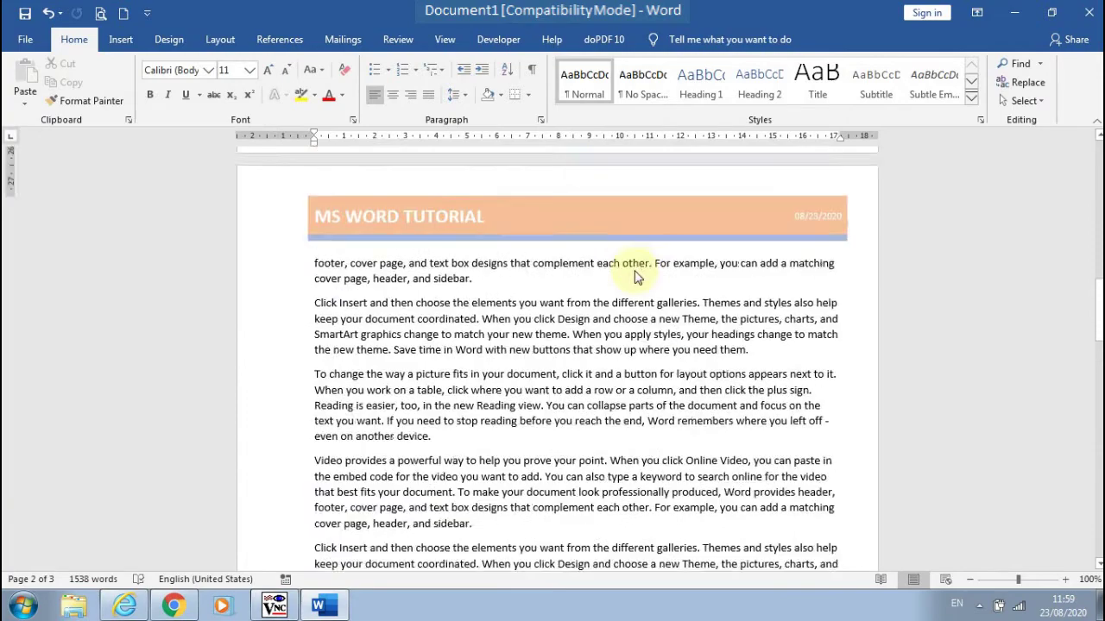
{"action": "scroll", "coordinate": [636, 271], "scroll_direction": "up", "scroll_amount": 12}
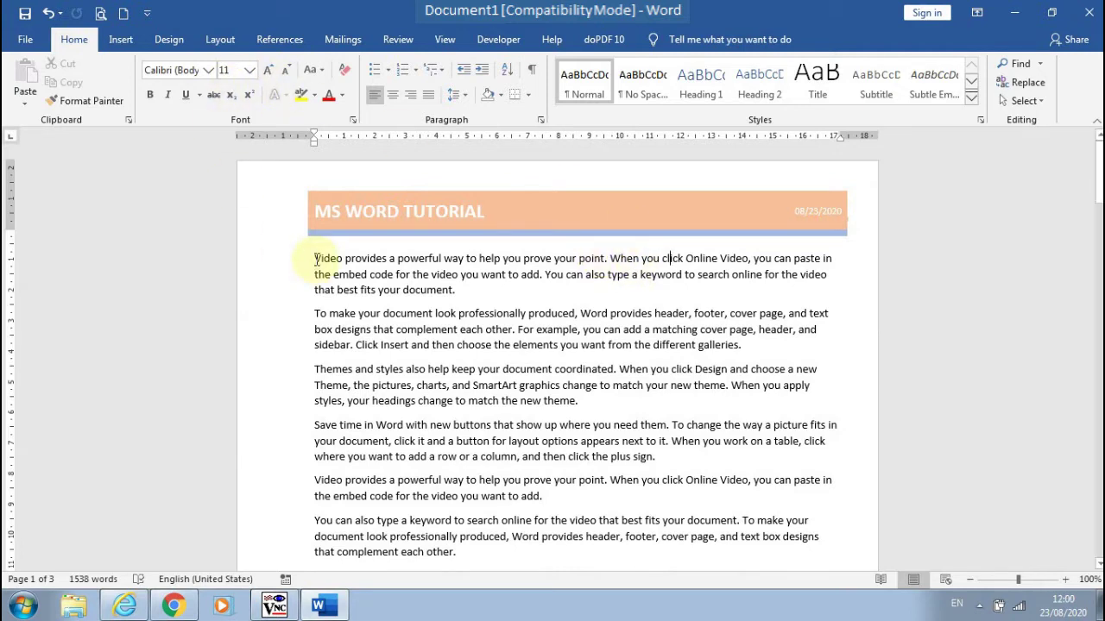
Step: Make the word "Video" at the start of the first paragraph bold and enlarge it to 20 pt
{"action": "left_click_drag", "start_coordinate": [316, 259], "coordinate": [344, 256]}
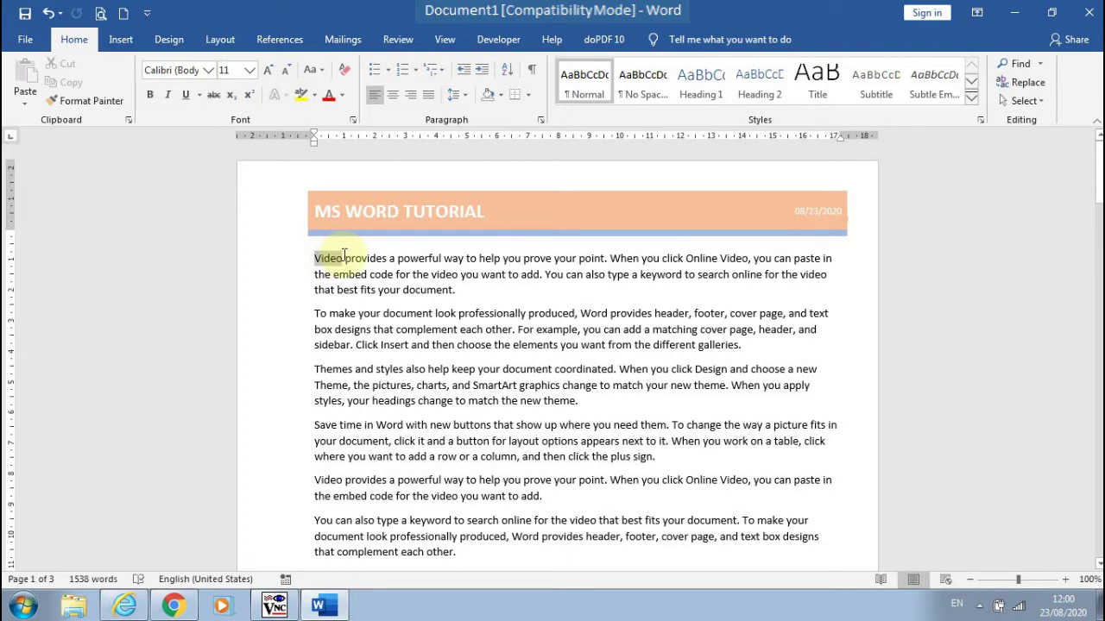
{"action": "key", "text": "ctrl+b"}
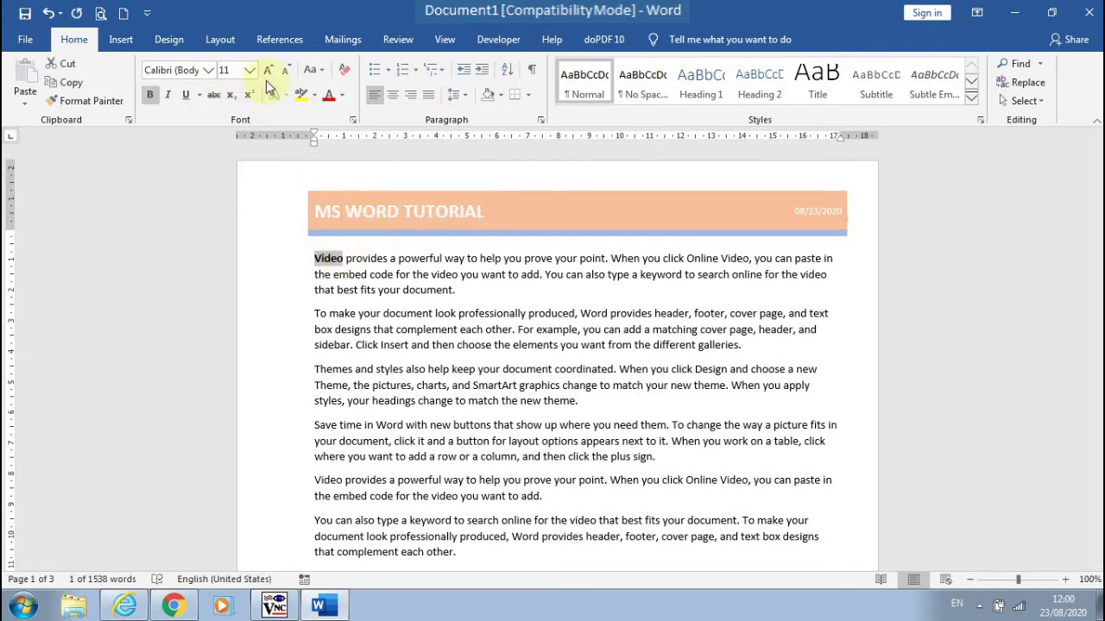
{"action": "left_click", "coordinate": [268, 72]}
{"action": "left_click", "coordinate": [268, 73]}
{"action": "left_click", "coordinate": [268, 73]}
{"action": "left_click", "coordinate": [268, 72]}
{"action": "left_click", "coordinate": [269, 74]}
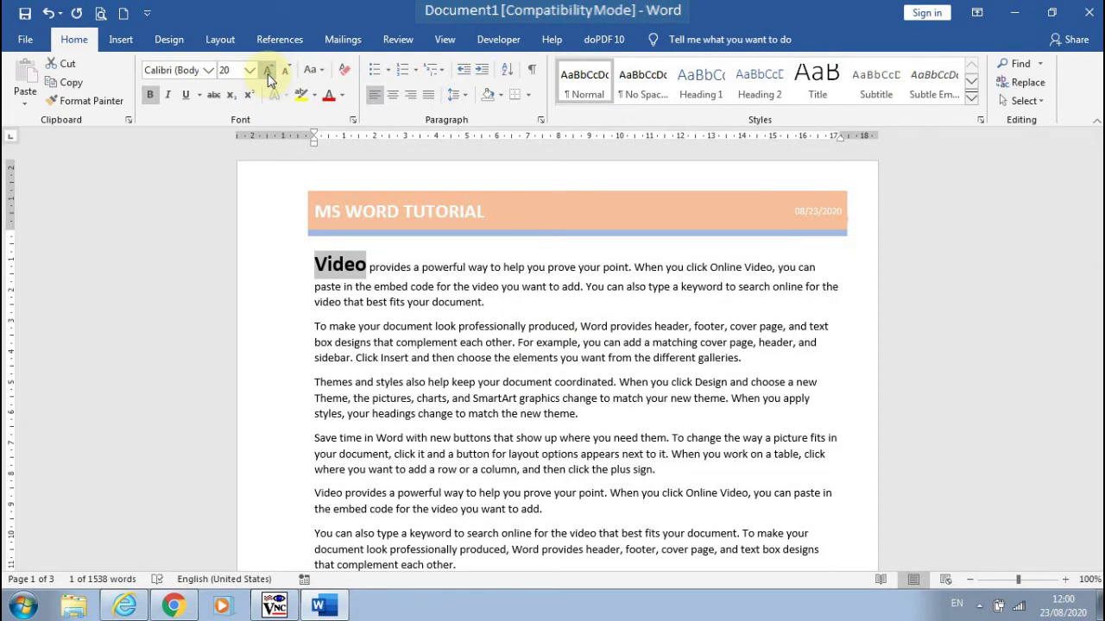
Step: Colour the first word "Video" red and highlight it in yellow
{"action": "left_click", "coordinate": [343, 97]}
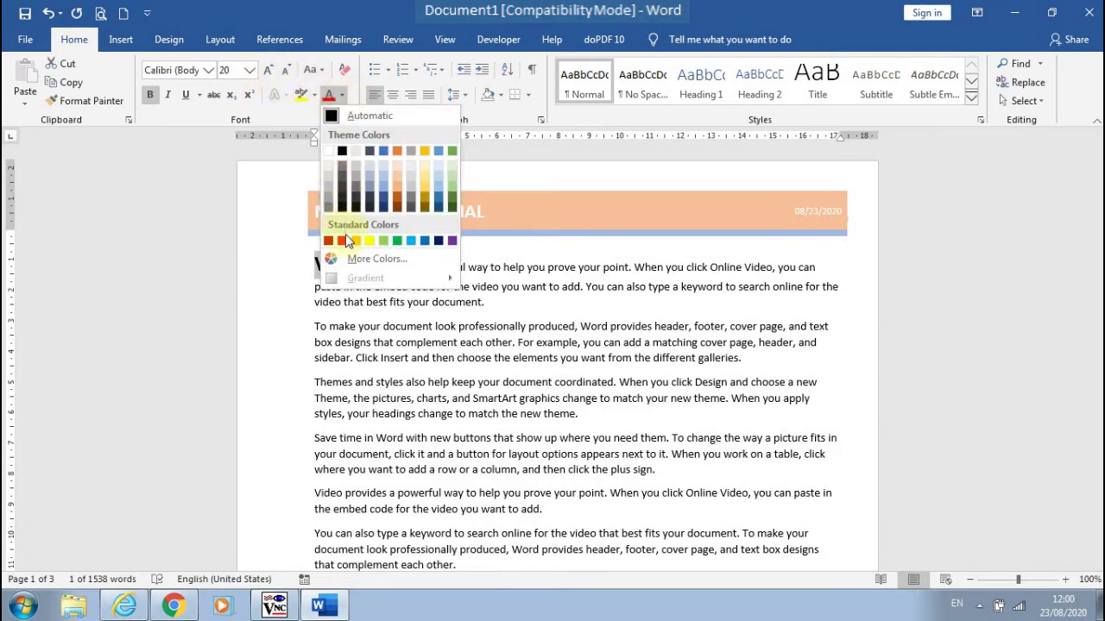
{"action": "left_click", "coordinate": [343, 242]}
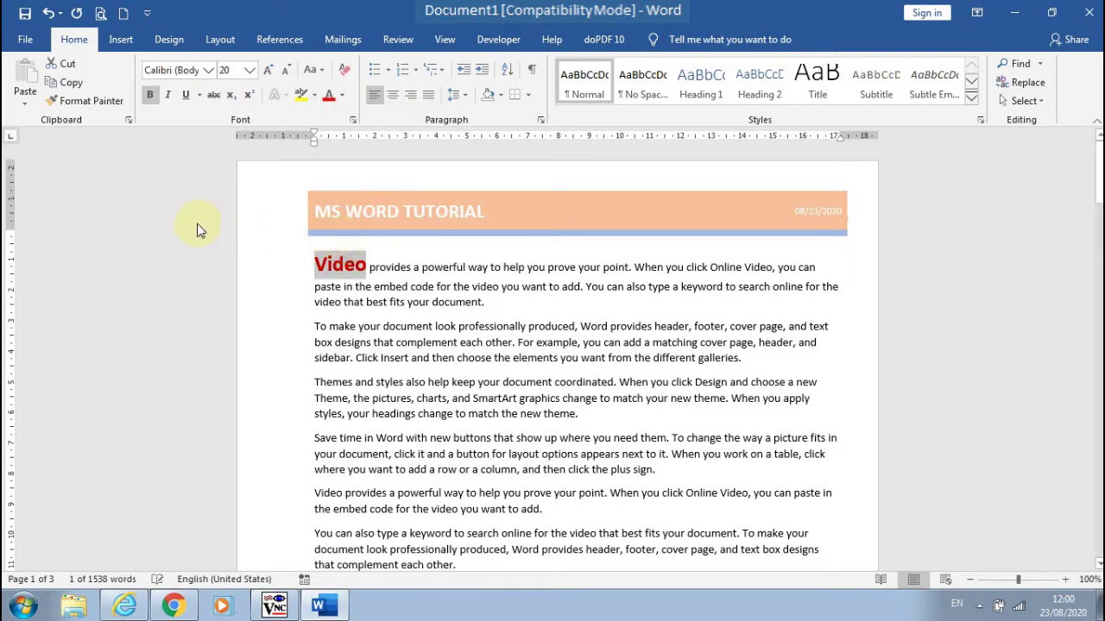
{"action": "left_click", "coordinate": [300, 94]}
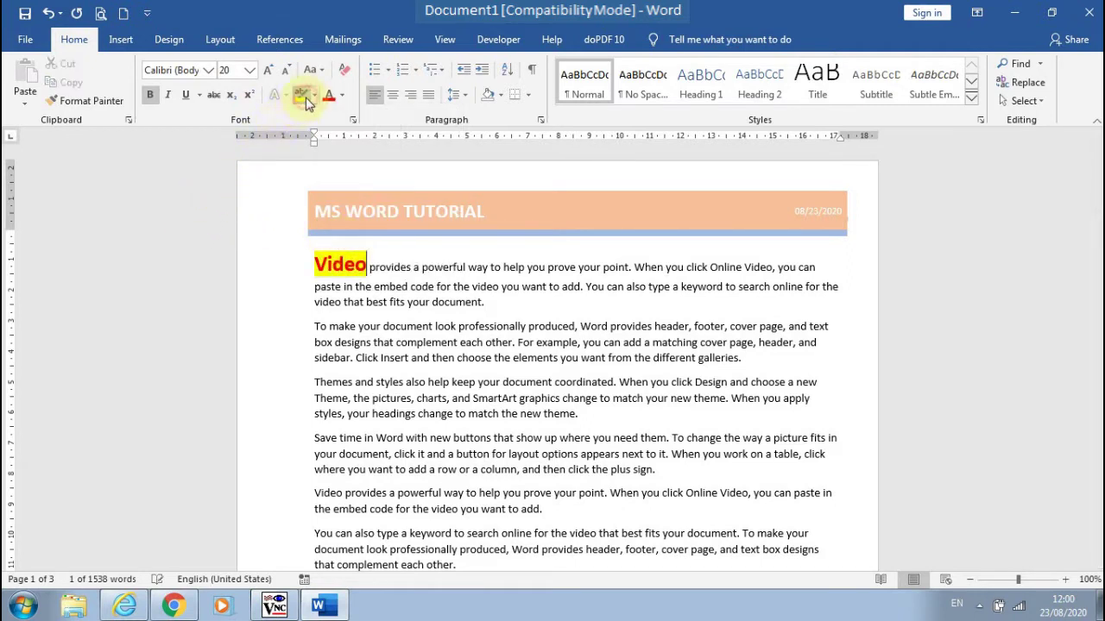
Step: Change the font of the first word "Video" to Brush Script MT
{"action": "left_click_drag", "start_coordinate": [312, 262], "coordinate": [367, 261]}
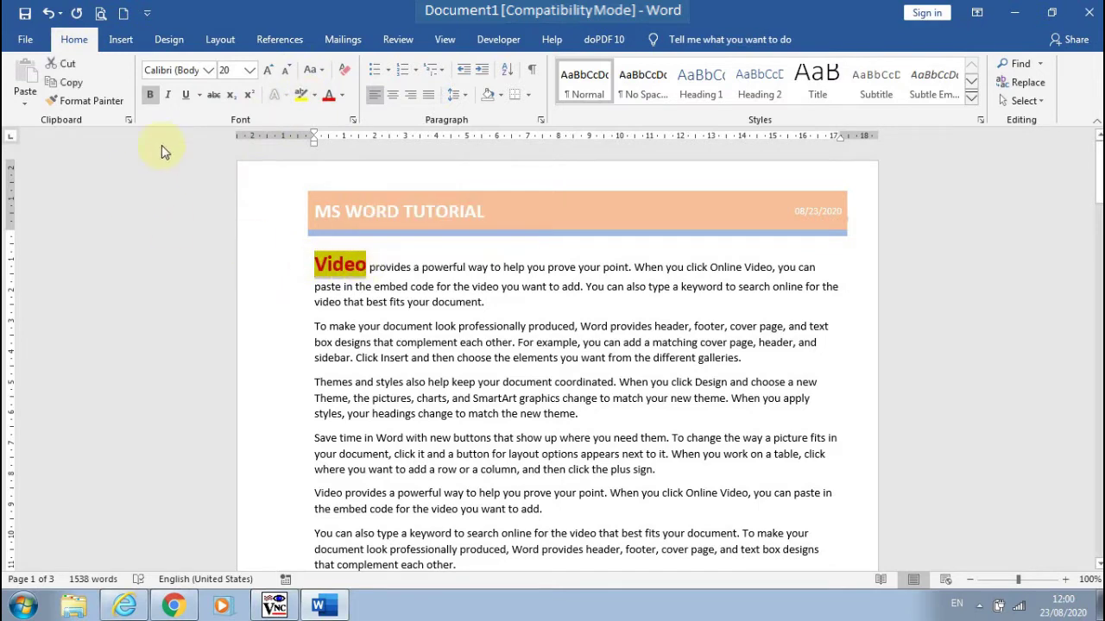
{"action": "left_click", "coordinate": [207, 71]}
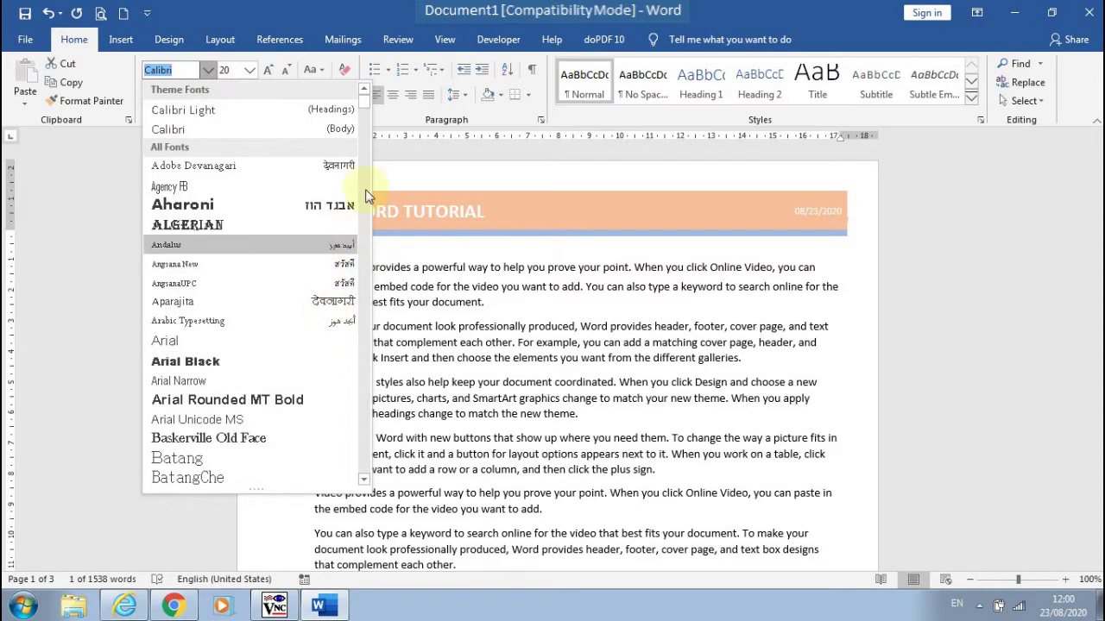
{"action": "left_click_drag", "start_coordinate": [366, 110], "coordinate": [370, 125]}
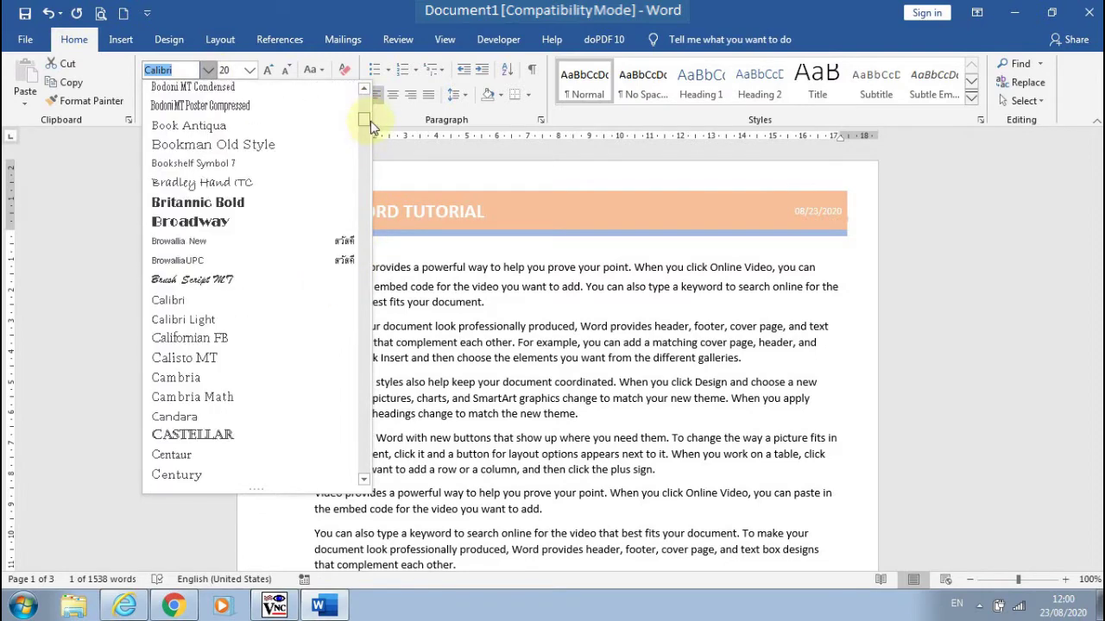
{"action": "left_click", "coordinate": [291, 280]}
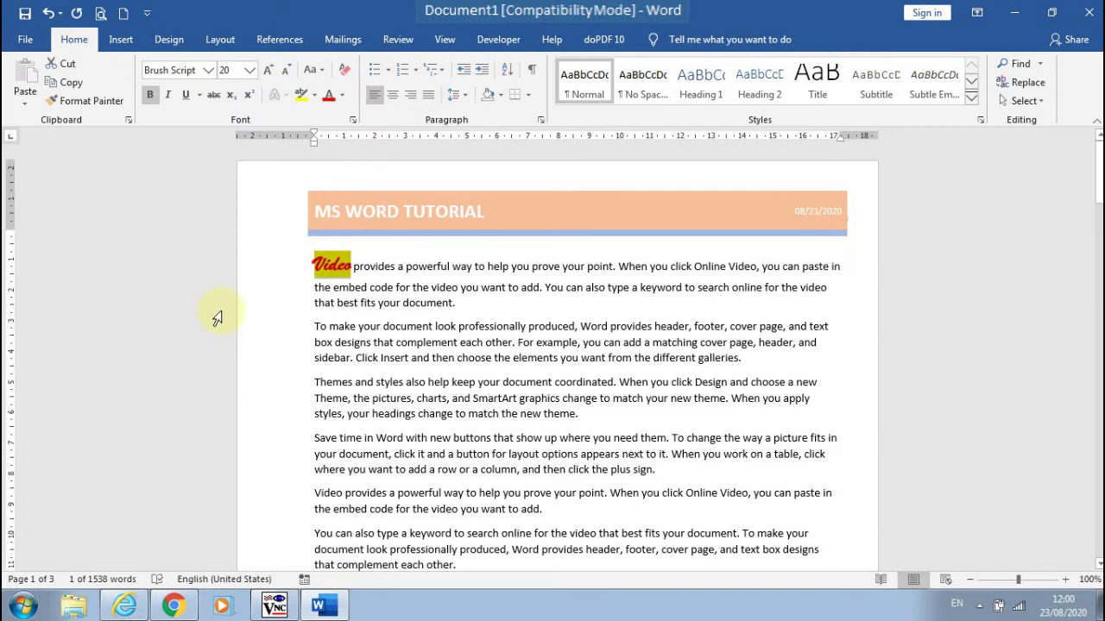
{"action": "left_click", "coordinate": [400, 266]}
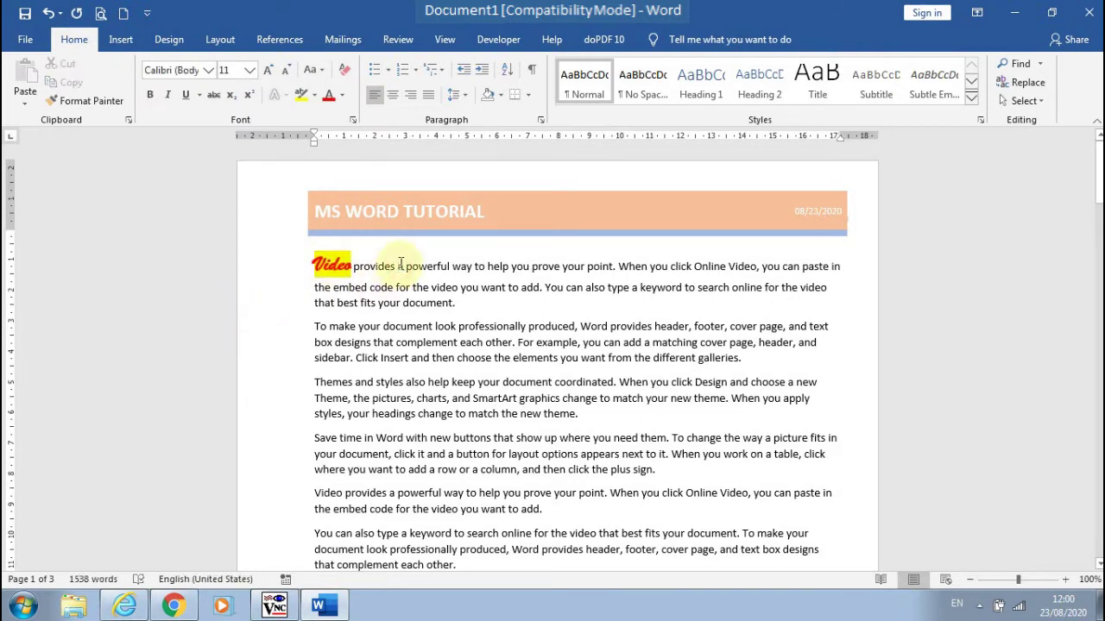
Step: Copy the formatting of "Video" to "To make" in the second paragraph with Format Painter, and undo it
{"action": "double_click", "coordinate": [314, 268]}
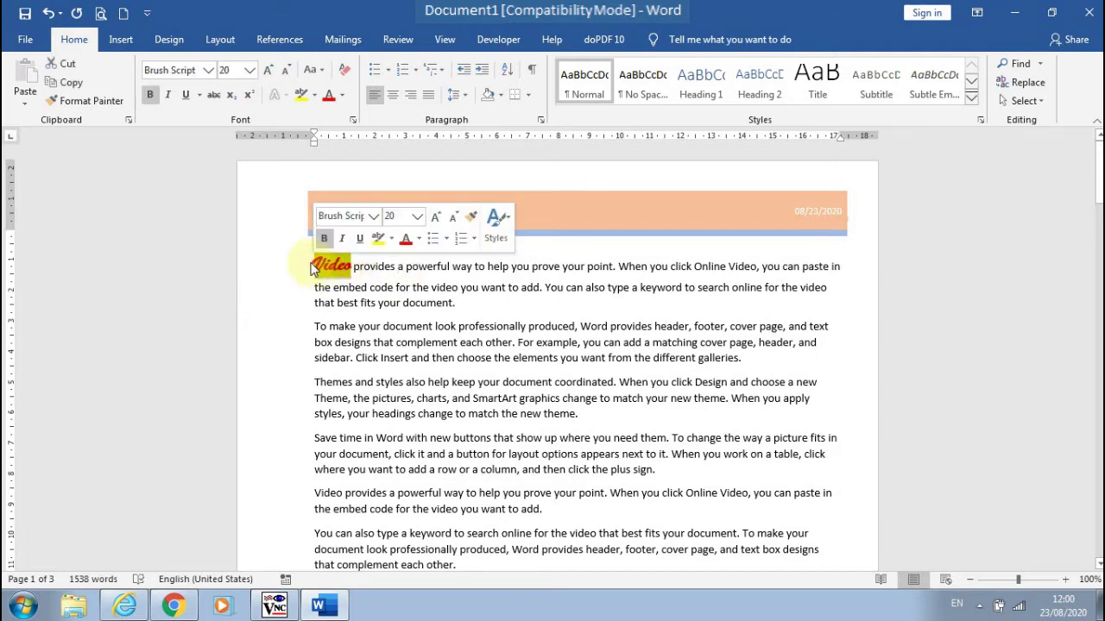
{"action": "left_click", "coordinate": [92, 102]}
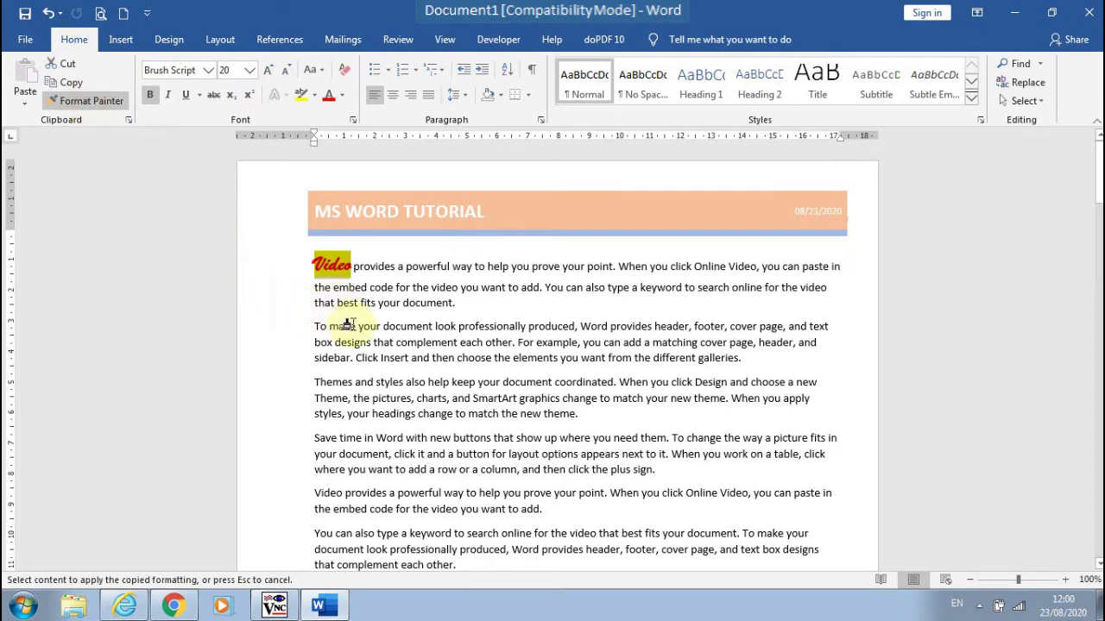
{"action": "left_click_drag", "start_coordinate": [356, 325], "coordinate": [311, 325]}
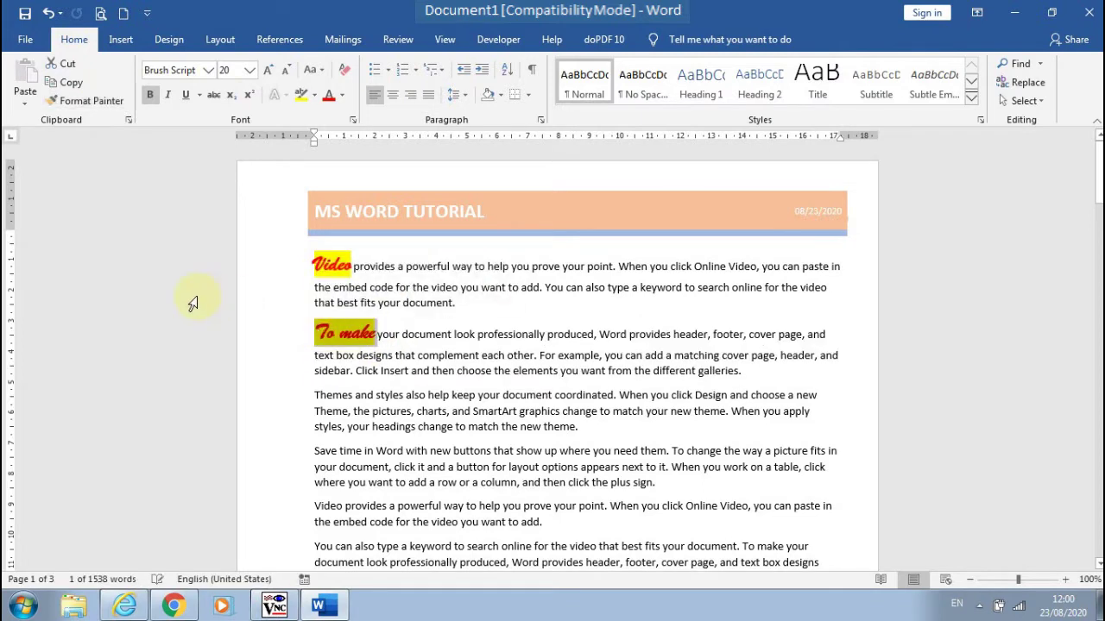
{"action": "left_click", "coordinate": [271, 269]}
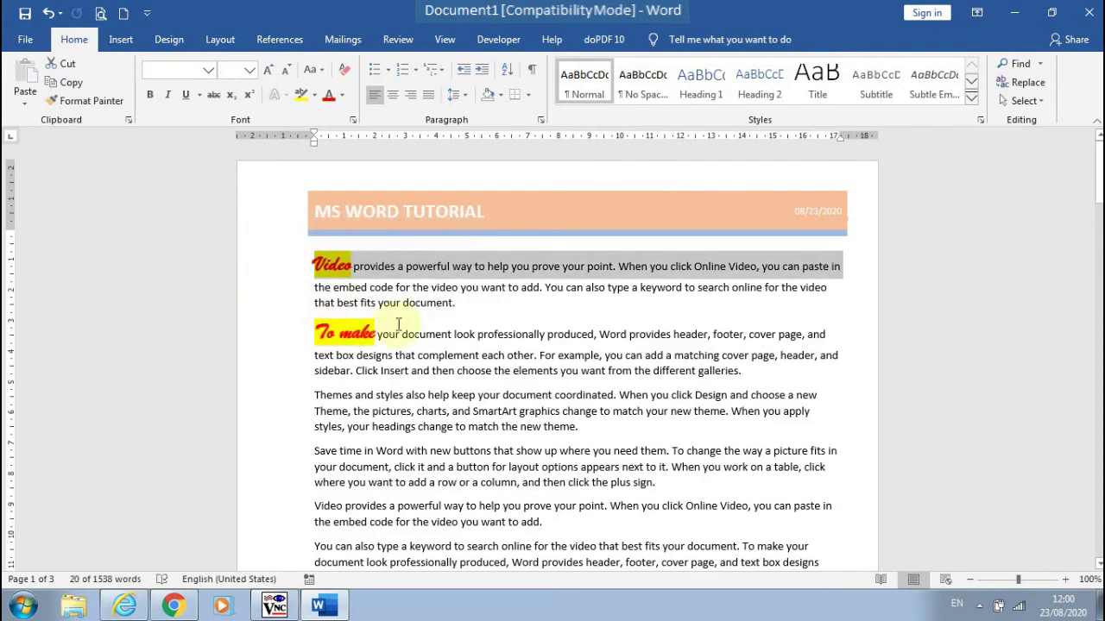
{"action": "left_click", "coordinate": [439, 329]}
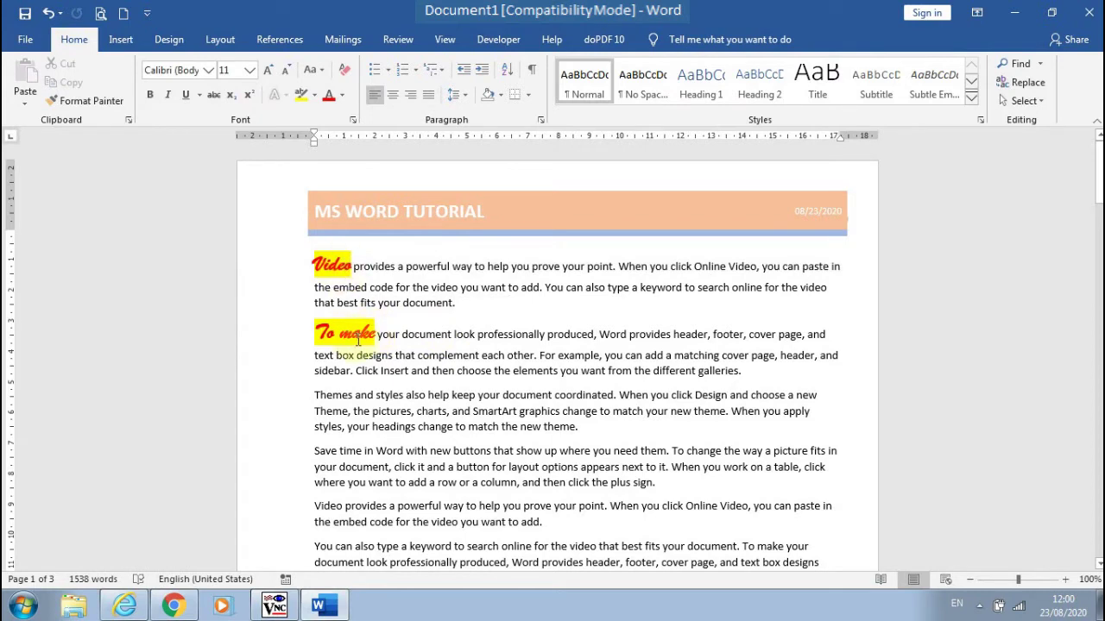
{"action": "key", "text": "ctrl+z"}
Step: Copy the formatting of "Video" to the entire second paragraph with Format Painter
{"action": "left_click", "coordinate": [349, 267]}
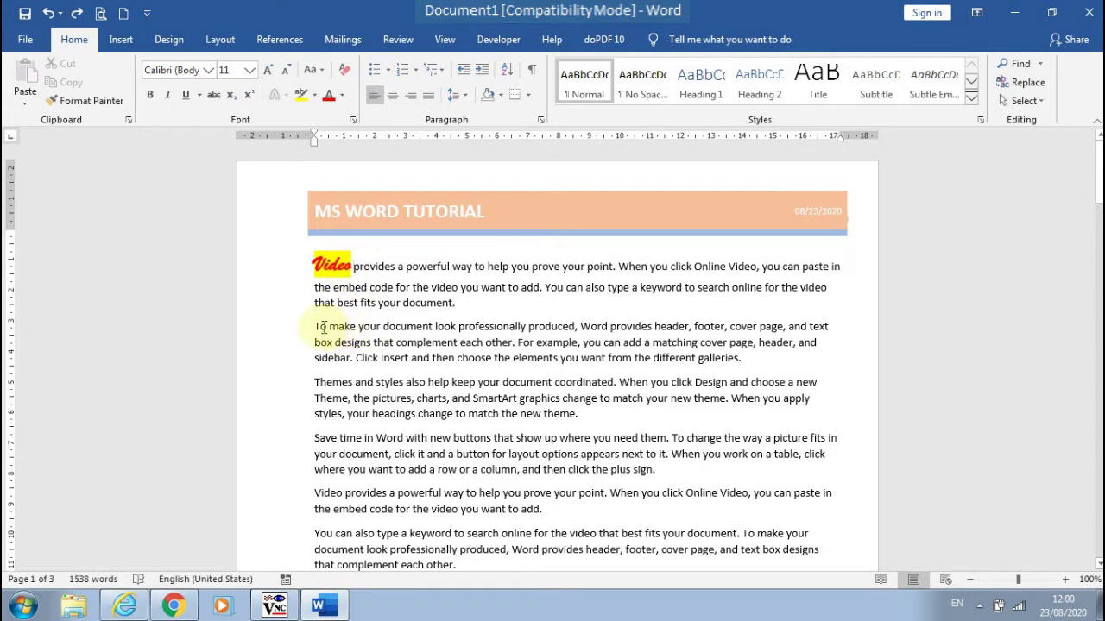
{"action": "left_click_drag", "start_coordinate": [348, 266], "coordinate": [315, 264]}
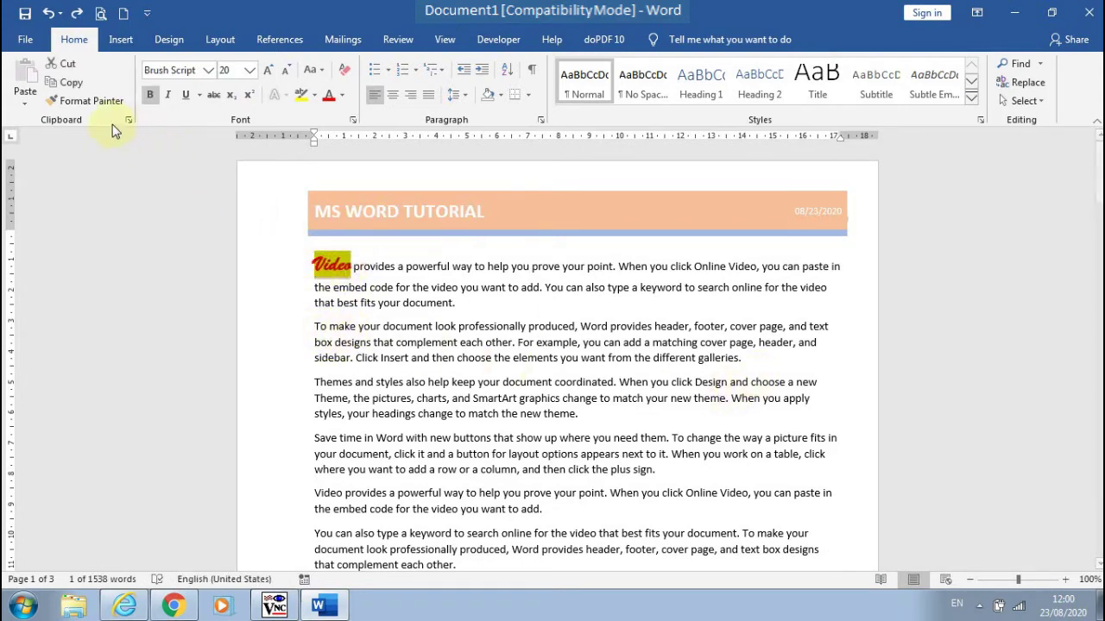
{"action": "left_click", "coordinate": [80, 100]}
{"action": "left_click", "coordinate": [79, 100]}
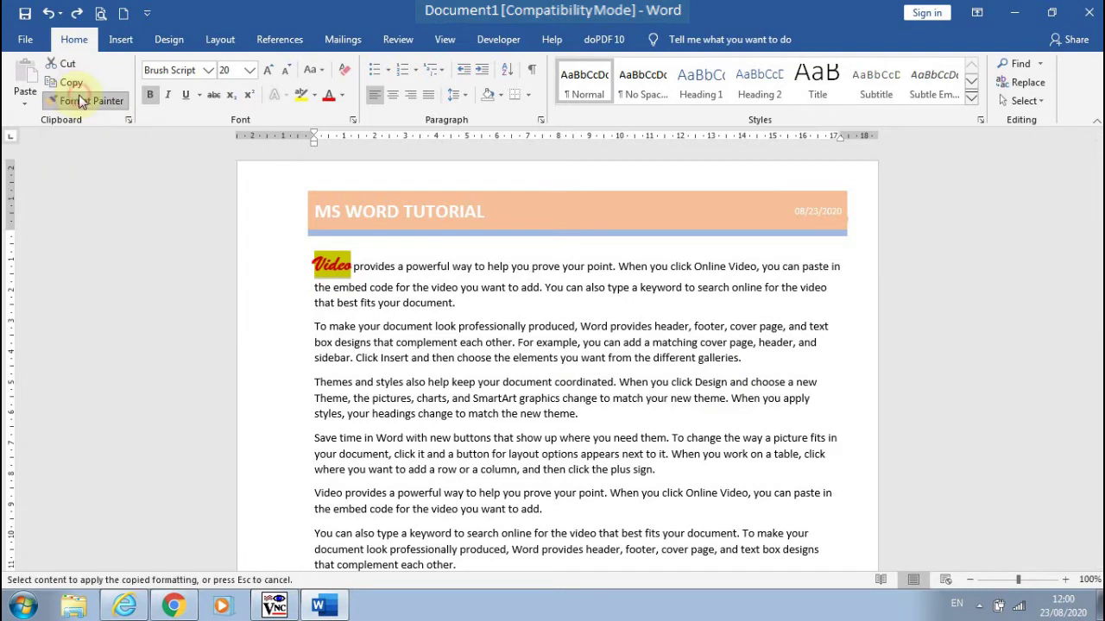
{"action": "mouse_move", "coordinate": [313, 324]}
{"action": "left_mouse_down"}
{"action": "mouse_move", "coordinate": [715, 377]}
{"action": "mouse_move", "coordinate": [744, 363]}
{"action": "left_mouse_up"}
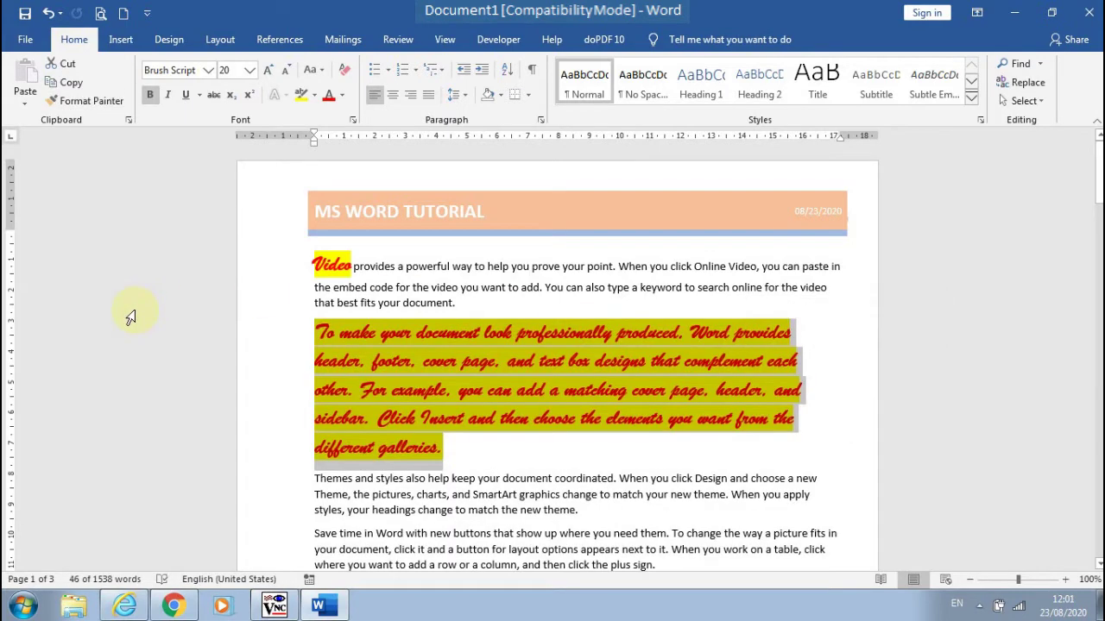
{"action": "left_click", "coordinate": [488, 434]}
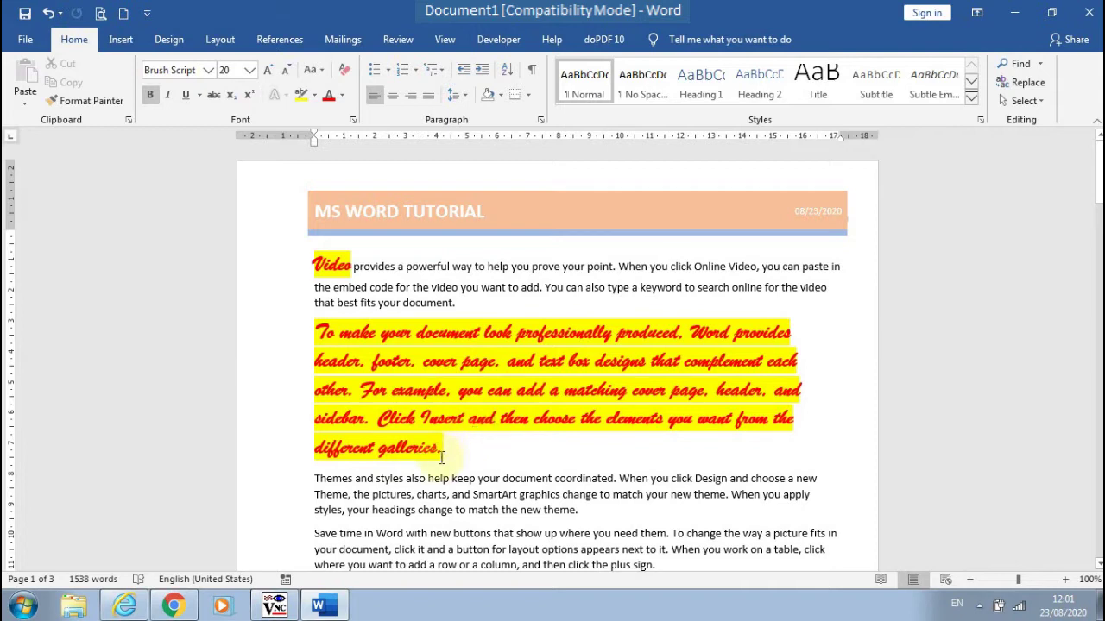
Step: Clear all formatting from the second paragraph and remove its yellow highlight
{"action": "left_click_drag", "start_coordinate": [444, 448], "coordinate": [311, 334]}
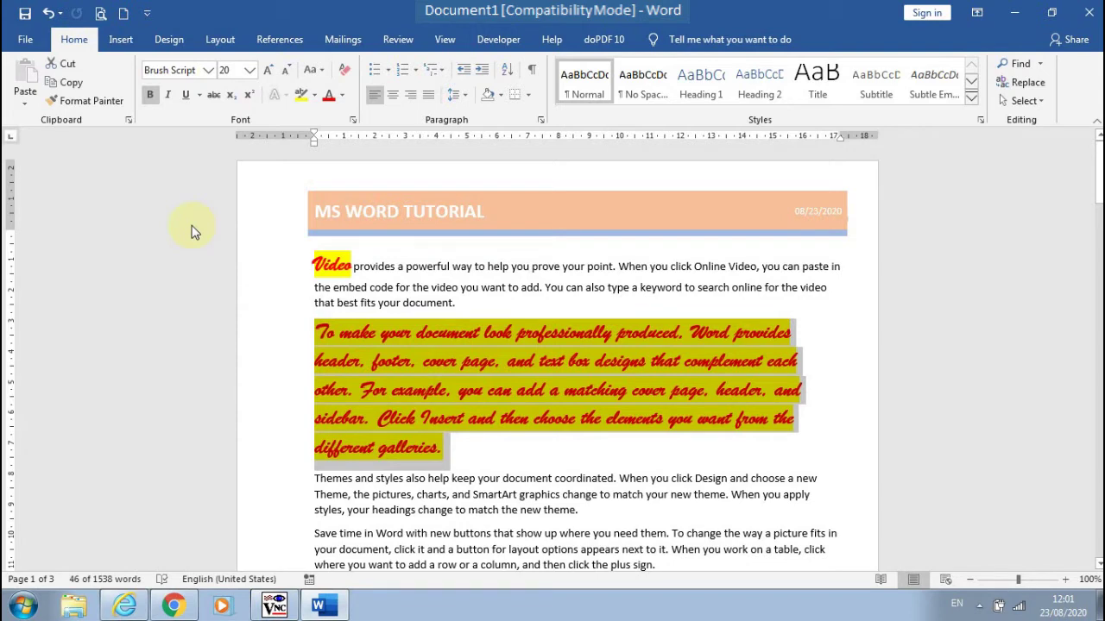
{"action": "left_click", "coordinate": [344, 73]}
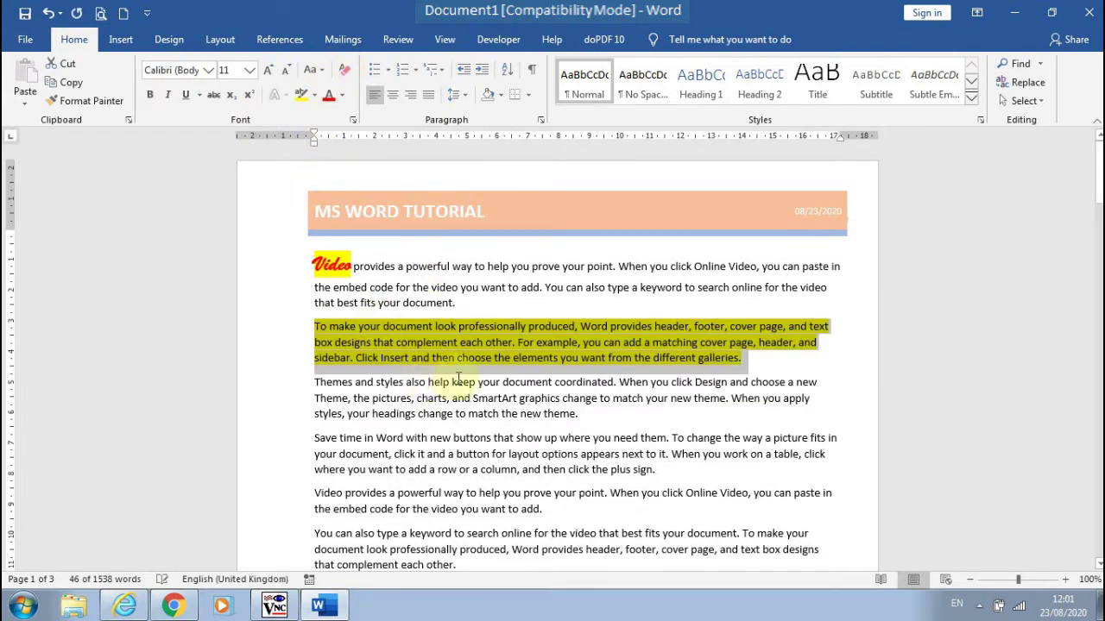
{"action": "left_click", "coordinate": [314, 95]}
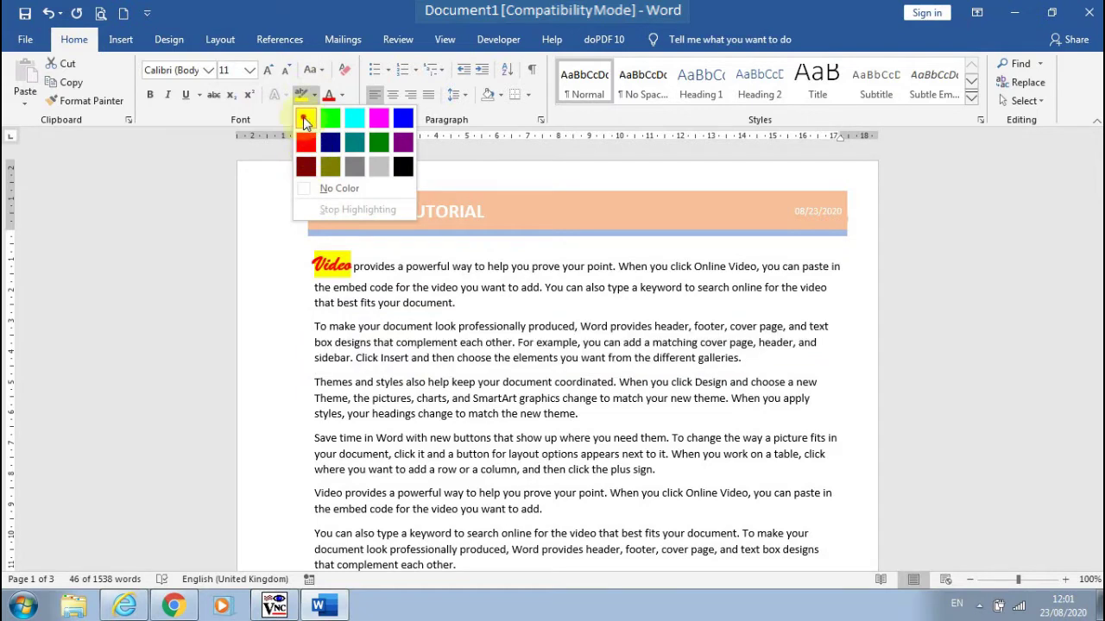
{"action": "left_click", "coordinate": [218, 320]}
{"action": "left_click", "coordinate": [223, 348]}
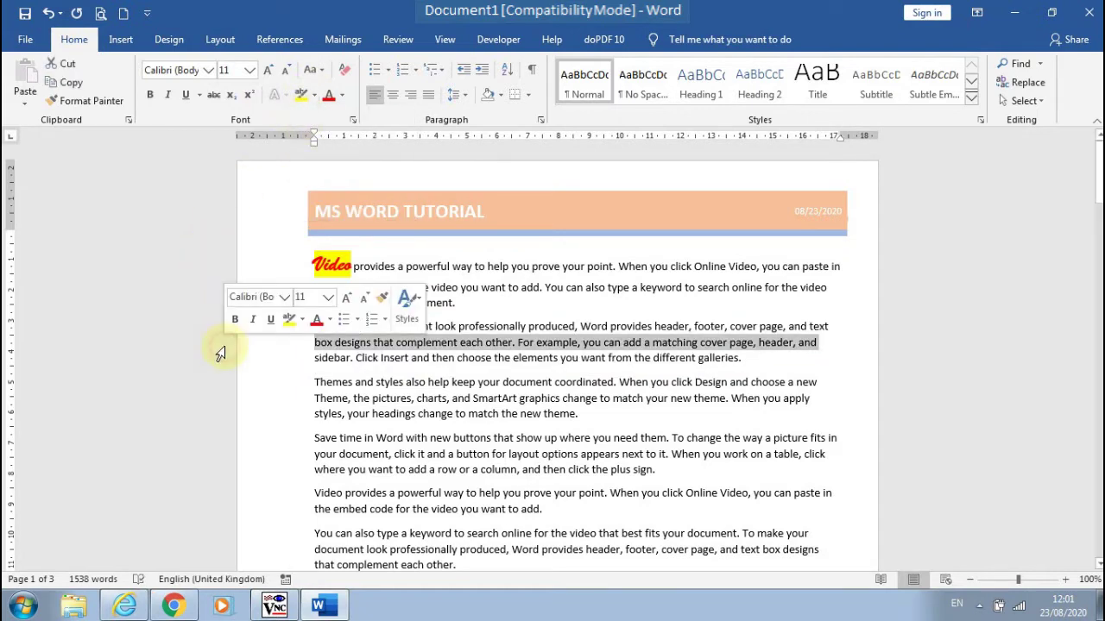
{"action": "left_click", "coordinate": [288, 409]}
{"action": "left_click", "coordinate": [276, 438]}
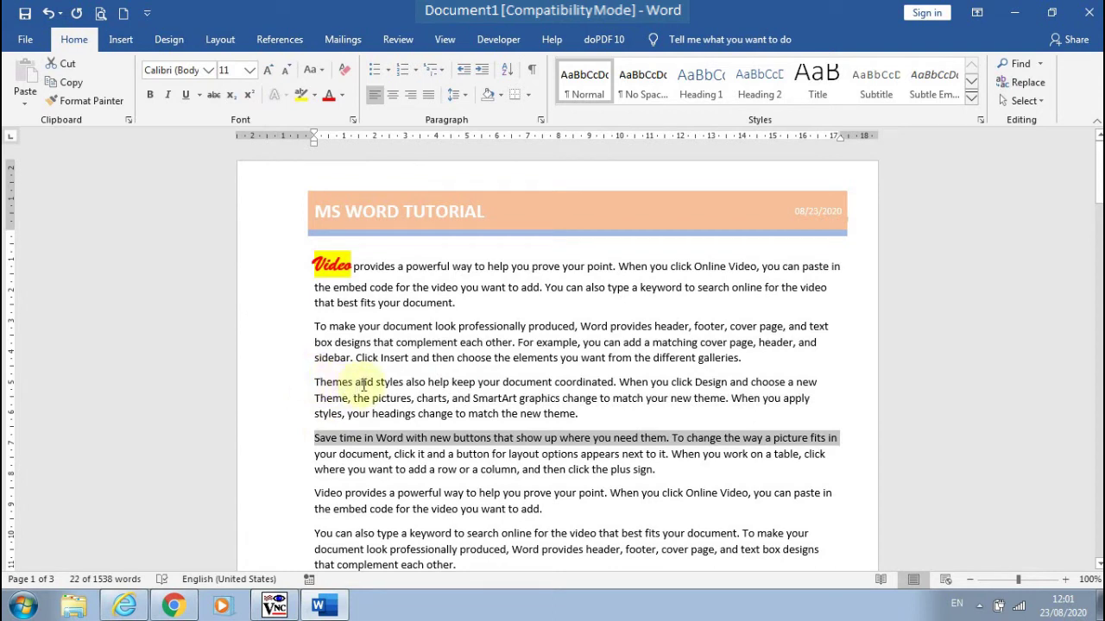
Step: Try the Strikethrough, Double strikethrough, Superscript and Subscript font effects on "styles also help keep your document" in the third paragraph
{"action": "left_click_drag", "start_coordinate": [377, 385], "coordinate": [554, 381]}
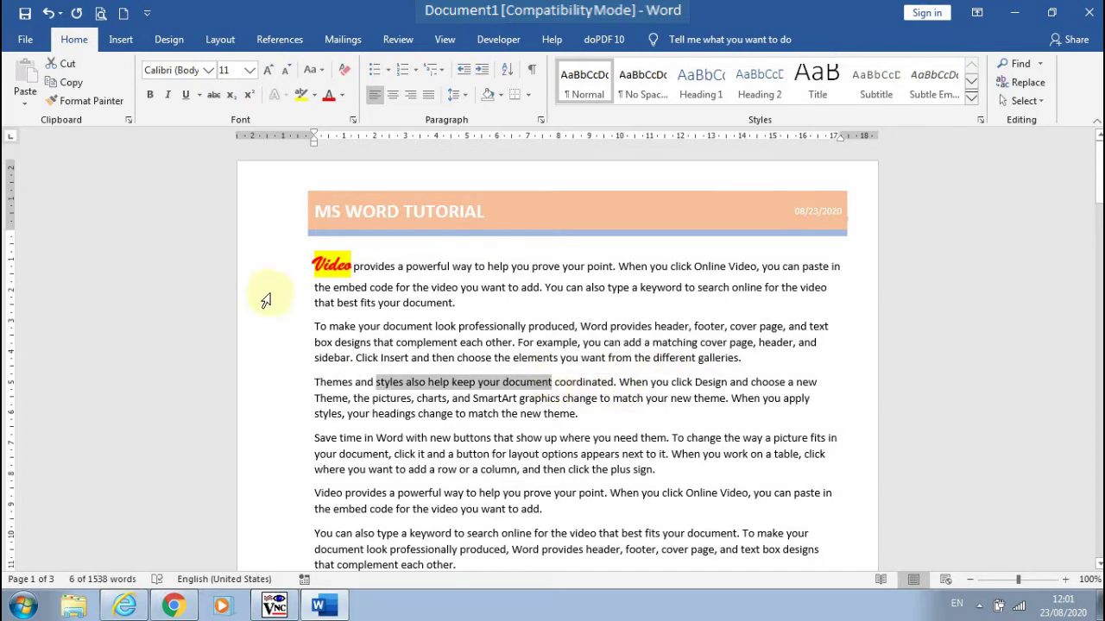
{"action": "left_click", "coordinate": [352, 120]}
{"action": "left_click", "coordinate": [376, 300]}
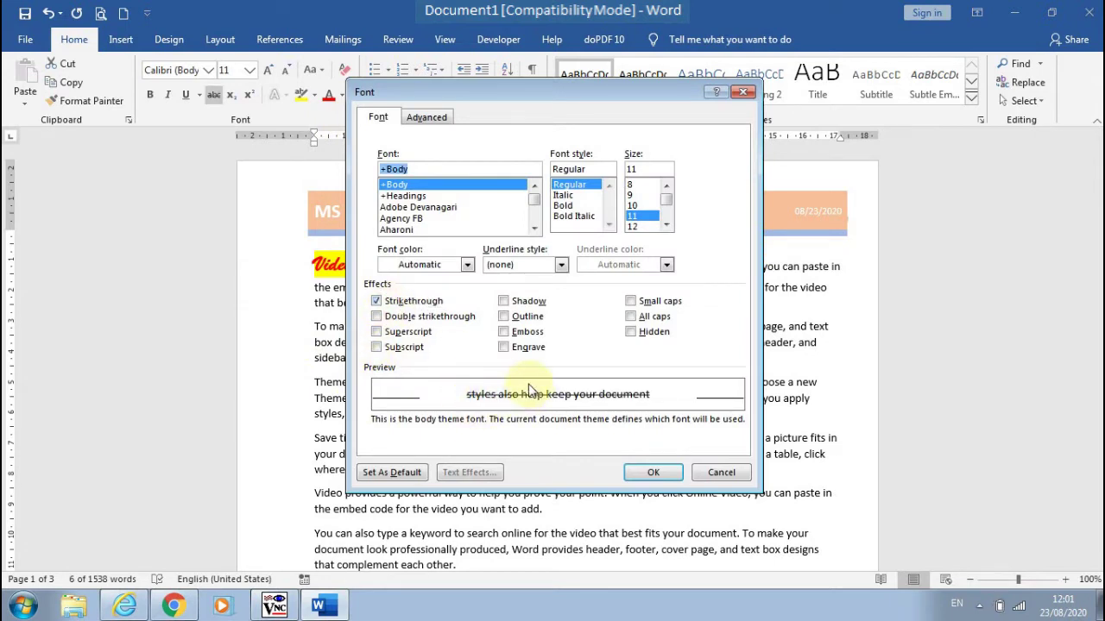
{"action": "left_click", "coordinate": [376, 301]}
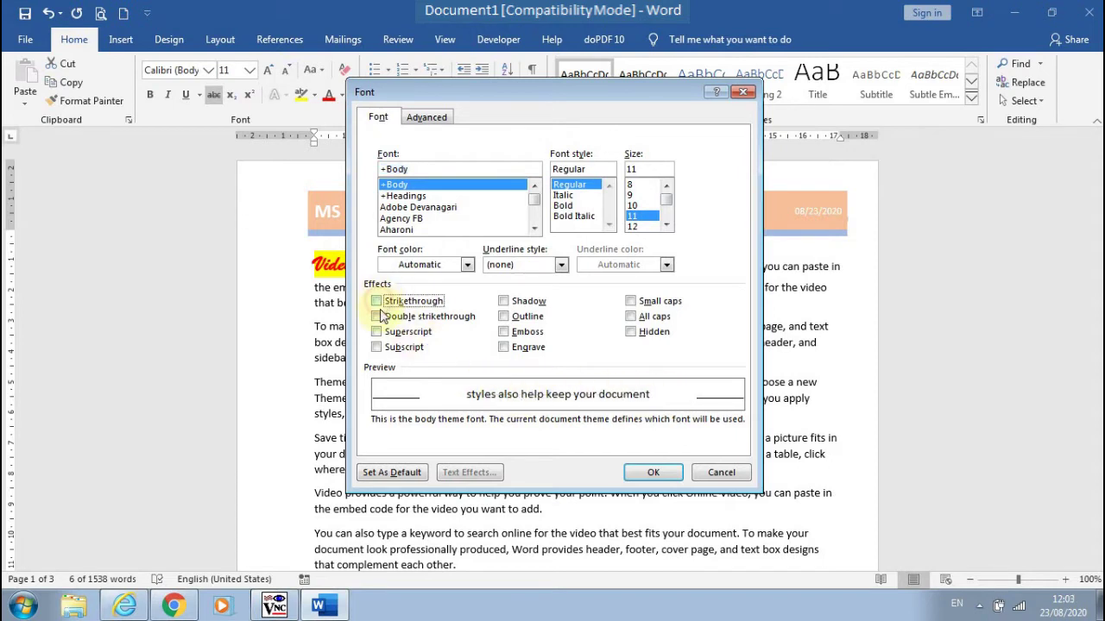
{"action": "left_click", "coordinate": [377, 317]}
{"action": "left_click", "coordinate": [376, 332]}
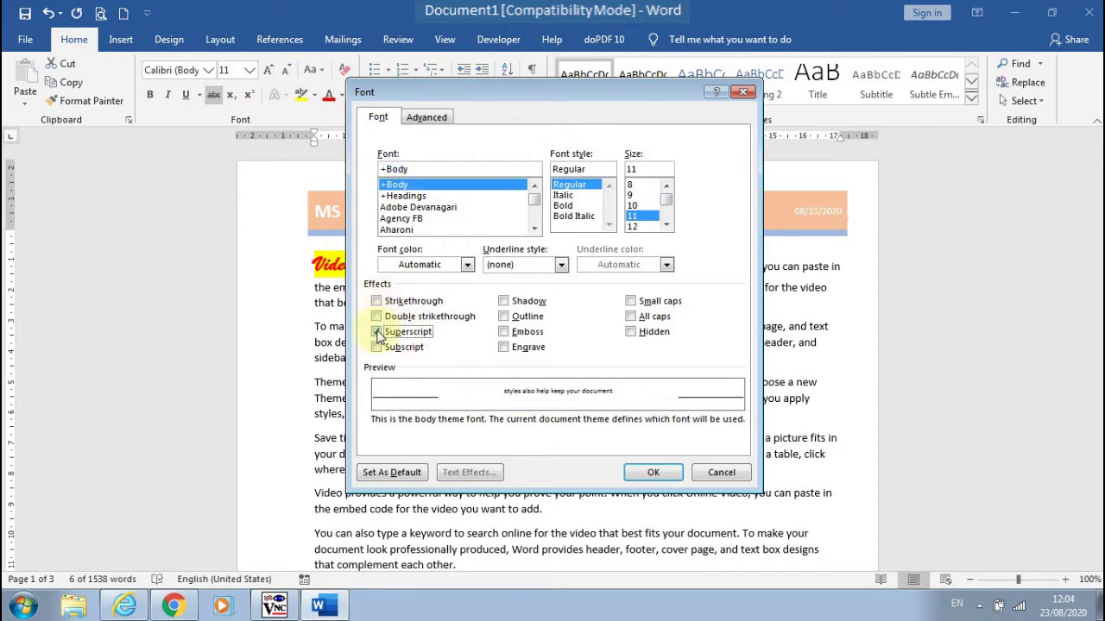
{"action": "left_click", "coordinate": [377, 347]}
{"action": "left_click", "coordinate": [377, 347]}
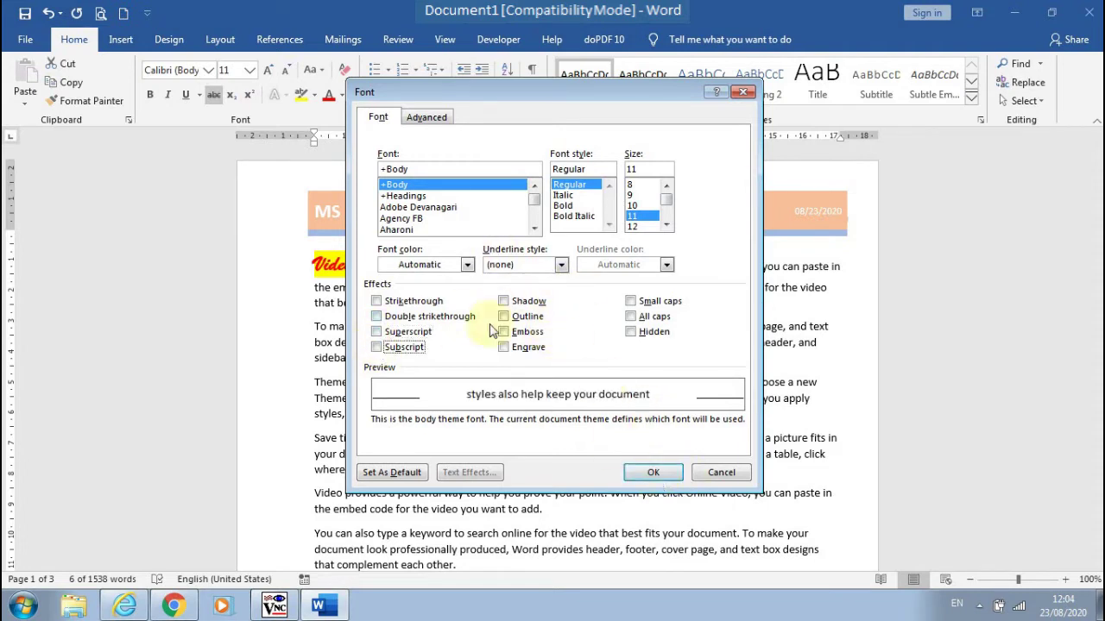
Step: Apply a strikethrough effect to "styles also help keep your document" and undo it
{"action": "left_click", "coordinate": [376, 300]}
{"action": "left_click", "coordinate": [376, 315]}
{"action": "left_click", "coordinate": [653, 472]}
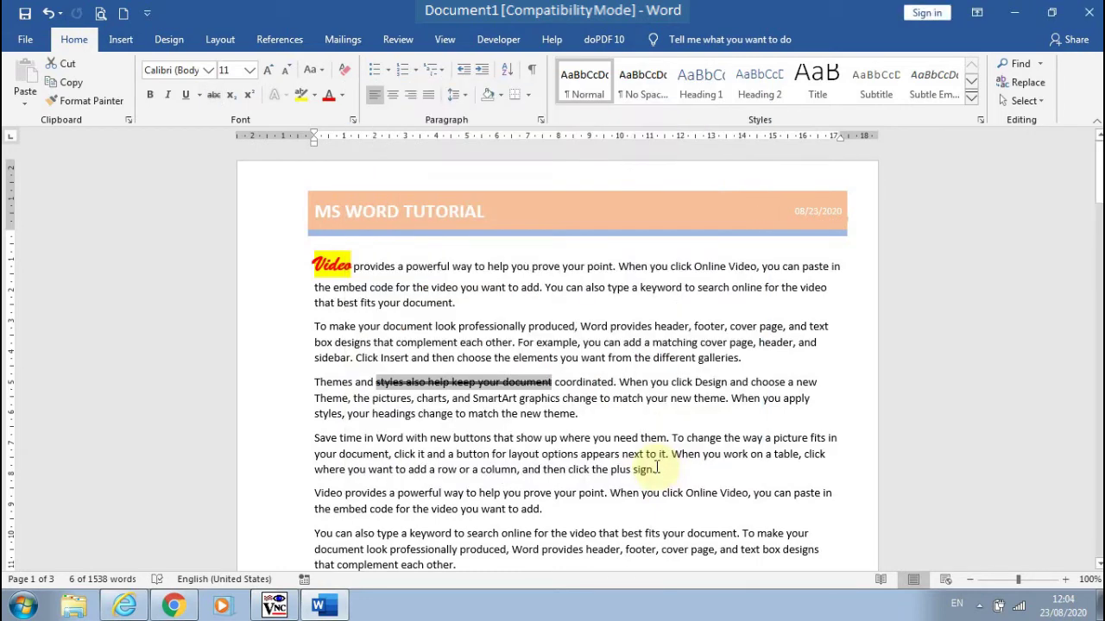
{"action": "left_click", "coordinate": [48, 13]}
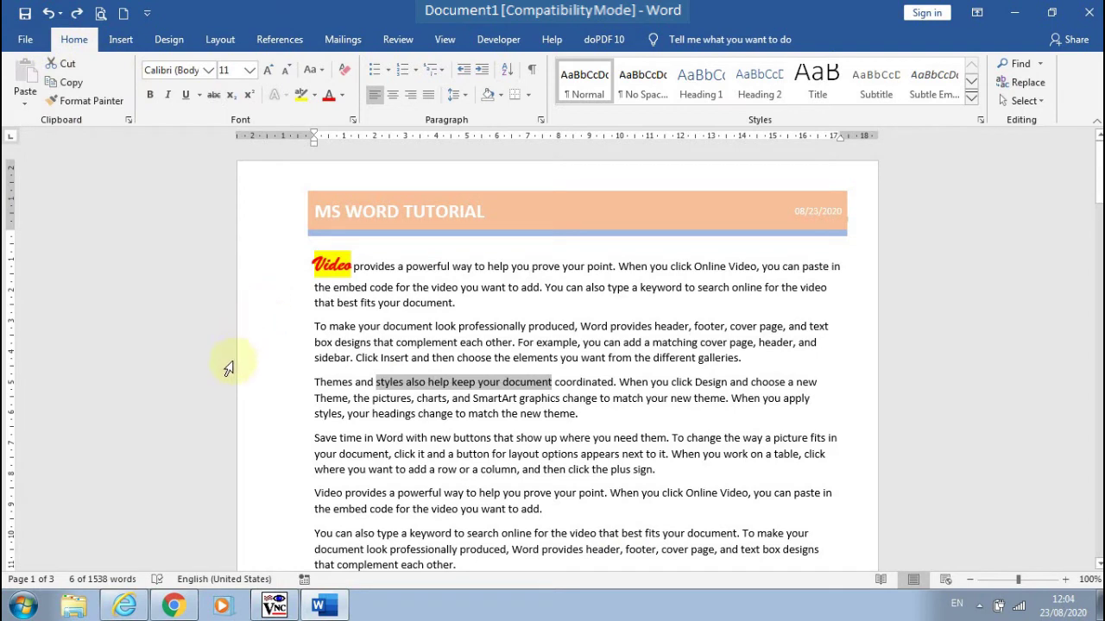
Step: Try centred and right alignment on the whole third paragraph, and return it to left alignment
{"action": "left_click_drag", "start_coordinate": [311, 381], "coordinate": [582, 414]}
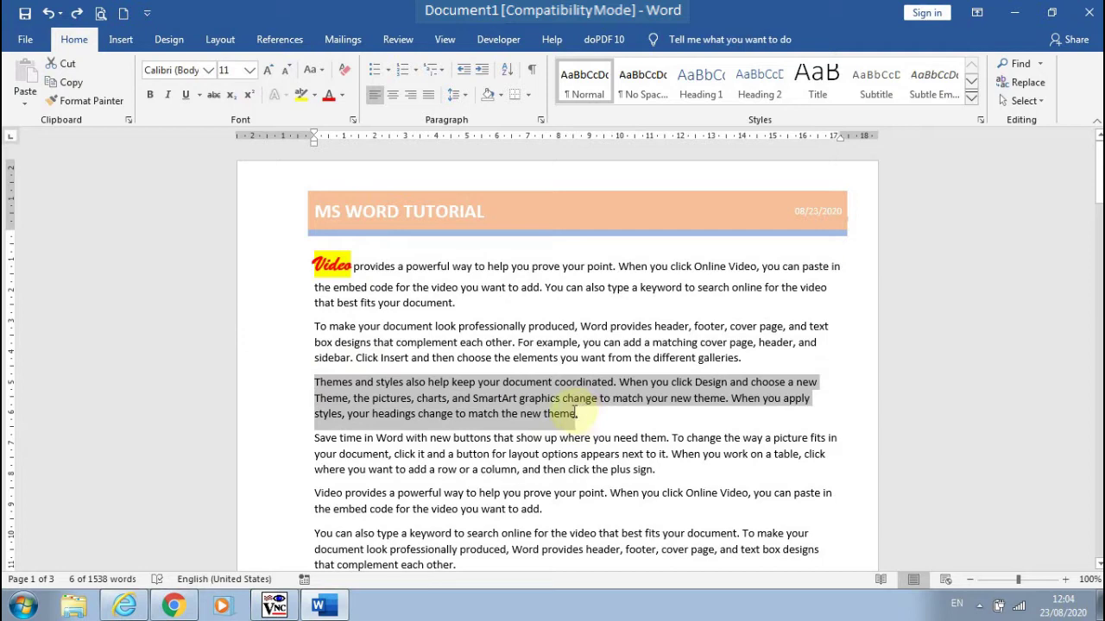
{"action": "left_click", "coordinate": [394, 95]}
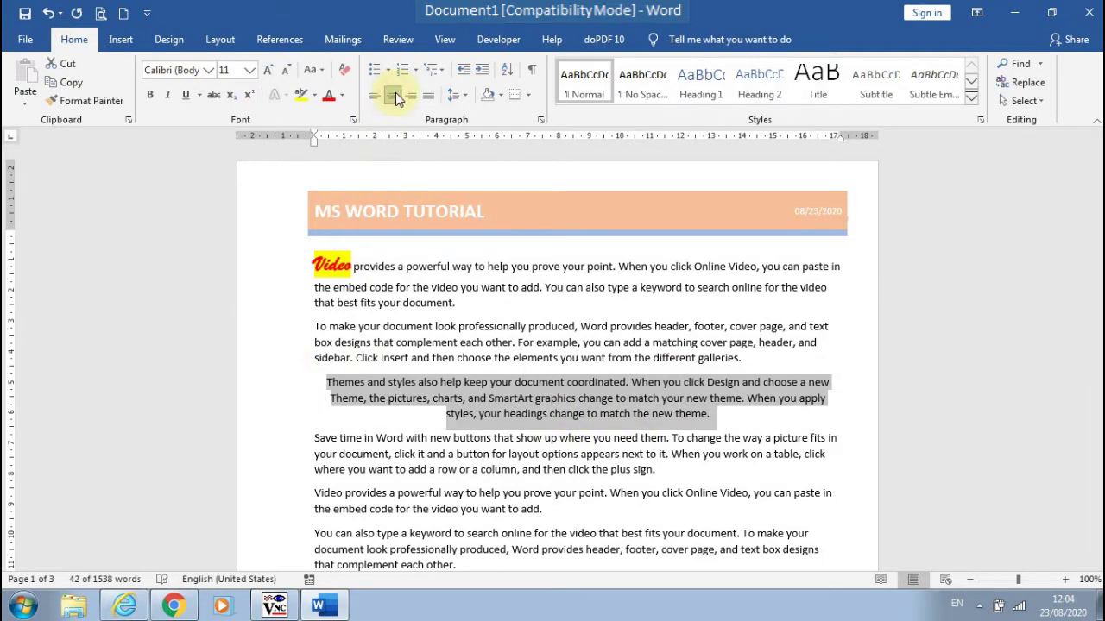
{"action": "left_click", "coordinate": [411, 95]}
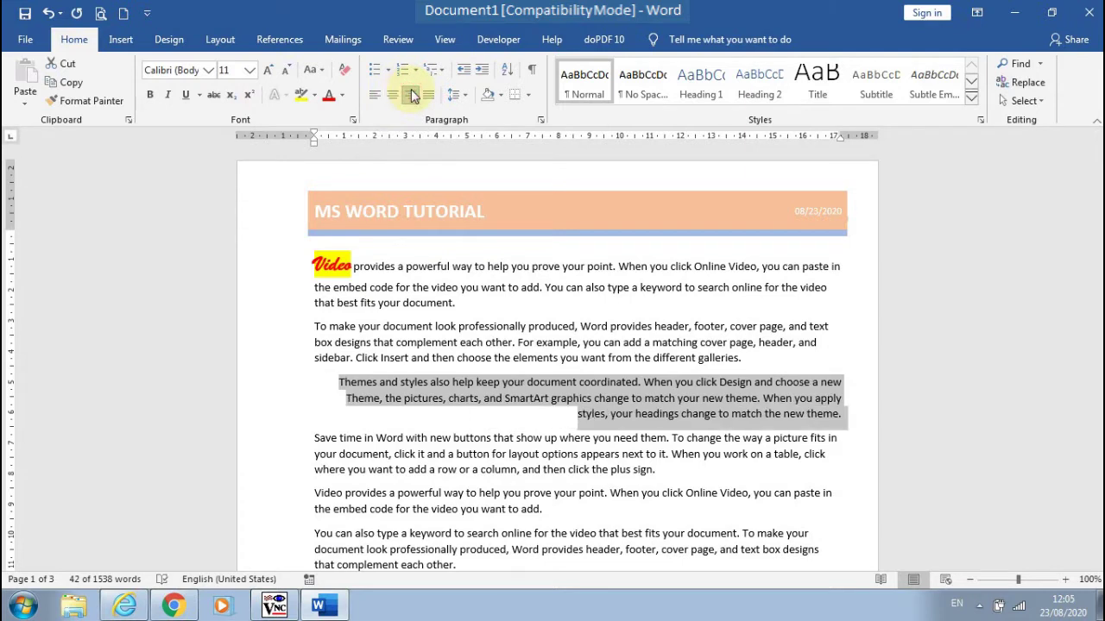
{"action": "left_click", "coordinate": [392, 94]}
{"action": "left_click", "coordinate": [375, 95]}
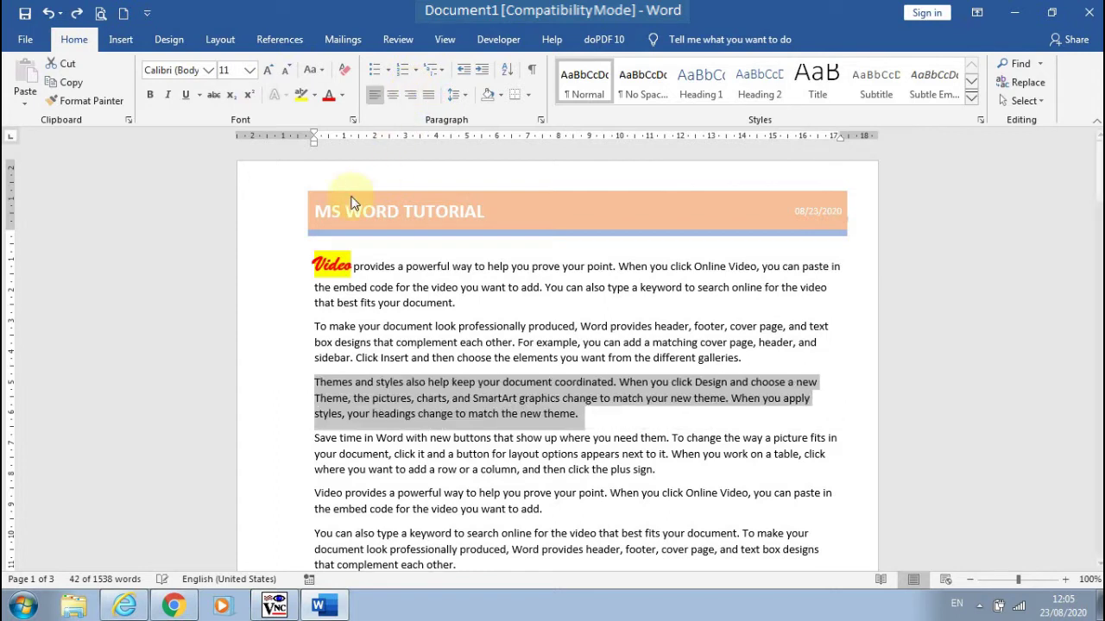
Step: Insert a new line reading "Date:23-08-2020" above the first paragraph
{"action": "left_click", "coordinate": [316, 259]}
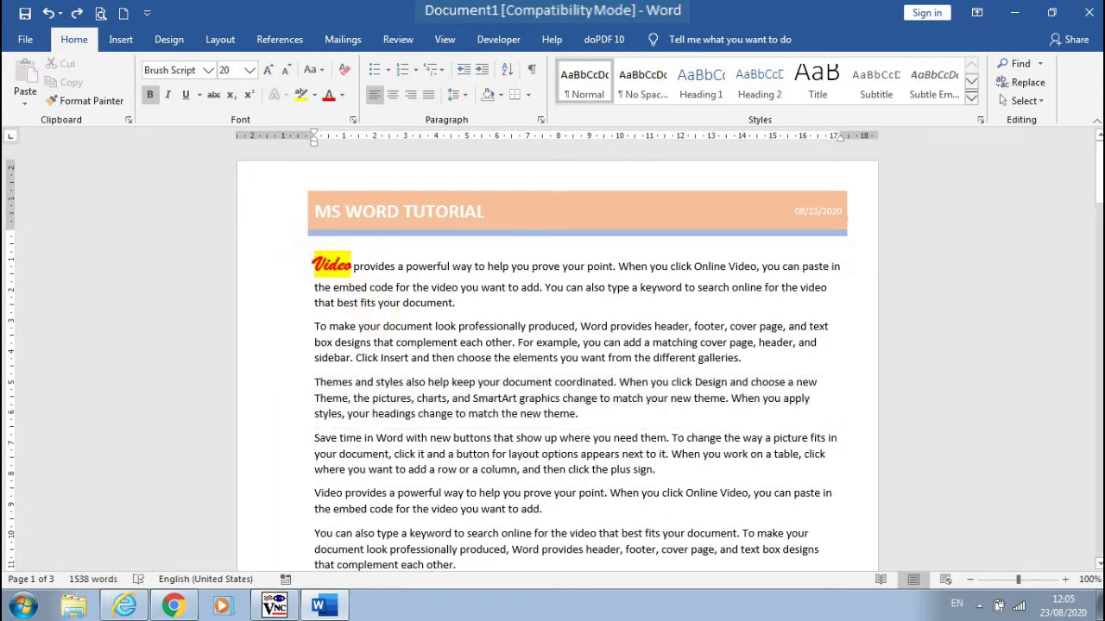
{"action": "key", "text": "Return"}
{"action": "type", "text": "Date:"}
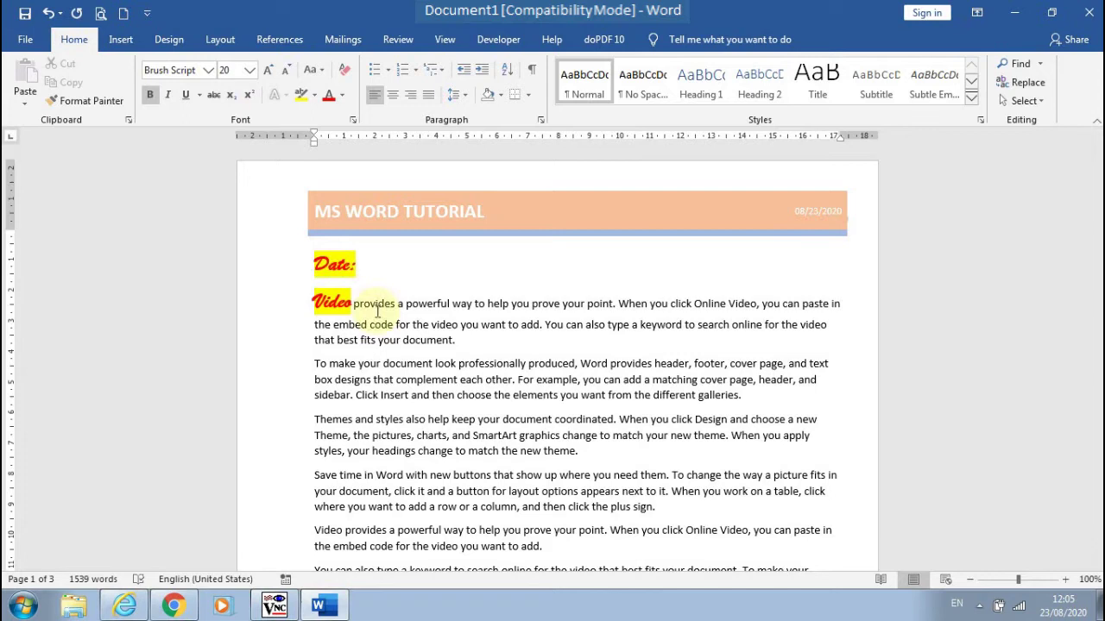
{"action": "type", "text": "23-08-2020"}
Step: Clear the formatting of the "Date:23-08-2020" line and align it to the right
{"action": "left_click_drag", "start_coordinate": [397, 259], "coordinate": [318, 250]}
{"action": "key", "text": "ctrl+space"}
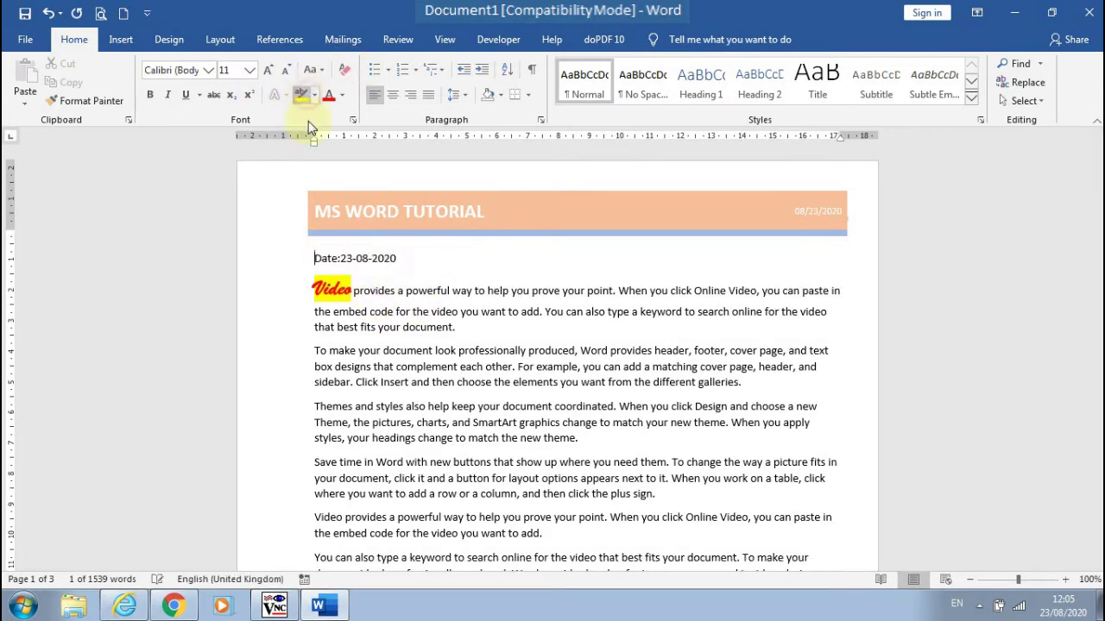
{"action": "left_click", "coordinate": [432, 95]}
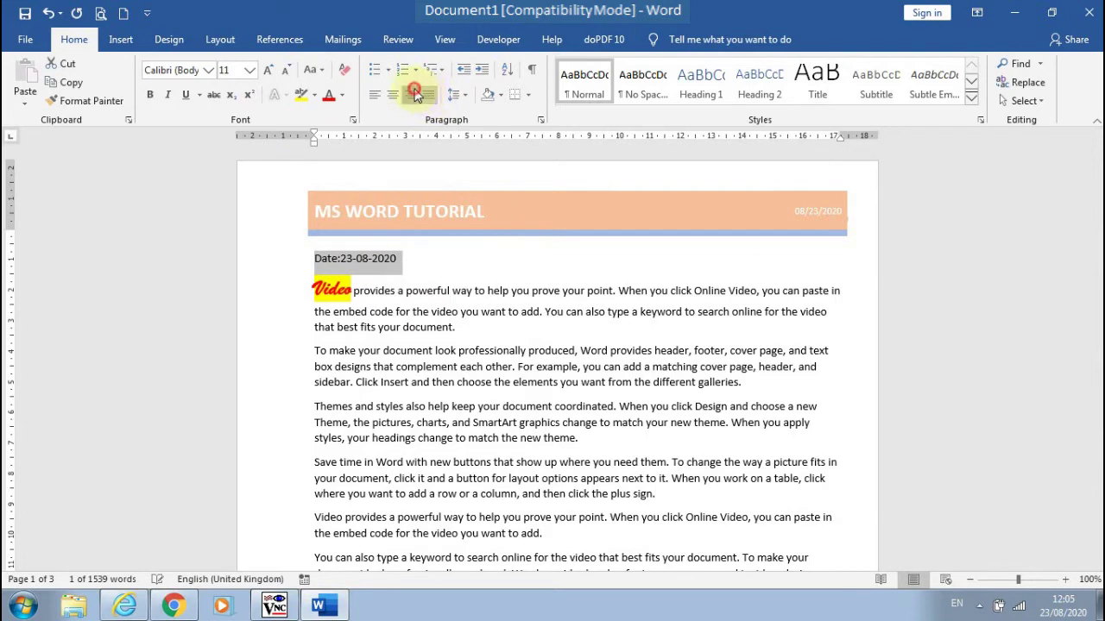
{"action": "left_click", "coordinate": [410, 95]}
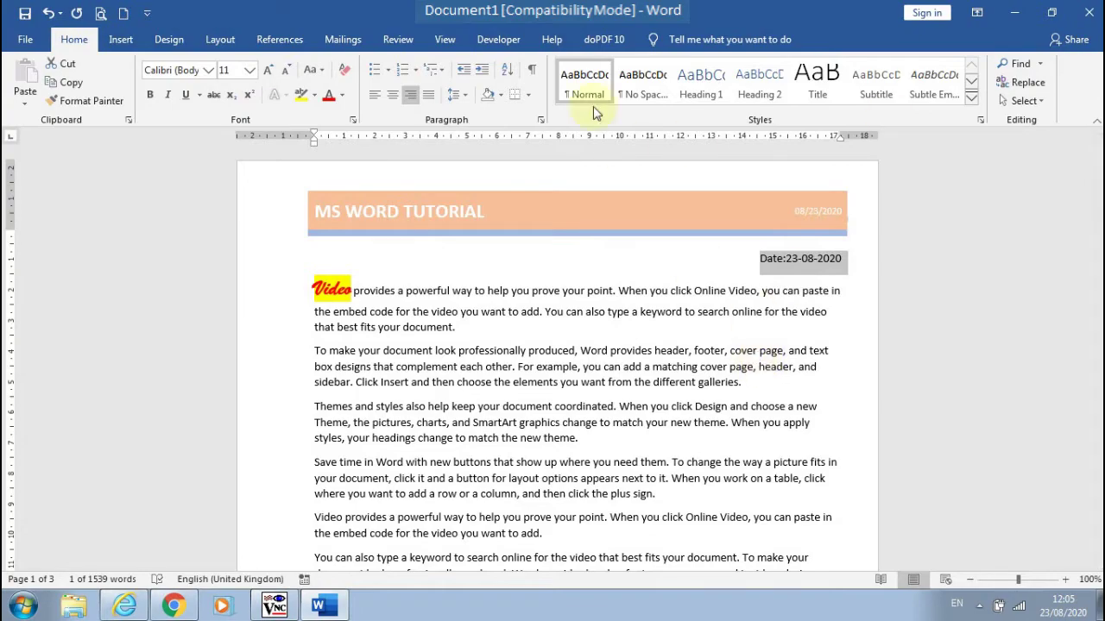
Step: Create a numbered list below the document's last paragraph with the items "Printer", "Key Board" and "Mouse"
{"action": "scroll", "coordinate": [459, 285], "scroll_direction": "down", "scroll_amount": 1}
{"action": "key", "text": "ctrl+End"}
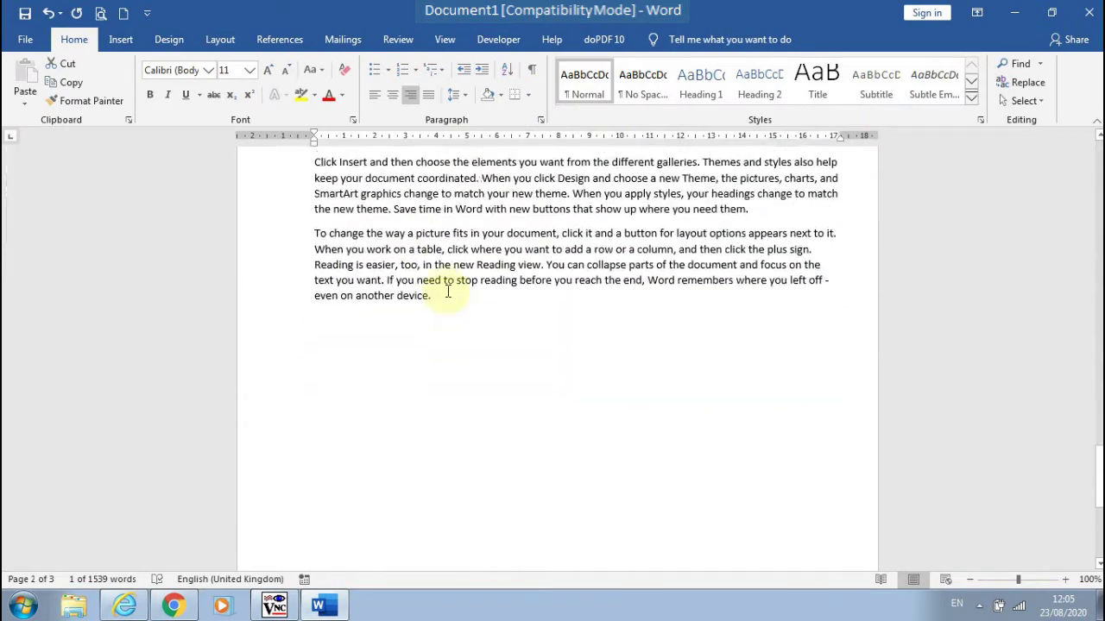
{"action": "key", "text": "Return"}
{"action": "key", "text": "Return"}
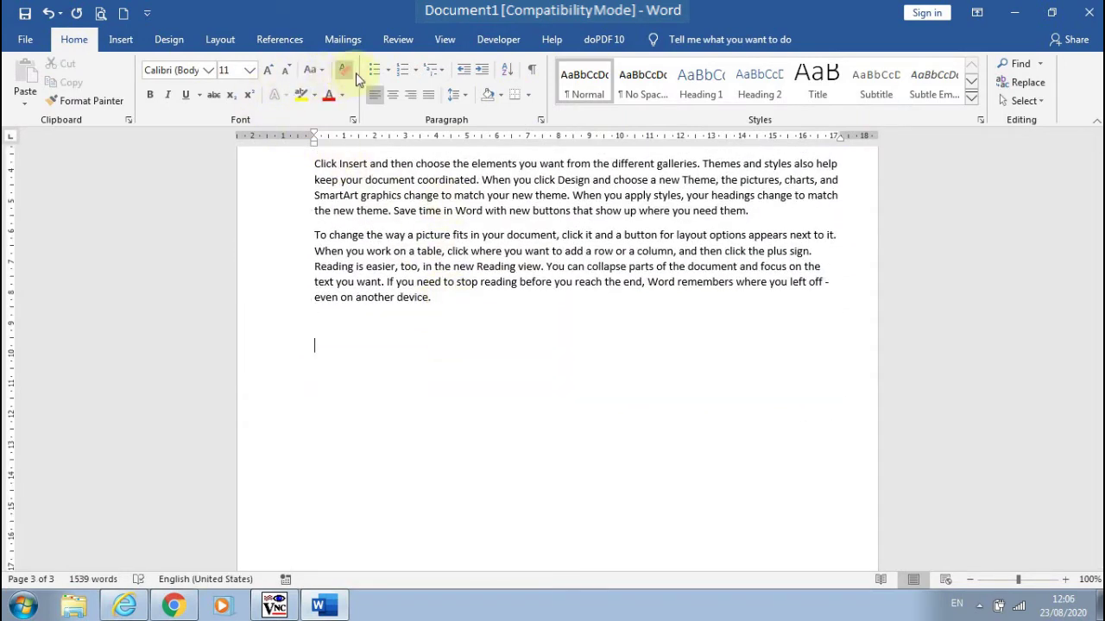
{"action": "left_click", "coordinate": [401, 70]}
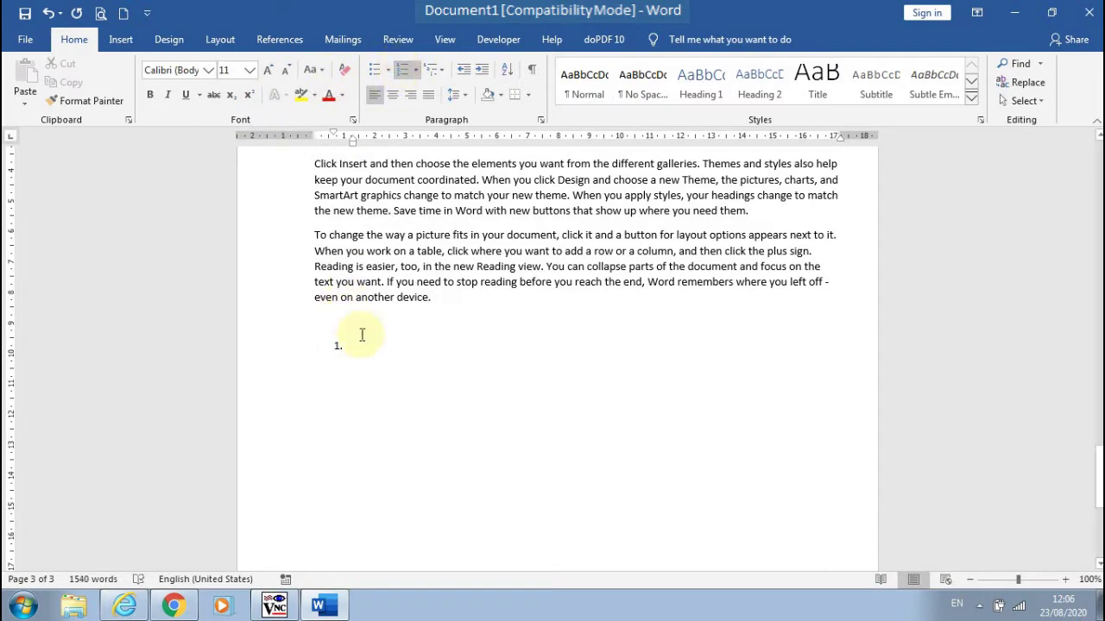
{"action": "type", "text": "Printer"}
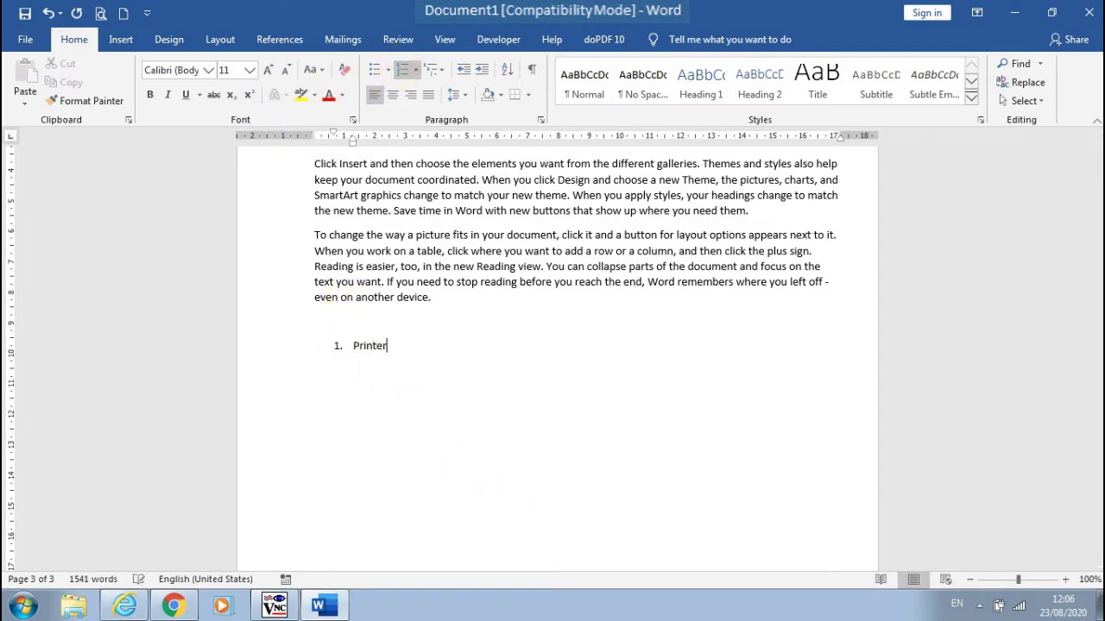
{"action": "key", "text": "Return"}
{"action": "type", "text": "Key Board"}
{"action": "key", "text": "Return"}
{"action": "type", "text": "Mouse"}
{"action": "key", "text": "Return"}
Step: Add the second-level items "Colour Printer" and "Black & White Printer" beneath "Printer" in the numbered list
{"action": "left_click", "coordinate": [389, 346]}
{"action": "key", "text": "Return"}
{"action": "key", "text": "Tab"}
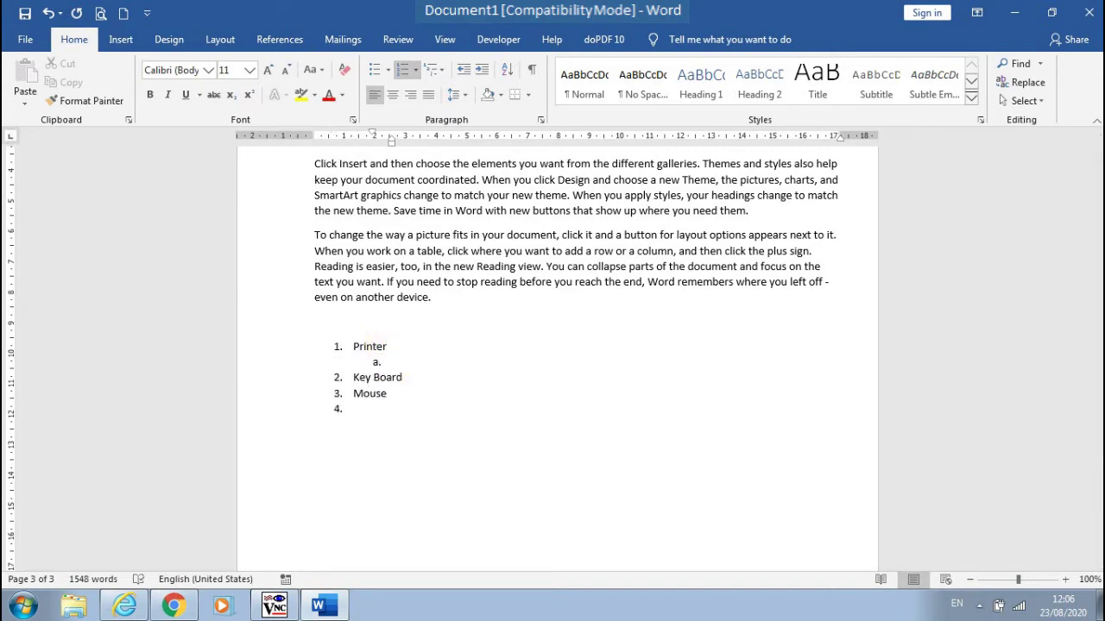
{"action": "type", "text": "Colour Printer"}
{"action": "key", "text": "Return"}
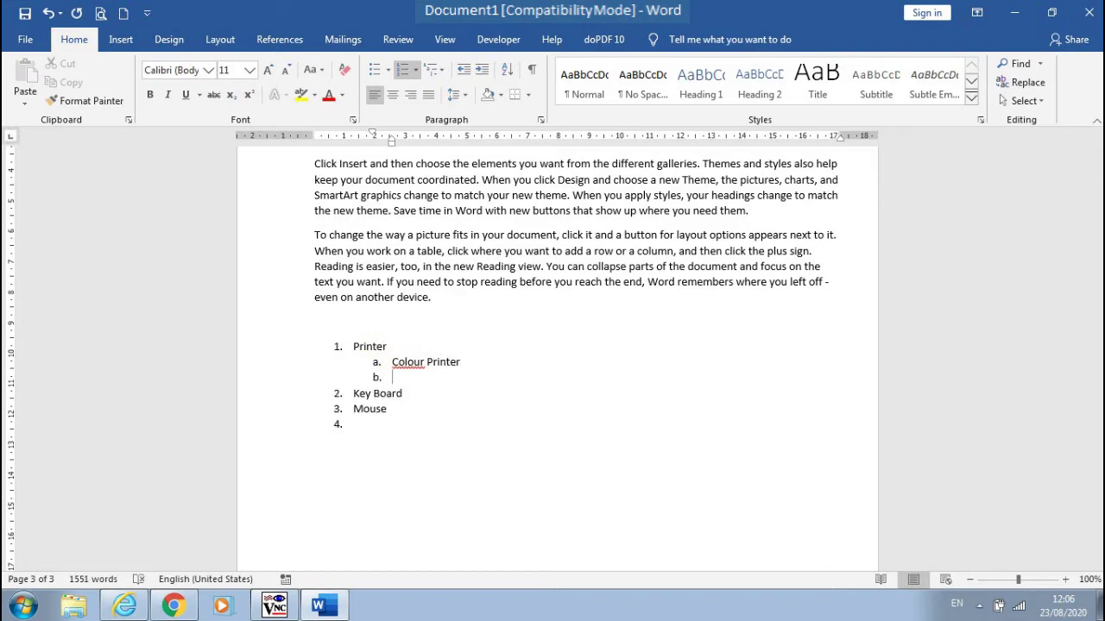
{"action": "type", "text": "Black & White Printer"}
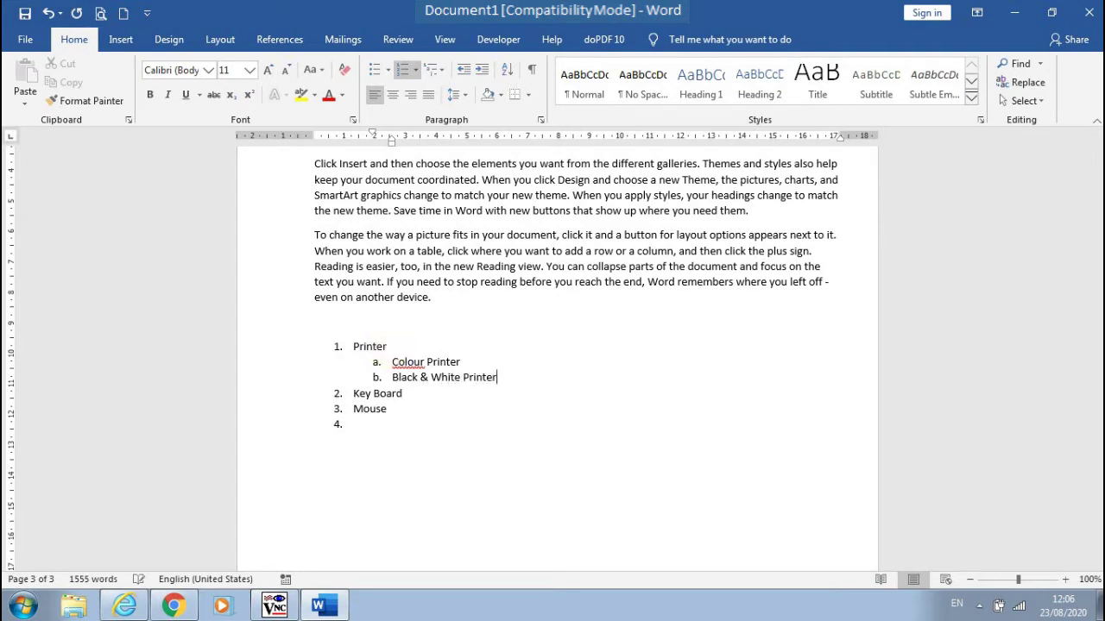
Step: Add the third-level item "Fdhdf" under "Black & White Printer", followed by an empty item at the top list level
{"action": "left_click", "coordinate": [366, 424]}
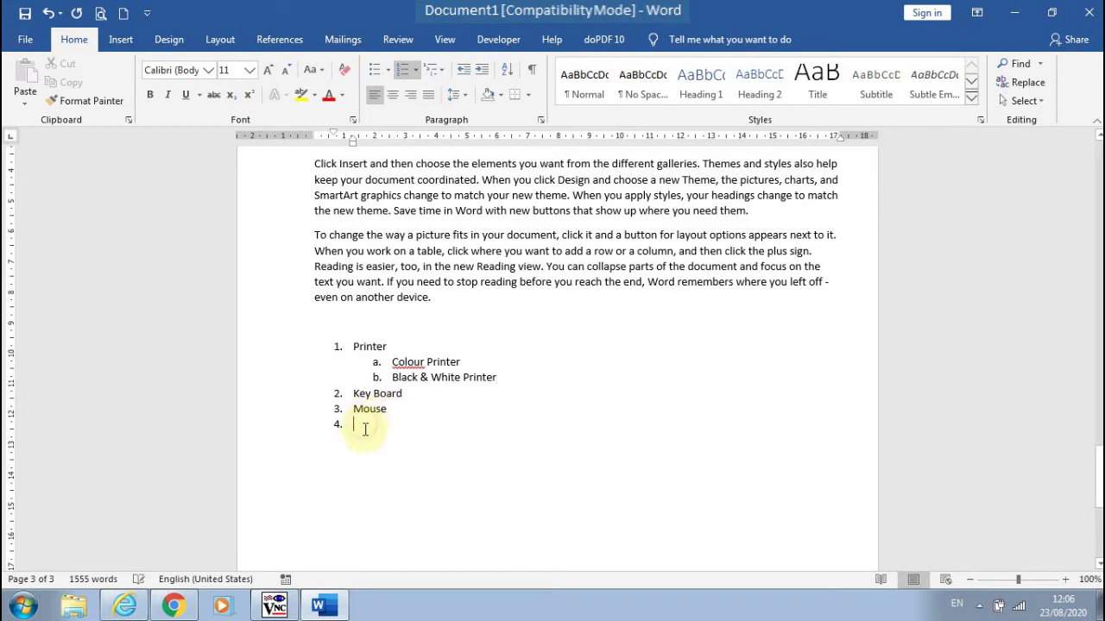
{"action": "left_click", "coordinate": [503, 377]}
{"action": "key", "text": "Return"}
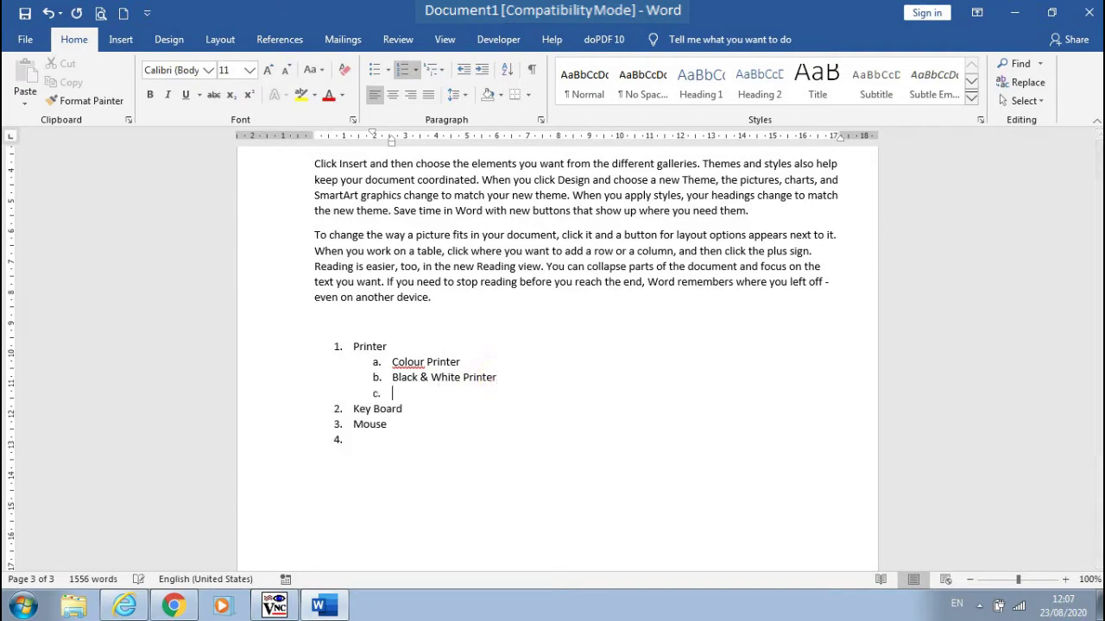
{"action": "key", "text": "Tab"}
{"action": "key", "text": "shift+Tab"}
{"action": "key", "text": "Tab"}
{"action": "type", "text": "fdhdf"}
{"action": "key", "text": "Return"}
{"action": "key", "text": "shift+Tab"}
{"action": "key", "text": "shift+Tab"}
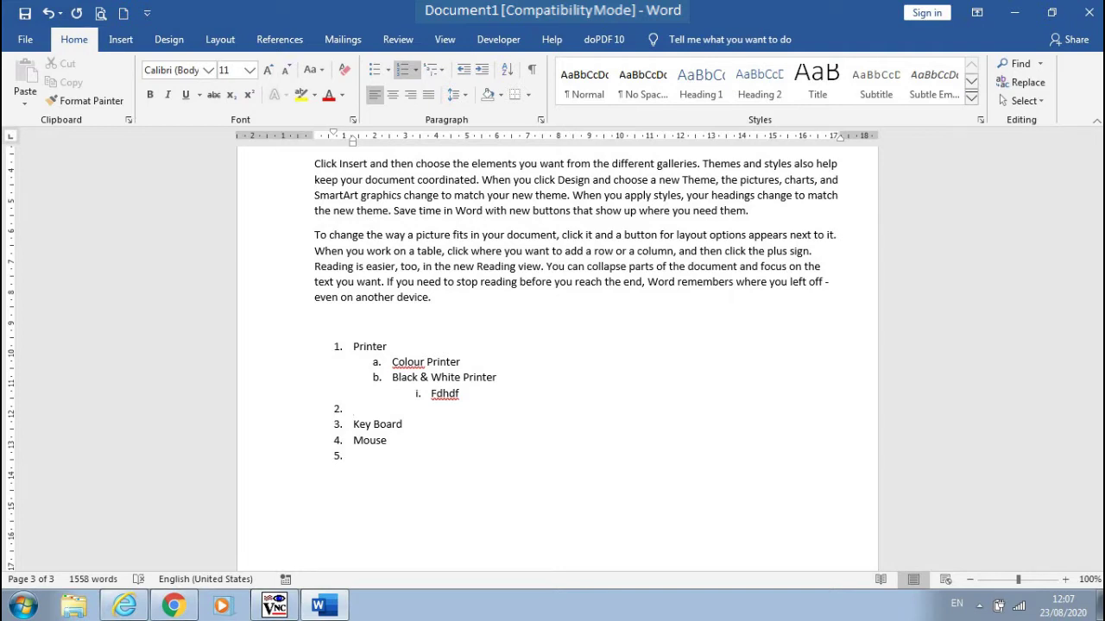
Step: End the numbered list after "Mouse" and add blank space below it
{"action": "left_click", "coordinate": [355, 455]}
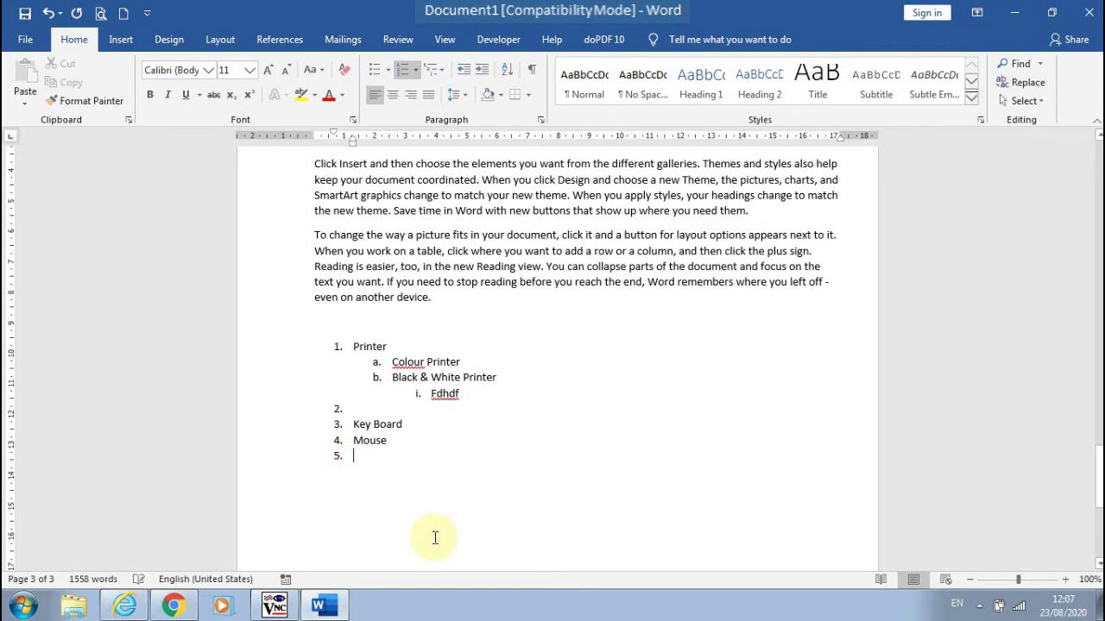
{"action": "key", "text": "Return"}
{"action": "key", "text": "Return"}
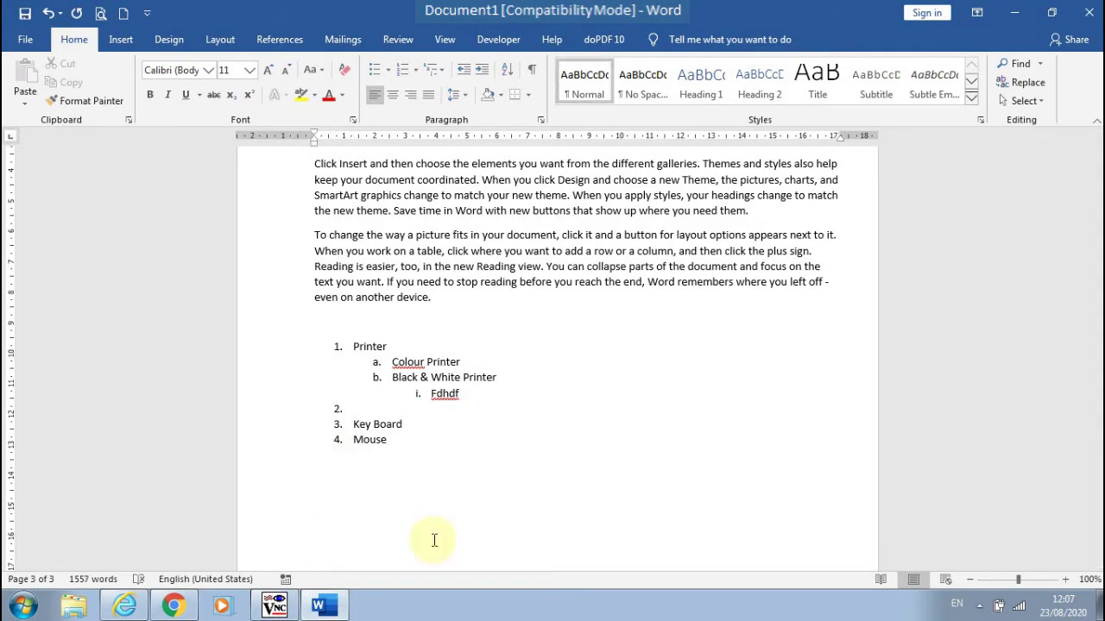
Step: Insert a table with nine columns and six rows below the numbered list
{"action": "scroll", "coordinate": [358, 475], "scroll_direction": "down", "scroll_amount": 3}
{"action": "scroll", "coordinate": [357, 478], "scroll_direction": "down", "scroll_amount": 3}
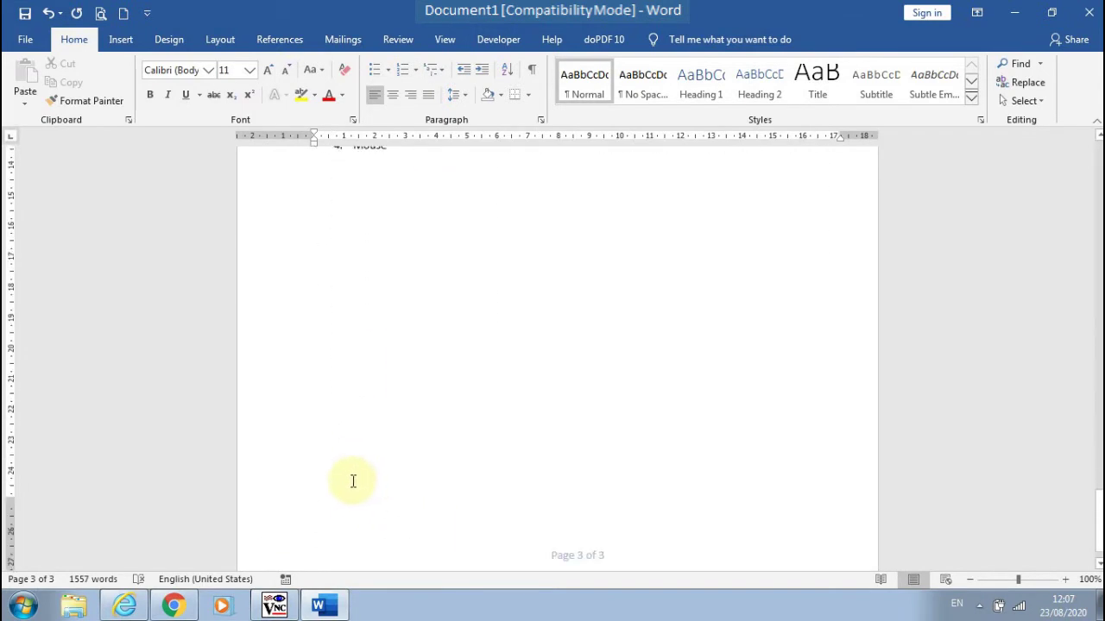
{"action": "scroll", "coordinate": [357, 478], "scroll_direction": "up", "scroll_amount": 2}
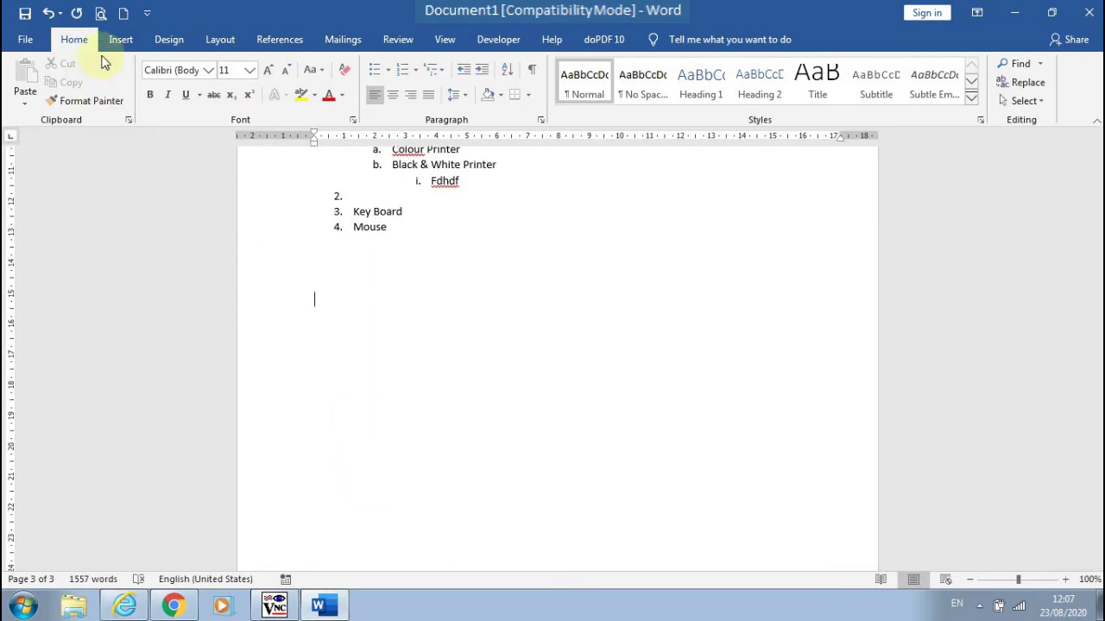
{"action": "left_click", "coordinate": [121, 40]}
{"action": "left_click", "coordinate": [118, 95]}
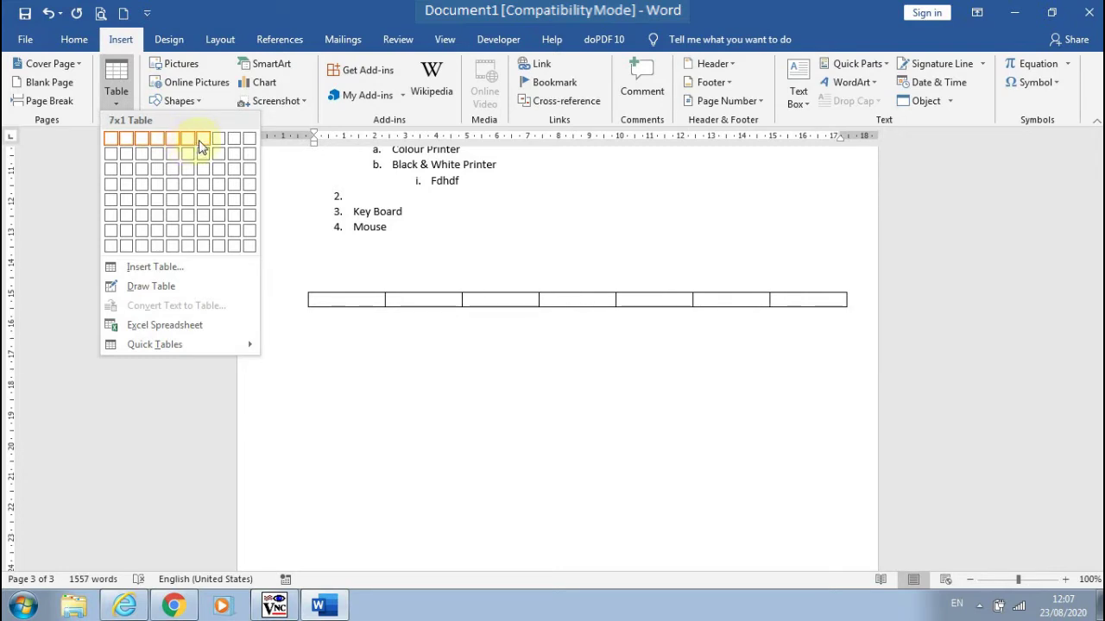
{"action": "left_click", "coordinate": [231, 222]}
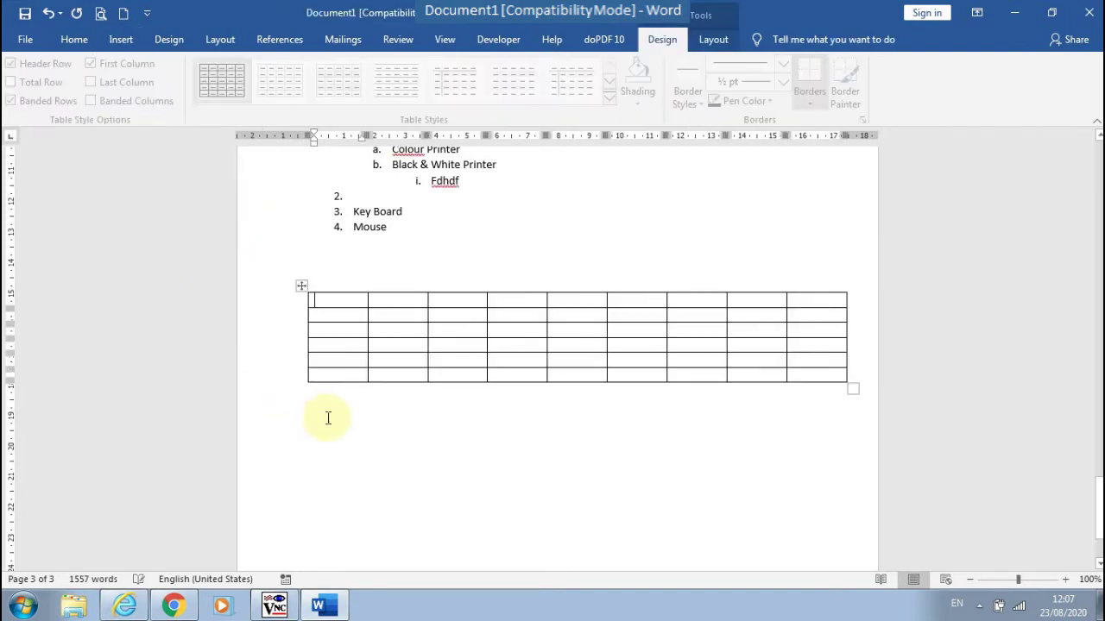
Step: Enter "S. N.", "Ab" and "Bc" in the first three header cells of the table
{"action": "type", "text": "S. N."}
{"action": "key", "text": "Tab"}
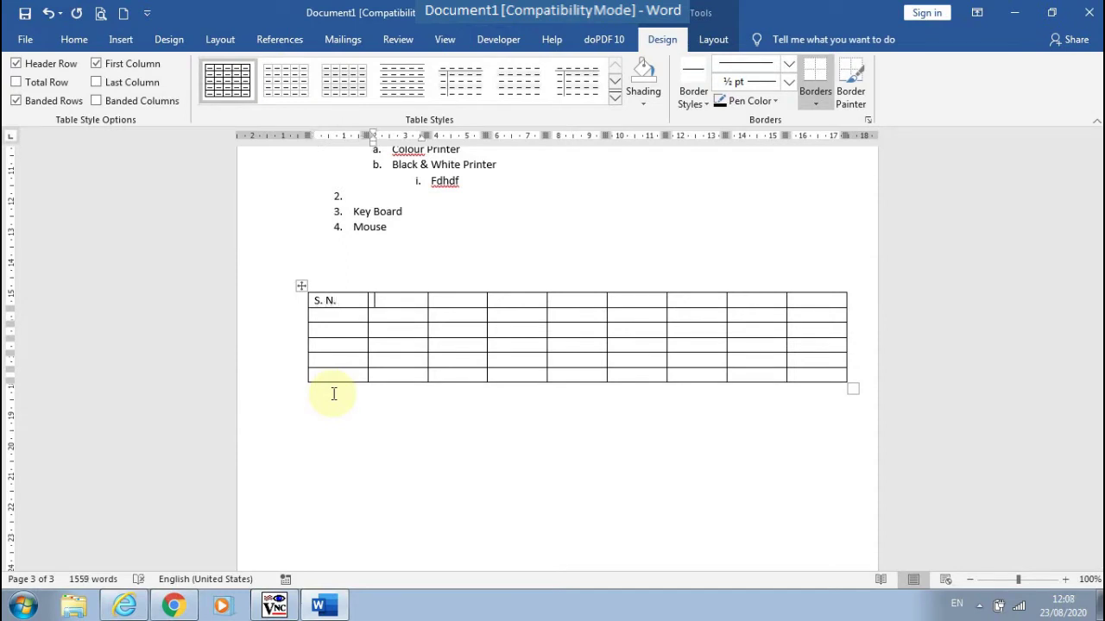
{"action": "type", "text": "Ab"}
{"action": "key", "text": "Tab"}
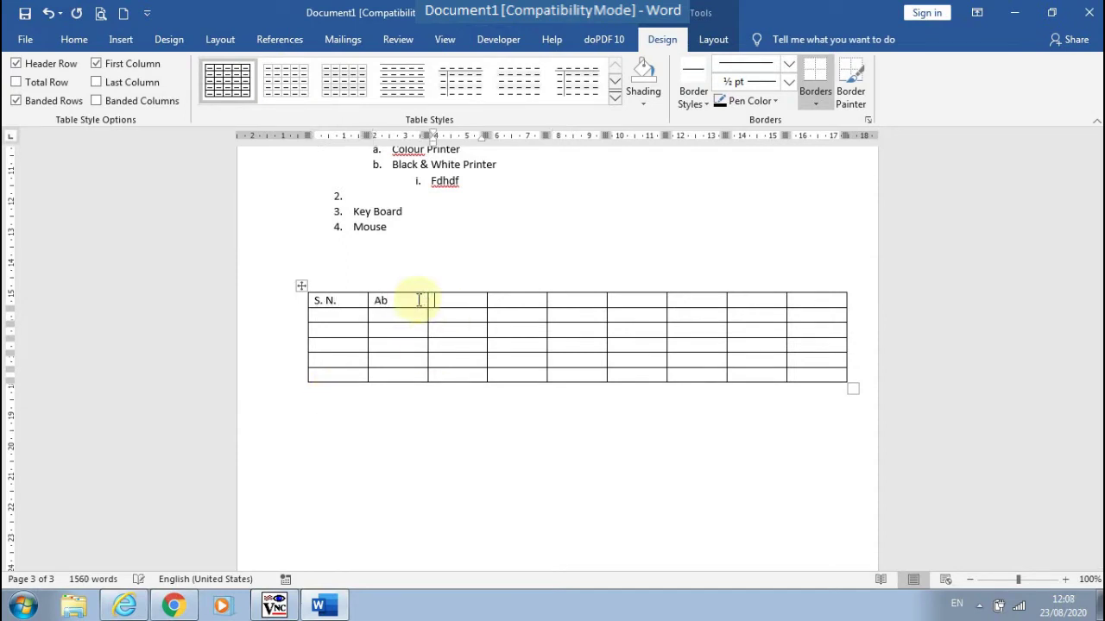
{"action": "type", "text": "bc"}
{"action": "key", "text": "Tab"}
Step: Fill the table's third row with 1, 14, 20, 25, 35, 10, 15, 25 and 12
{"action": "left_click", "coordinate": [353, 315]}
{"action": "key", "text": "Down"}
{"action": "type", "text": "1"}
{"action": "key", "text": "Tab"}
{"action": "type", "text": "14"}
{"action": "key", "text": "Tab"}
{"action": "type", "text": "20"}
{"action": "key", "text": "Tab"}
{"action": "type", "text": "25"}
{"action": "key", "text": "Tab"}
{"action": "type", "text": "35"}
{"action": "key", "text": "Tab"}
{"action": "type", "text": "10"}
{"action": "key", "text": "Tab"}
{"action": "type", "text": "15"}
{"action": "key", "text": "Tab"}
{"action": "type", "text": "25"}
{"action": "key", "text": "Tab"}
{"action": "type", "text": "12"}
Step: Fill the table's fourth row with 2, 30, 23, 30, 23, 25, 54, 43 and 12
{"action": "left_click", "coordinate": [357, 345]}
{"action": "type", "text": "2 "}
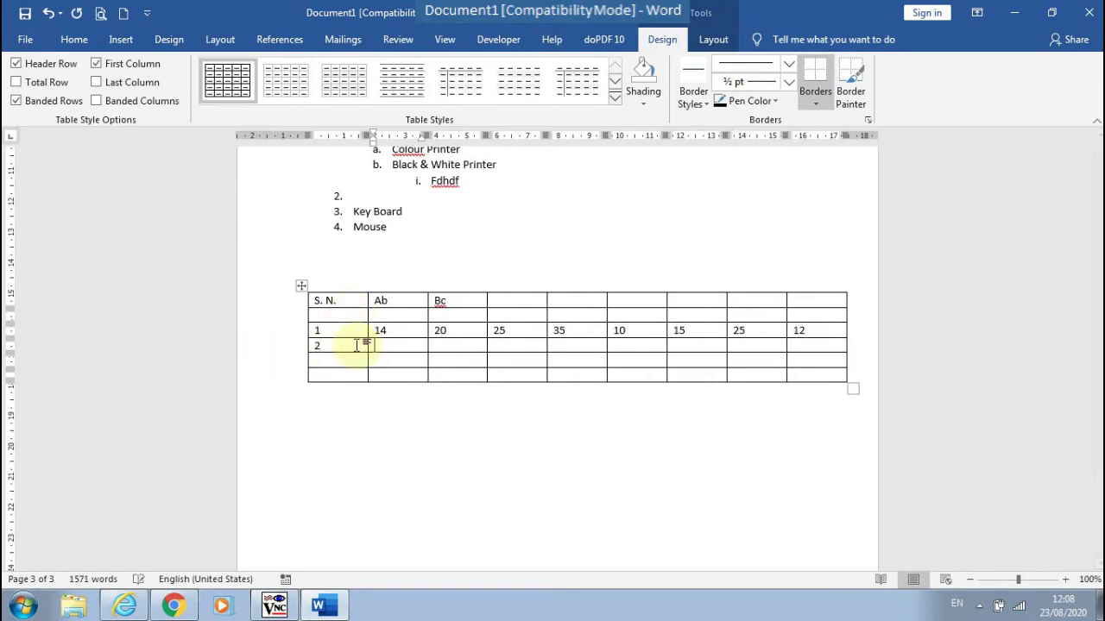
{"action": "type", "text": "30"}
{"action": "key", "text": "Tab"}
{"action": "type", "text": "23"}
{"action": "key", "text": "Tab"}
{"action": "type", "text": "30"}
{"action": "key", "text": "Tab"}
{"action": "type", "text": "23"}
{"action": "key", "text": "Tab"}
{"action": "type", "text": "25"}
{"action": "key", "text": "Tab"}
{"action": "type", "text": "54"}
{"action": "key", "text": "Tab"}
{"action": "type", "text": "431"}
{"action": "key", "text": "Caps_Lock"}
{"action": "key", "text": "BackSpace"}
{"action": "key", "text": "Tab"}
{"action": "type", "text": "12"}
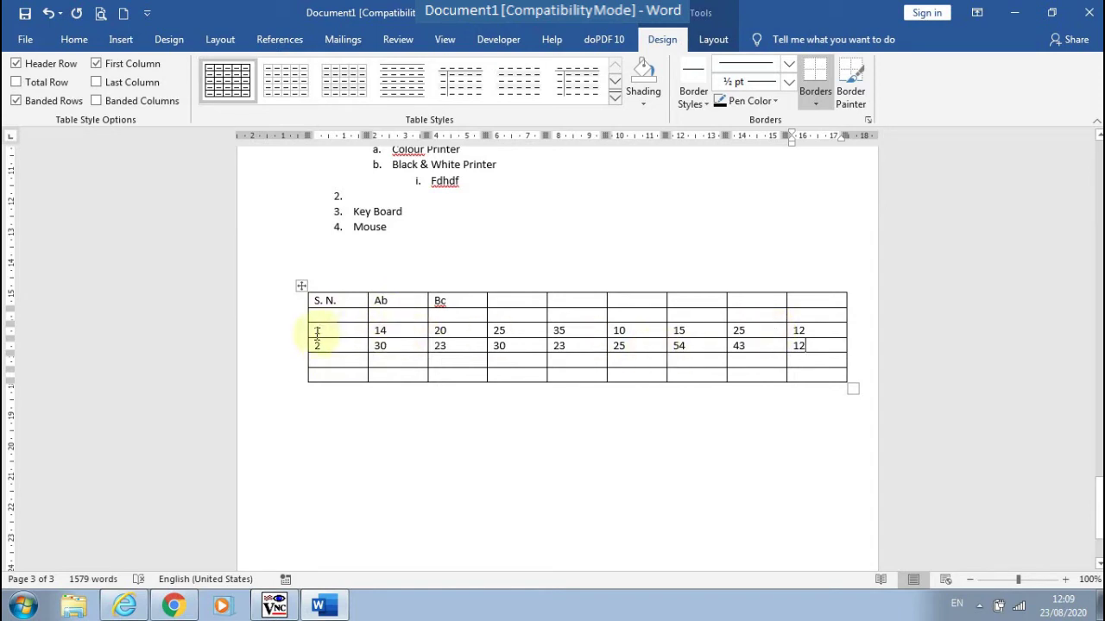
Step: Move the two filled number rows up together so they follow directly beneath the header row
{"action": "left_click_drag", "start_coordinate": [315, 330], "coordinate": [802, 355]}
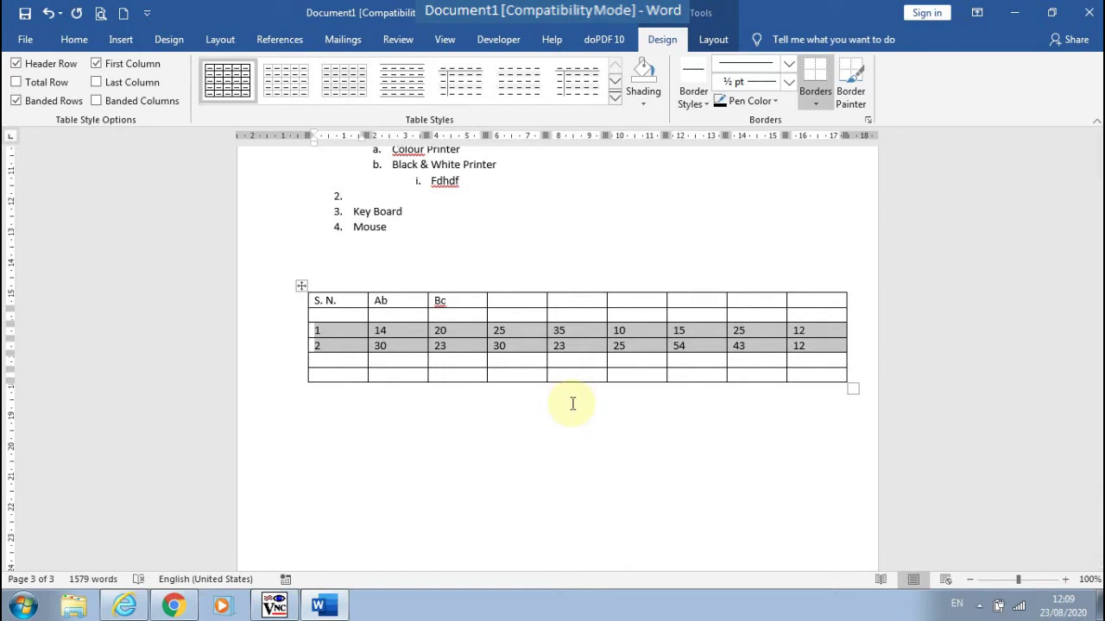
{"action": "key", "text": "alt+shift+Up"}
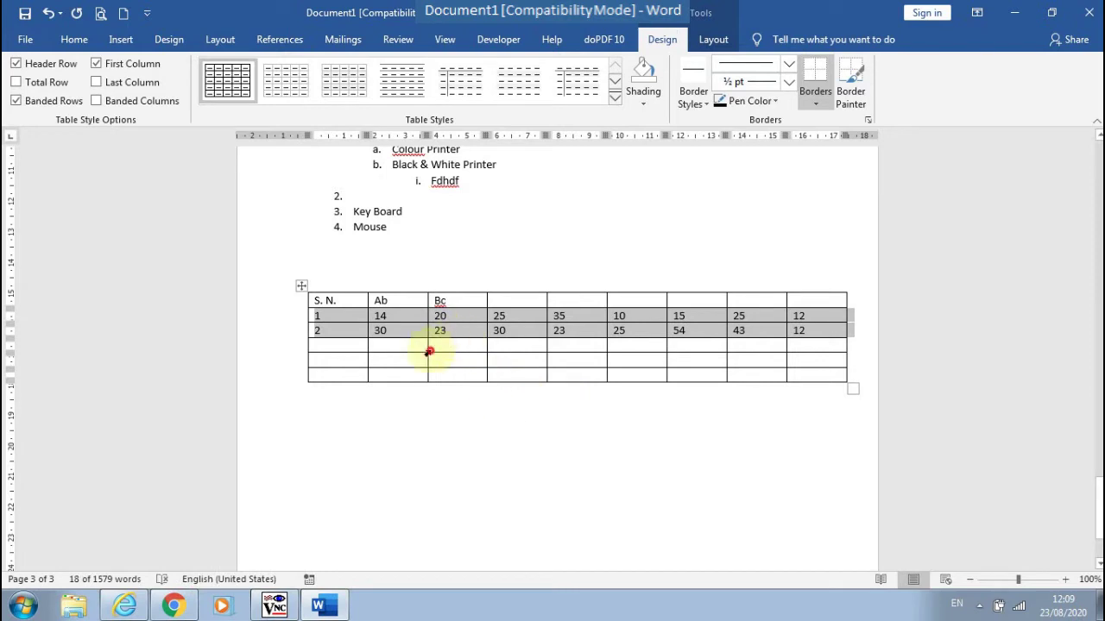
{"action": "left_click", "coordinate": [431, 345]}
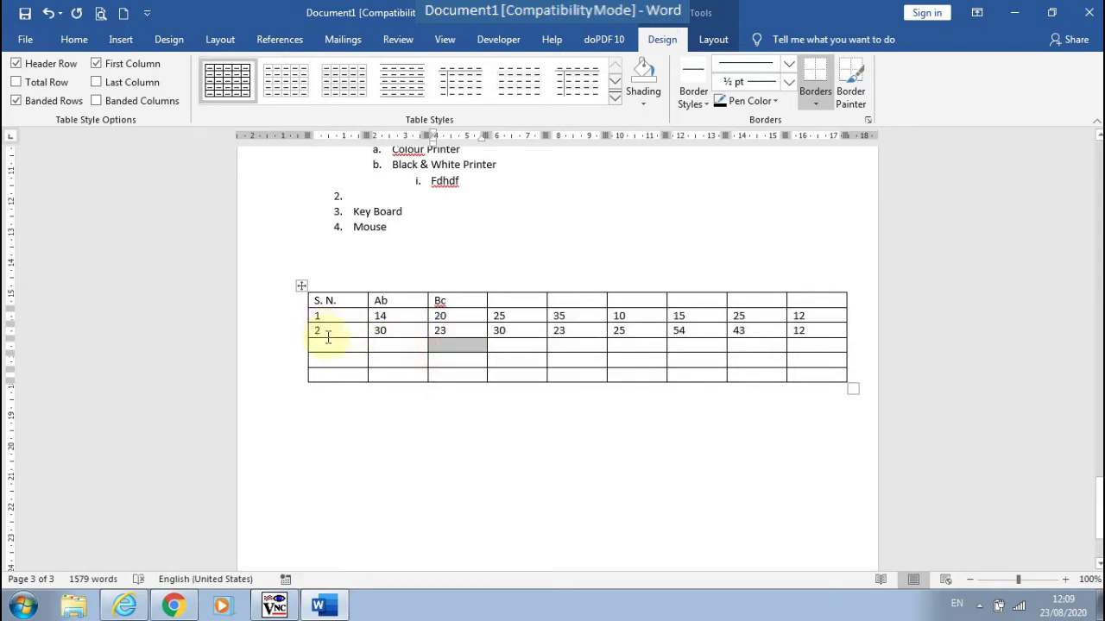
{"action": "left_click", "coordinate": [329, 344]}
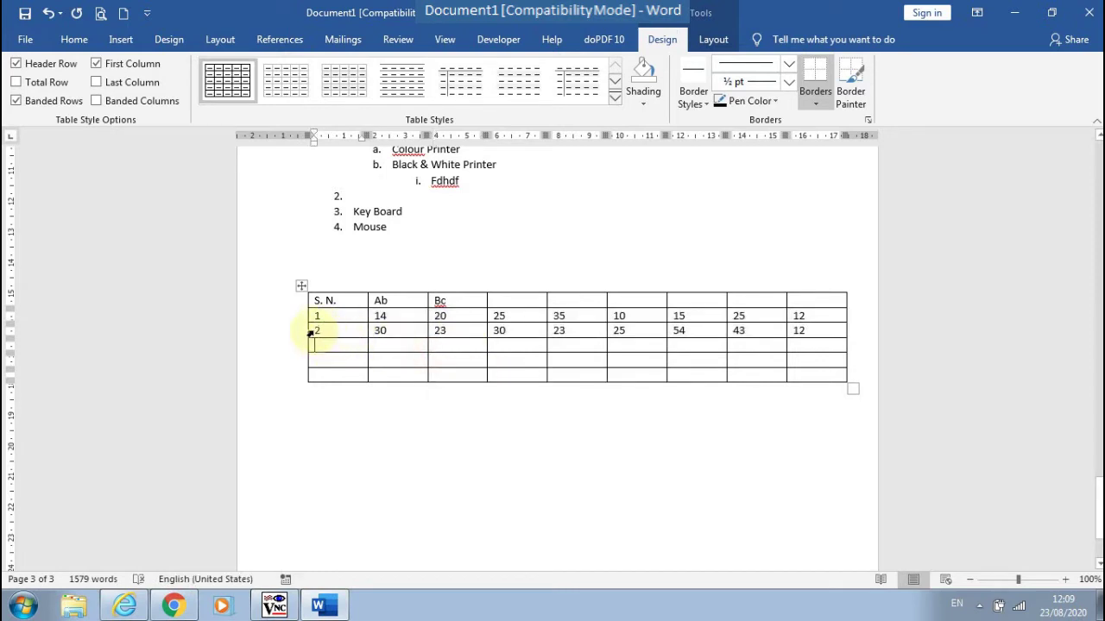
Step: Try moving the row numbered 2 up to the top of the table, and return it below row 1
{"action": "left_click_drag", "start_coordinate": [312, 334], "coordinate": [828, 331]}
{"action": "right_click", "coordinate": [828, 332]}
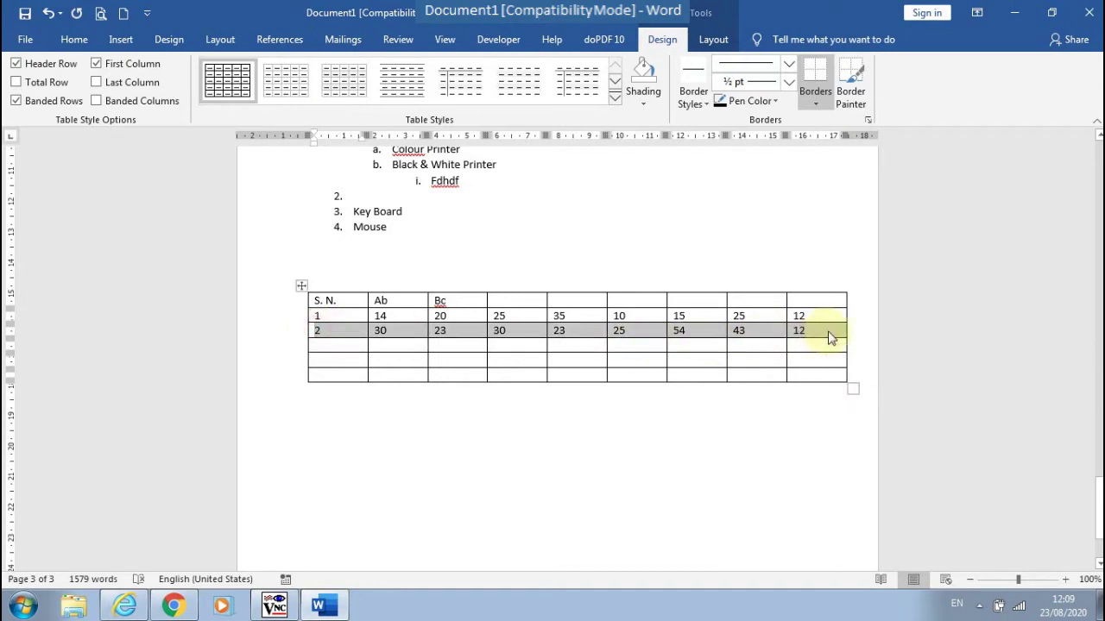
{"action": "key", "text": "alt+shift+Up"}
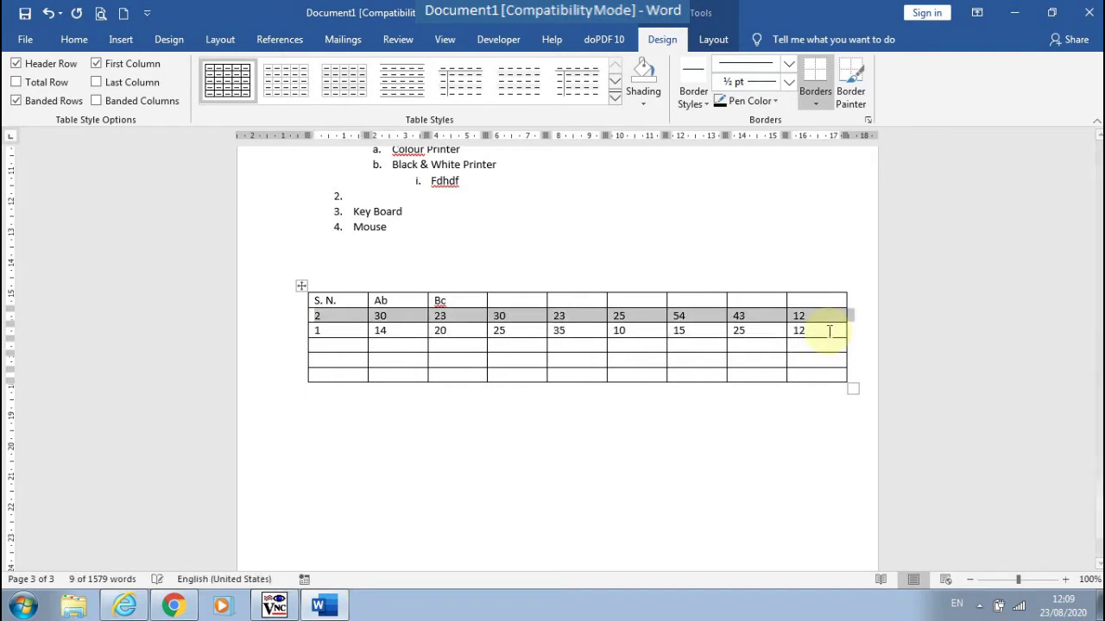
{"action": "key", "text": "alt+shift+Up"}
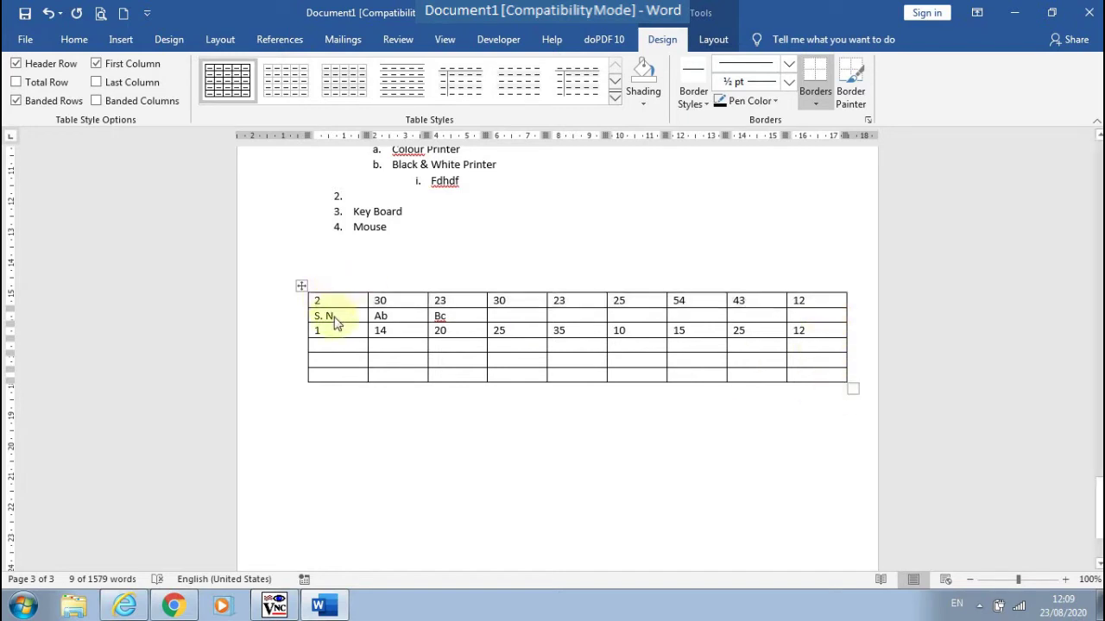
{"action": "key", "text": "alt+shift+Down"}
{"action": "key", "text": "alt+shift+Down"}
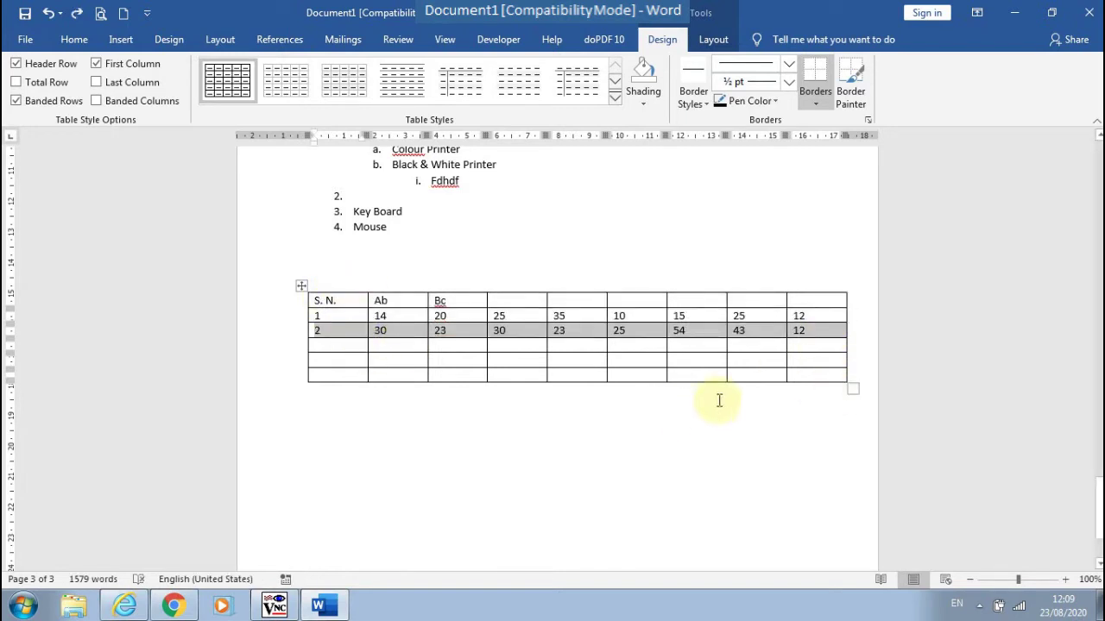
{"action": "left_click", "coordinate": [329, 329]}
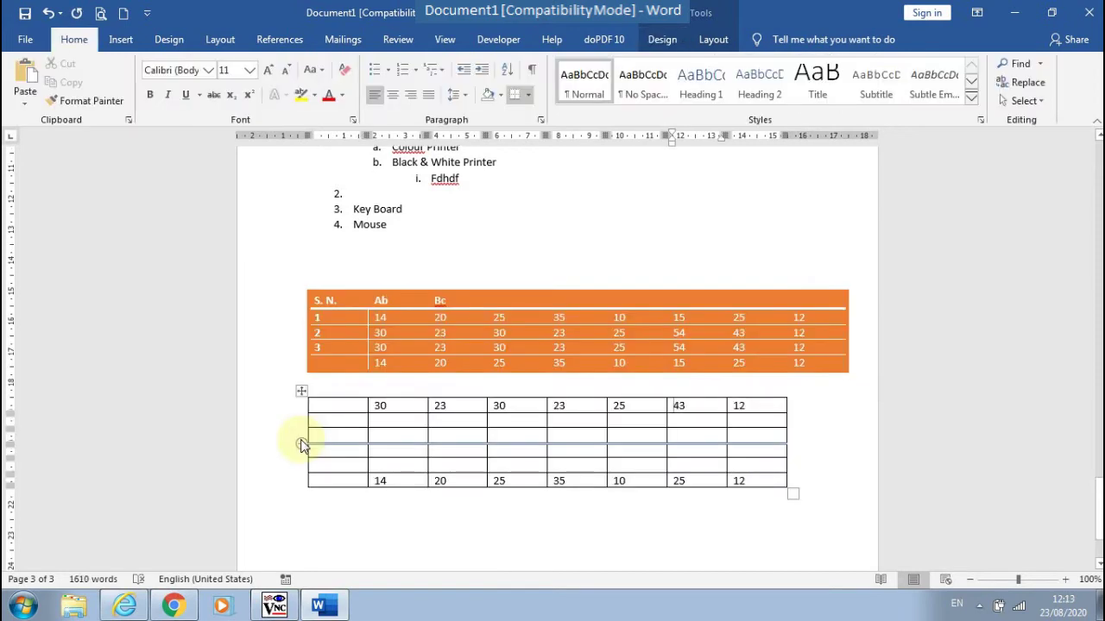
Step: Insert an empty row below the third row of the lower, unshaded table and select it
{"action": "left_click", "coordinate": [300, 444]}
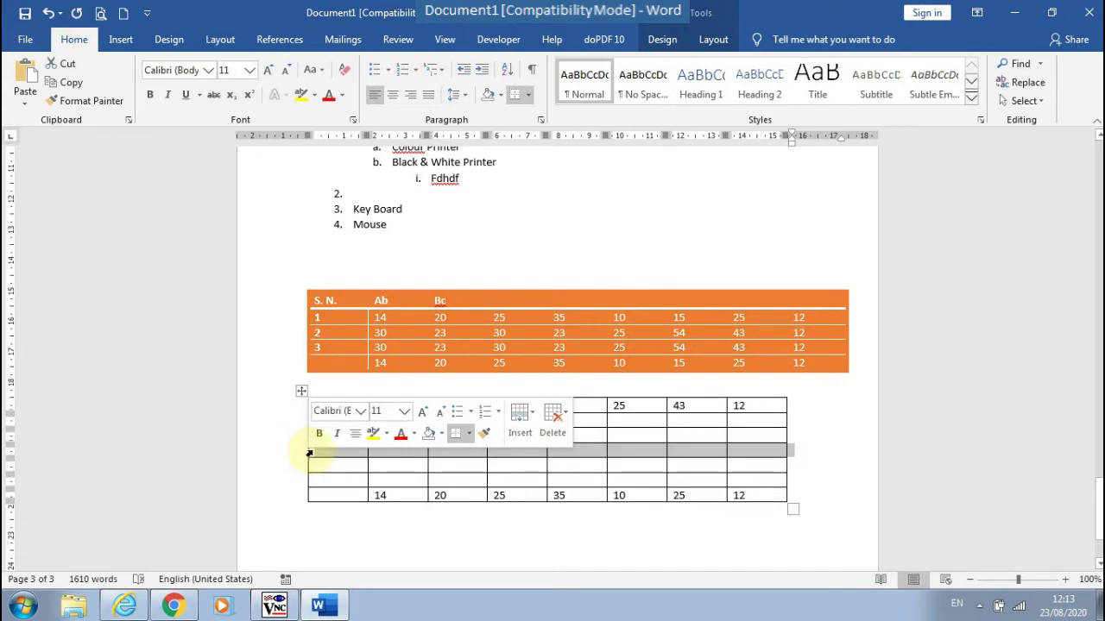
{"action": "left_click", "coordinate": [309, 451]}
{"action": "left_click", "coordinate": [309, 450]}
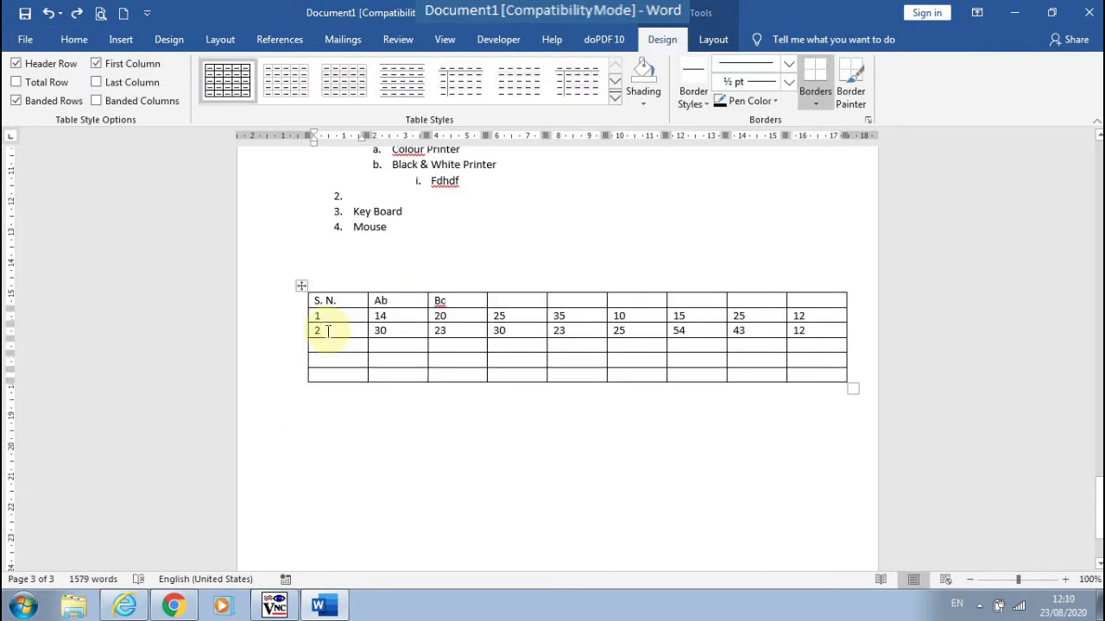
Step: Change the serial number in the table's third row to 3
{"action": "key", "text": "BackSpace"}
{"action": "type", "text": "3"}
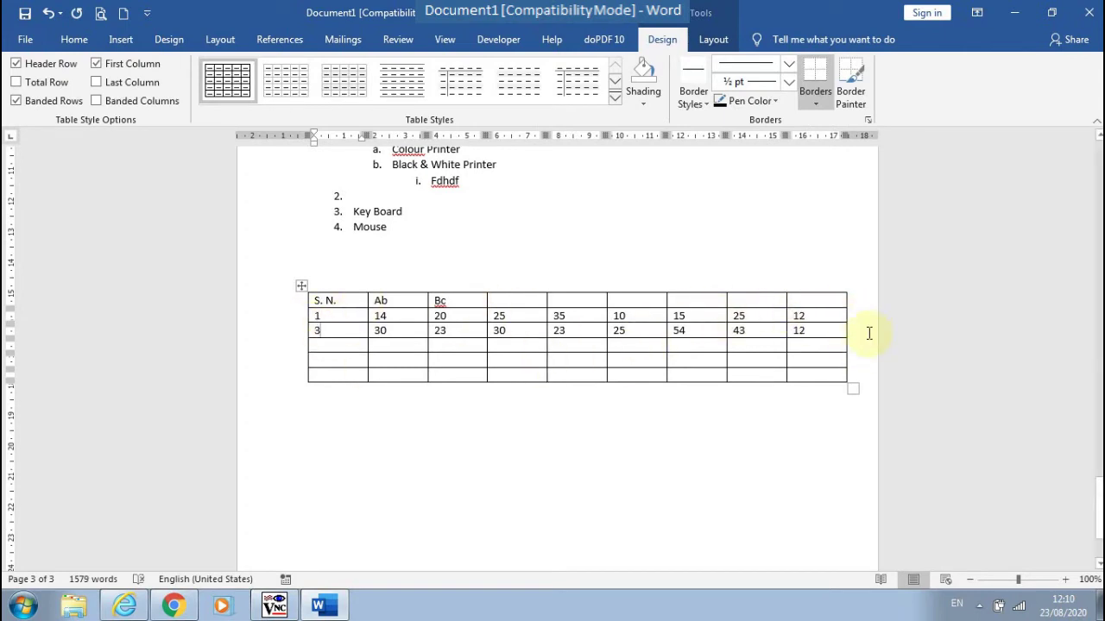
Step: Insert a row below the row numbered 1 and enter 2 as its serial number
{"action": "left_click", "coordinate": [850, 315]}
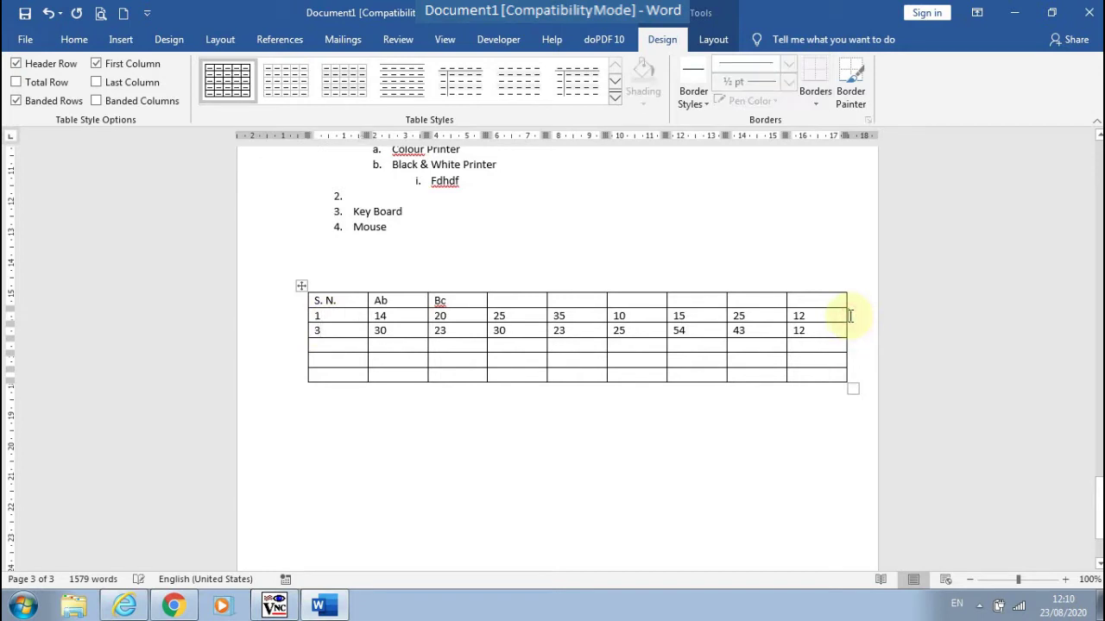
{"action": "key", "text": "Return"}
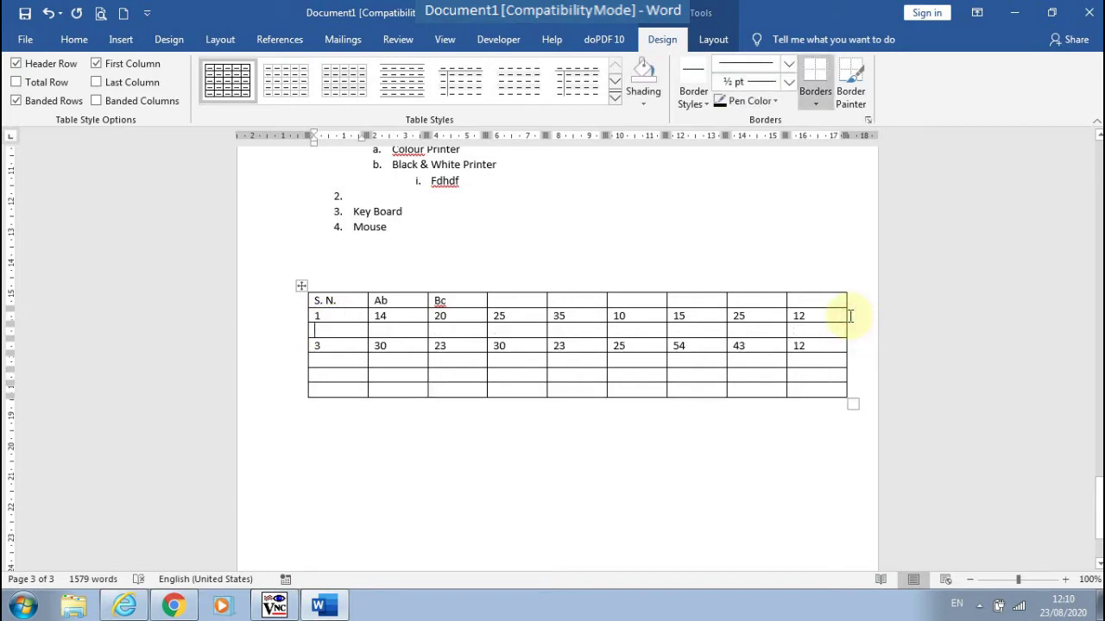
{"action": "type", "text": "2"}
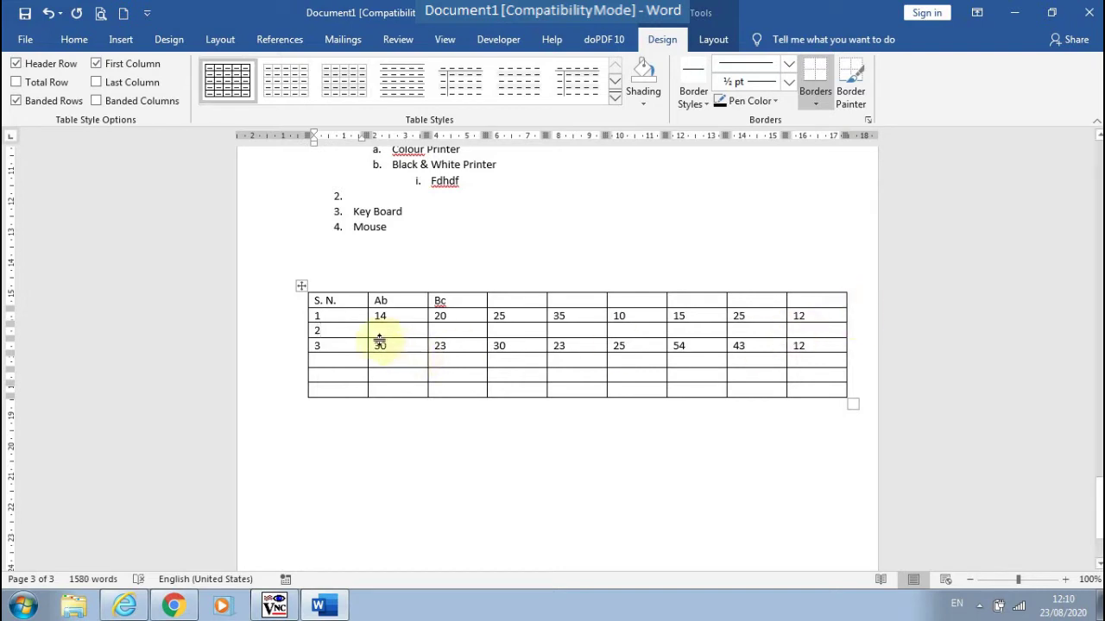
Step: Copy the number values of row 3 into the empty cells of row 2
{"action": "left_click_drag", "start_coordinate": [369, 347], "coordinate": [820, 351]}
{"action": "key", "text": "ctrl+c"}
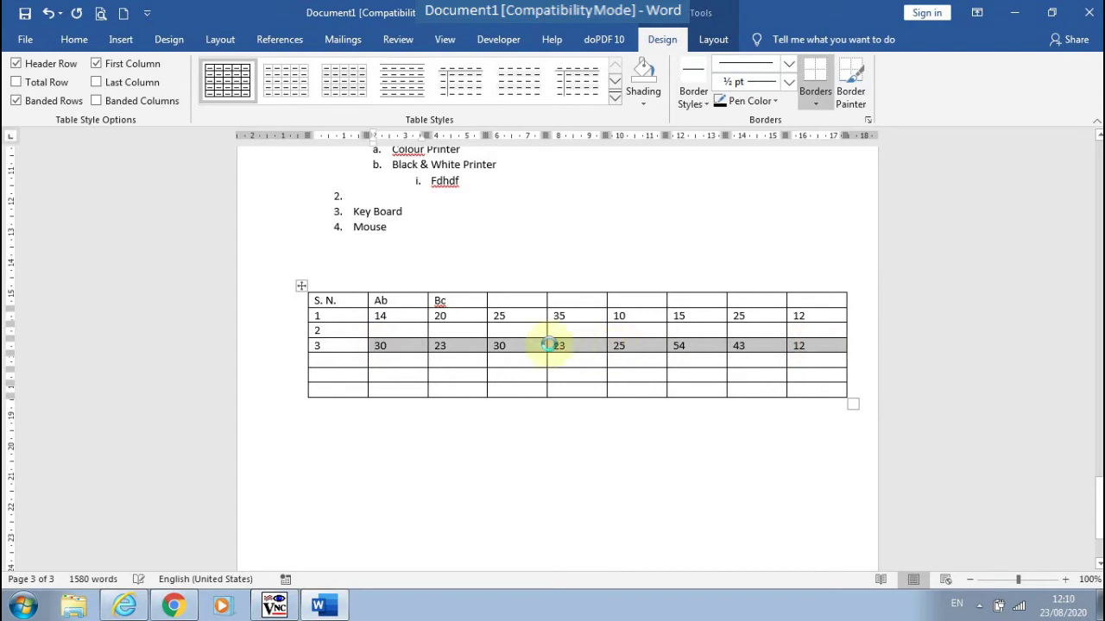
{"action": "left_click", "coordinate": [405, 330]}
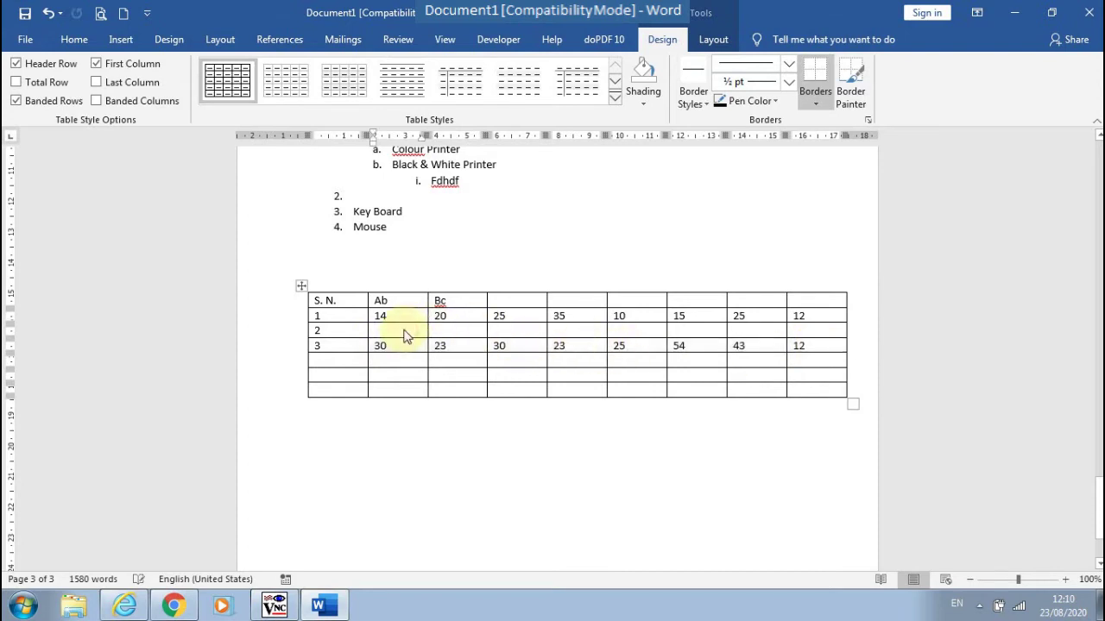
{"action": "key", "text": "ctrl+v"}
{"action": "left_click", "coordinate": [498, 362]}
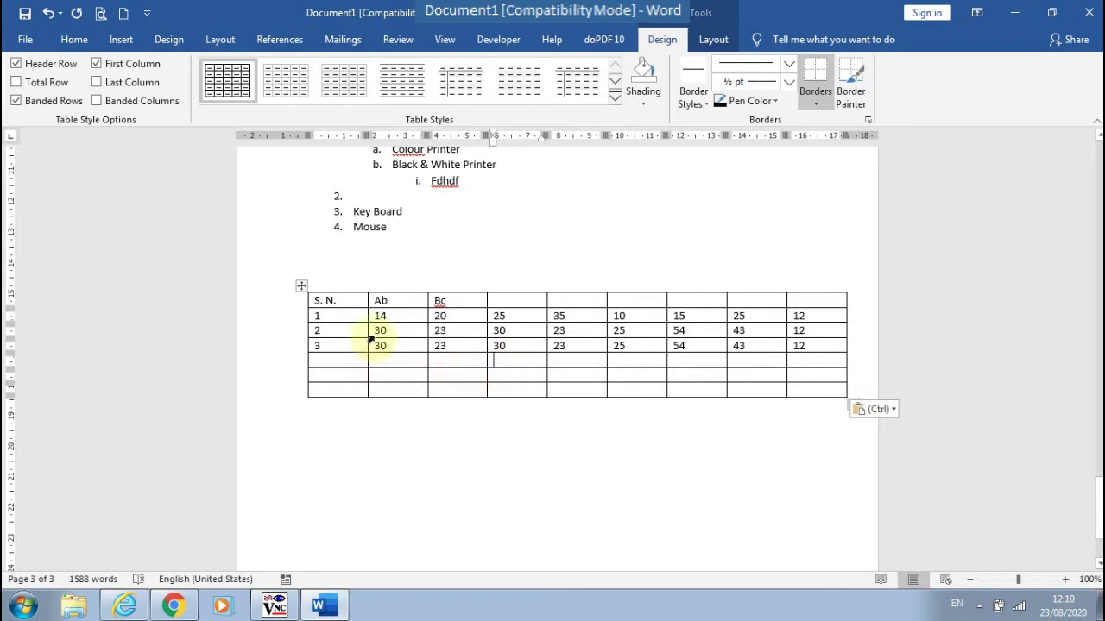
Step: Copy the number values of row 1 into the first empty row below row 3 and into the table's last row
{"action": "left_click_drag", "start_coordinate": [377, 315], "coordinate": [807, 317]}
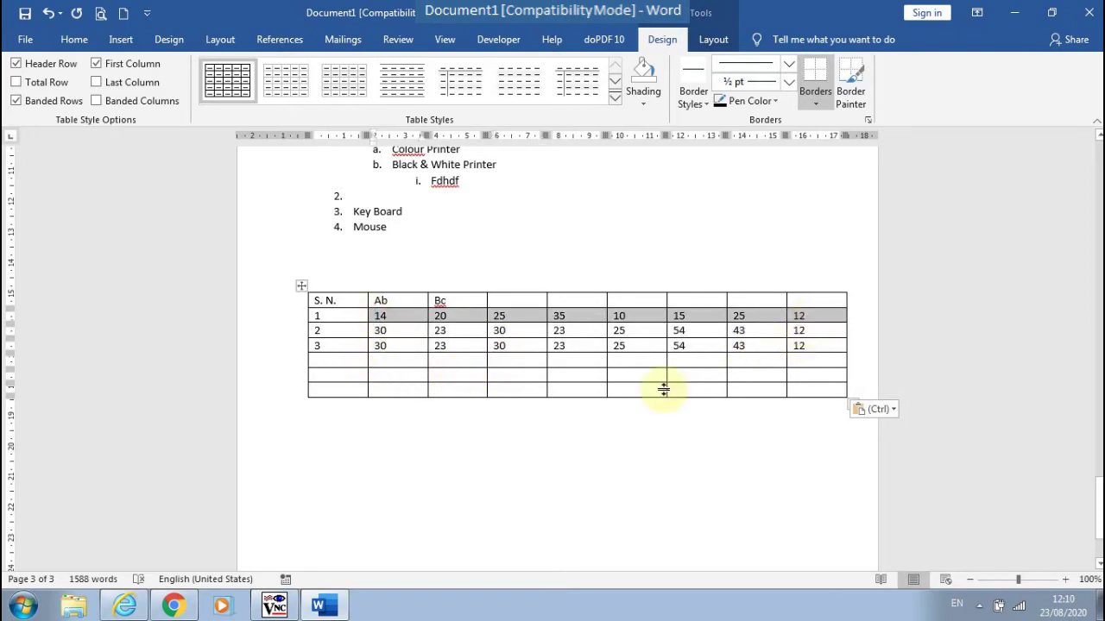
{"action": "key", "text": "ctrl+c"}
{"action": "left_click", "coordinate": [395, 360]}
{"action": "key", "text": "ctrl+v"}
{"action": "key", "text": "ctrl+v"}
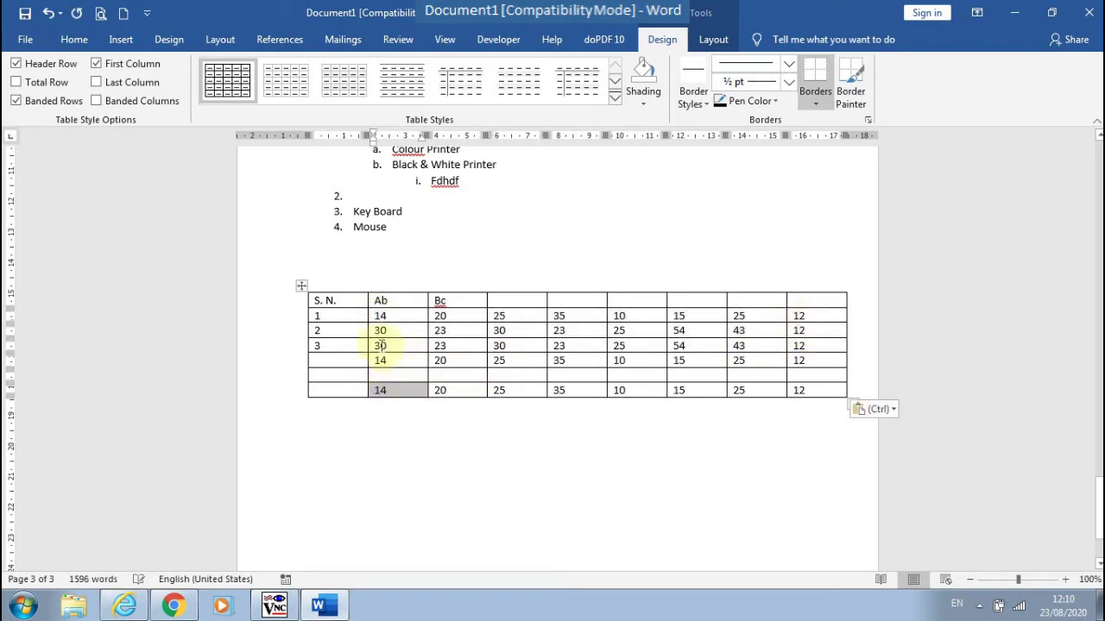
Step: Copy the number values of row 3 into the remaining empty row above the table's last row
{"action": "left_click_drag", "start_coordinate": [377, 345], "coordinate": [798, 345]}
{"action": "key", "text": "ctrl+c"}
{"action": "left_click", "coordinate": [422, 375]}
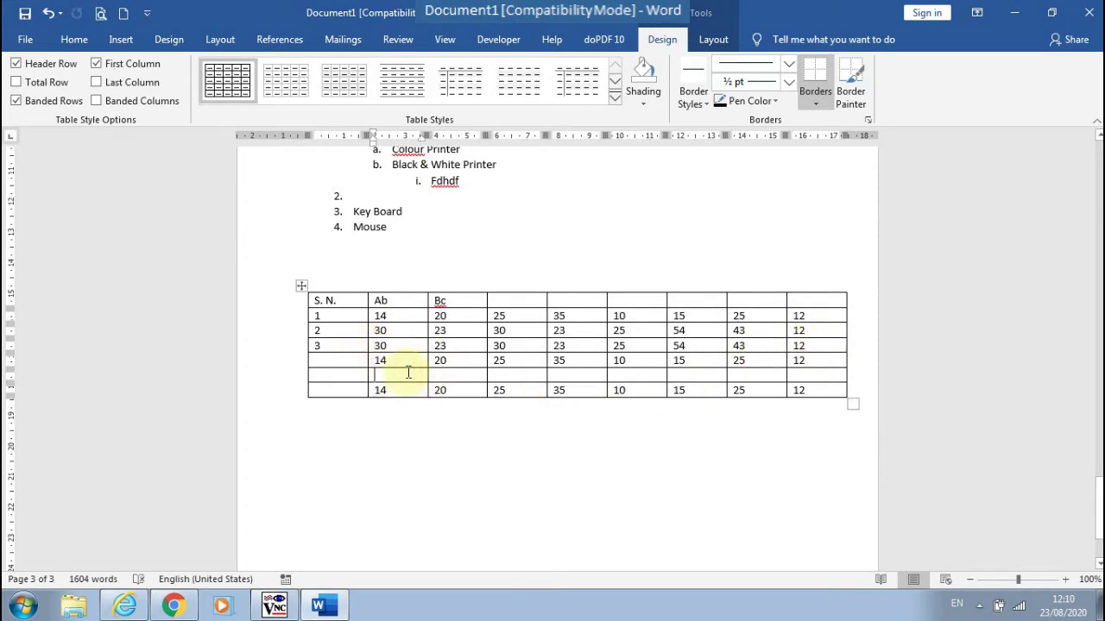
{"action": "key", "text": "ctrl+v"}
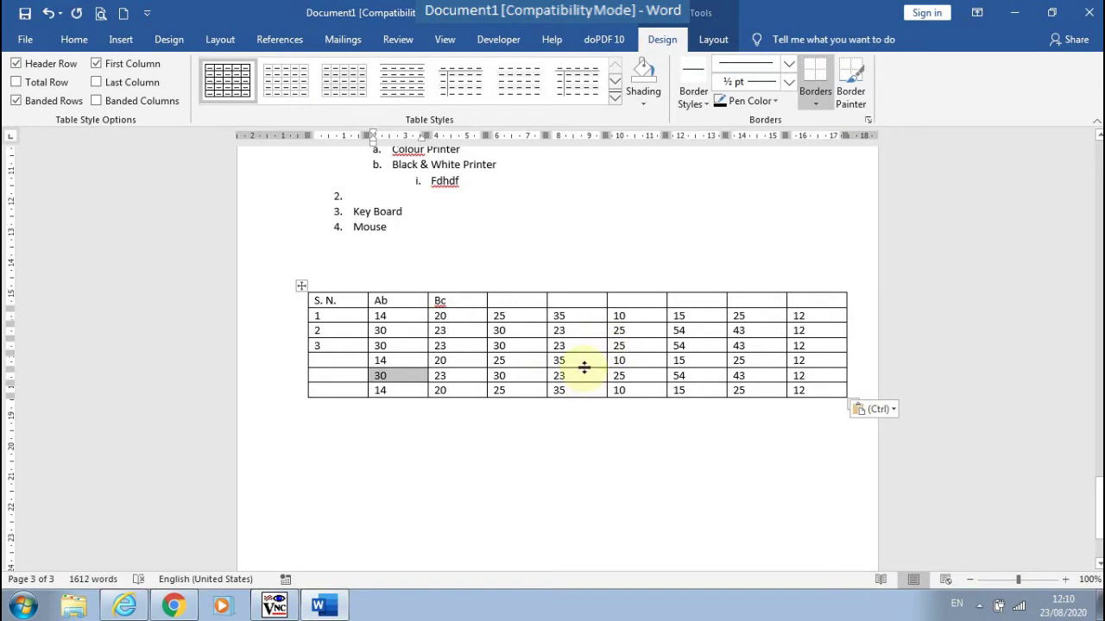
Step: Try splitting the table with its three unnumbered rows selected, and undo the split
{"action": "left_click", "coordinate": [337, 360]}
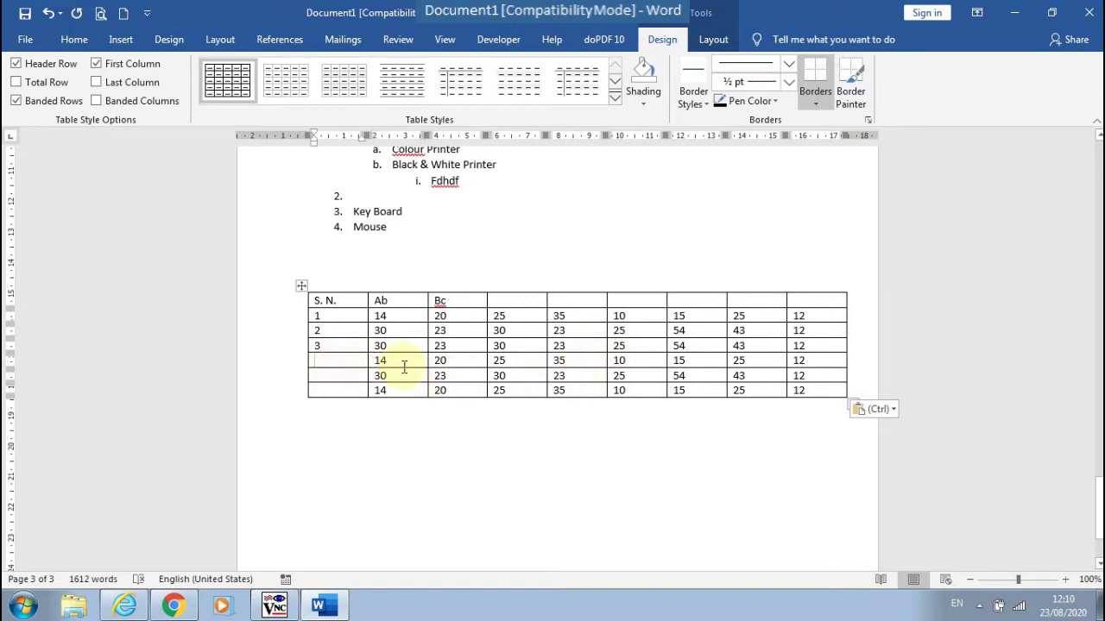
{"action": "left_click_drag", "start_coordinate": [342, 359], "coordinate": [820, 401]}
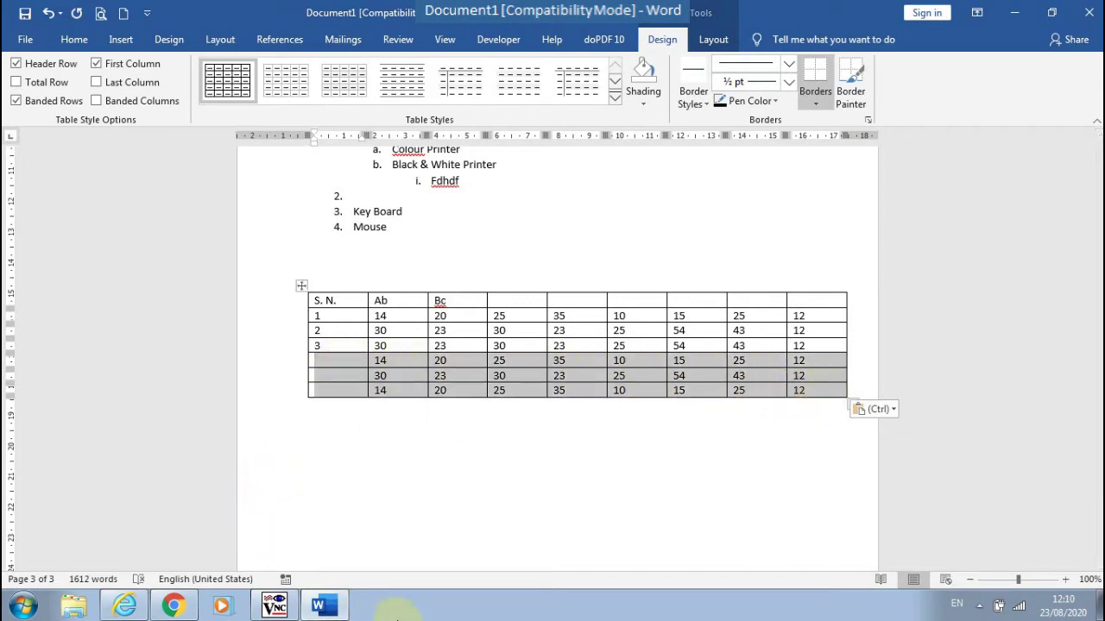
{"action": "key", "text": "ctrl+shift+Return"}
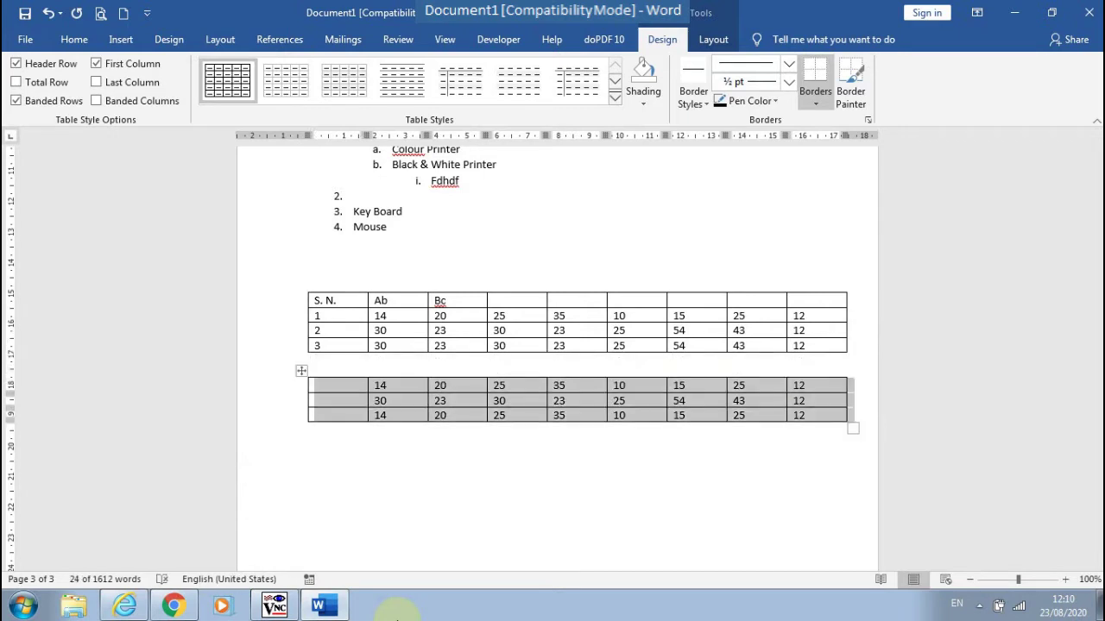
{"action": "key", "text": "ctrl+z"}
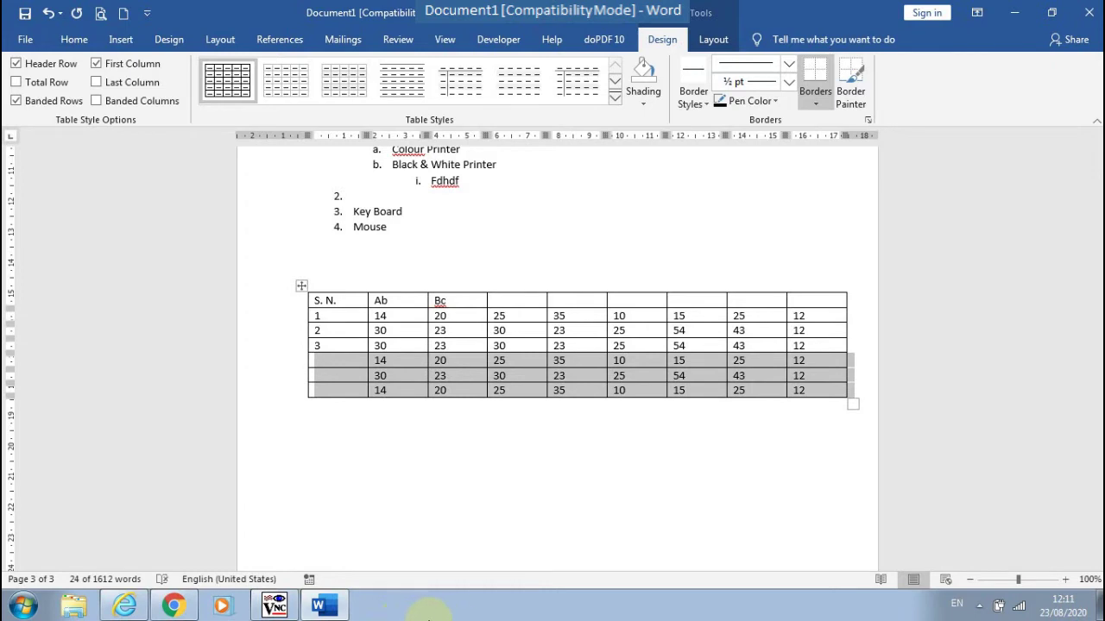
Step: Split the table above its first unnumbered row, and move the lower part's first row back up into the upper table
{"action": "left_click", "coordinate": [344, 359]}
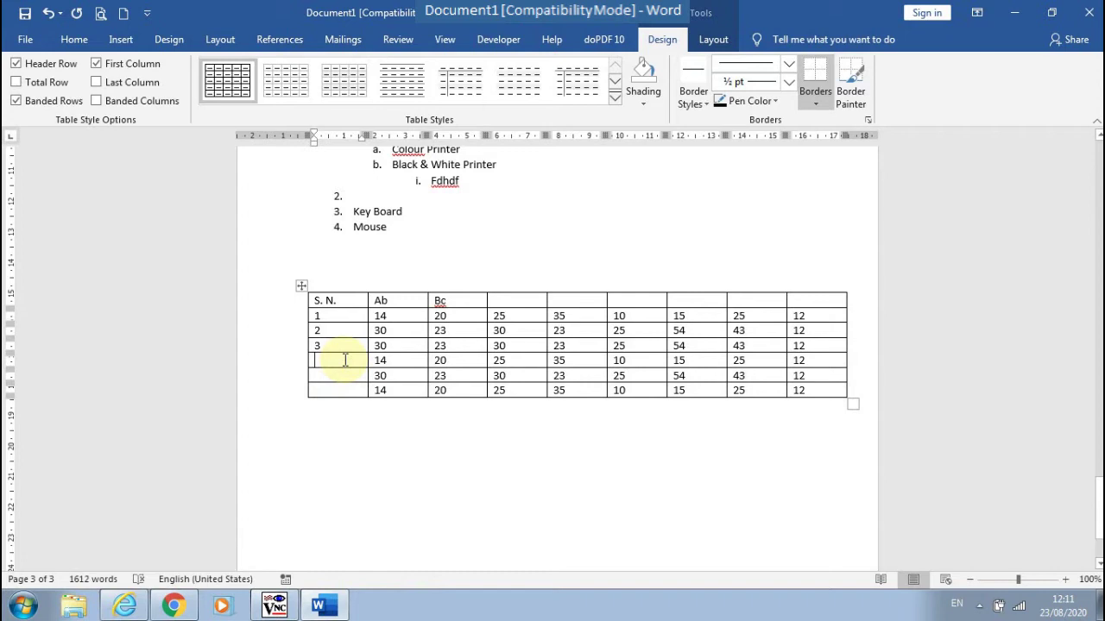
{"action": "key", "text": "ctrl+shift+Return"}
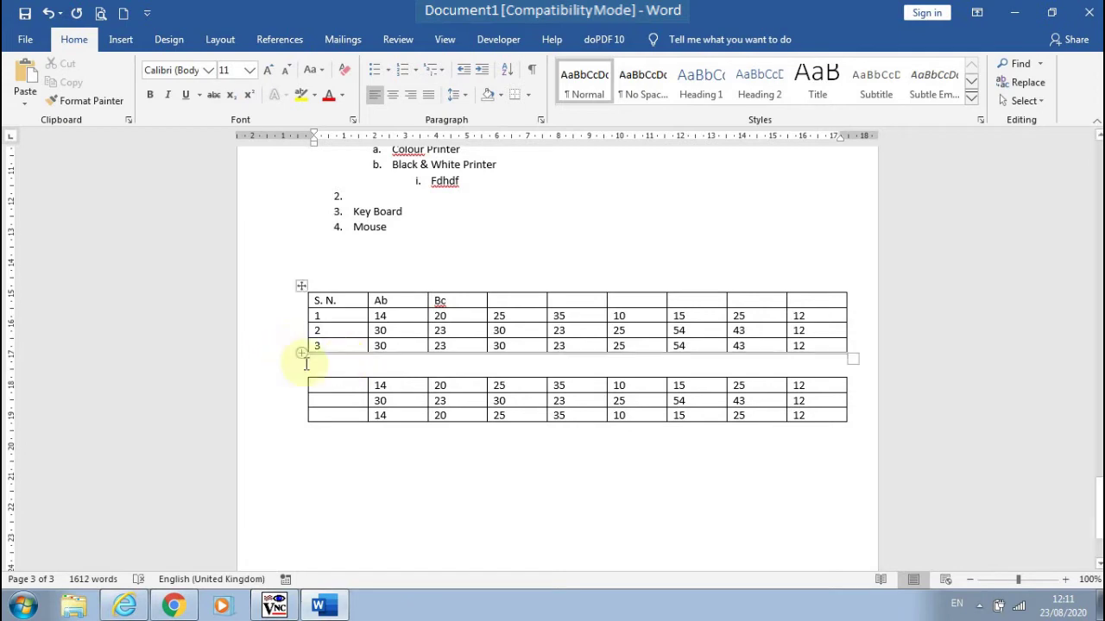
{"action": "left_click", "coordinate": [320, 386]}
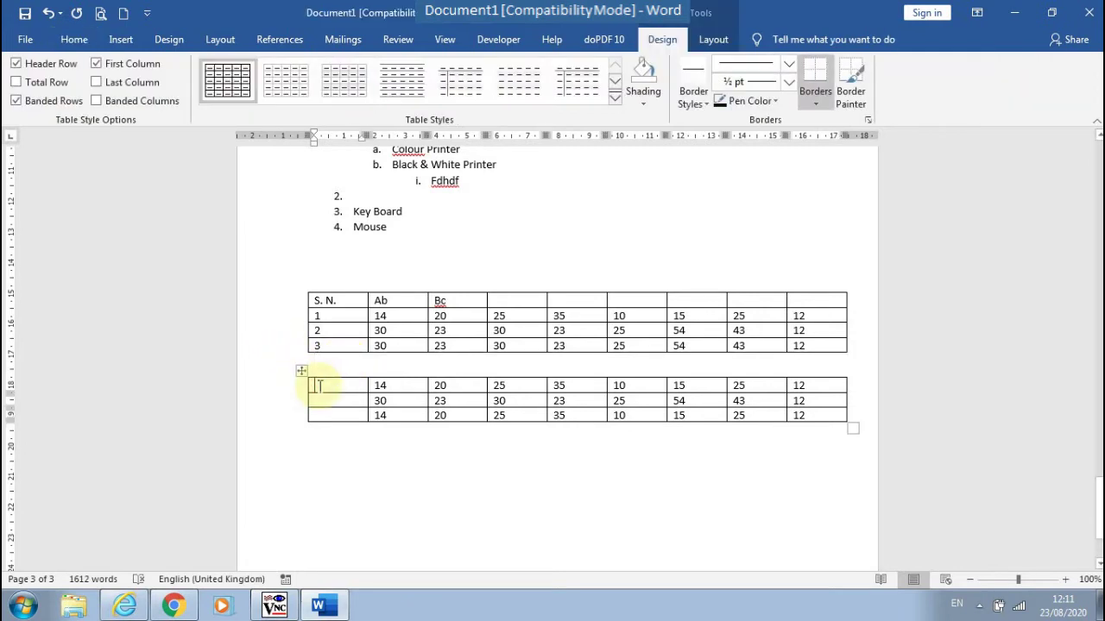
{"action": "mouse_move", "coordinate": [316, 388]}
{"action": "left_mouse_down"}
{"action": "mouse_move", "coordinate": [648, 402]}
{"action": "mouse_move", "coordinate": [834, 390]}
{"action": "left_mouse_up"}
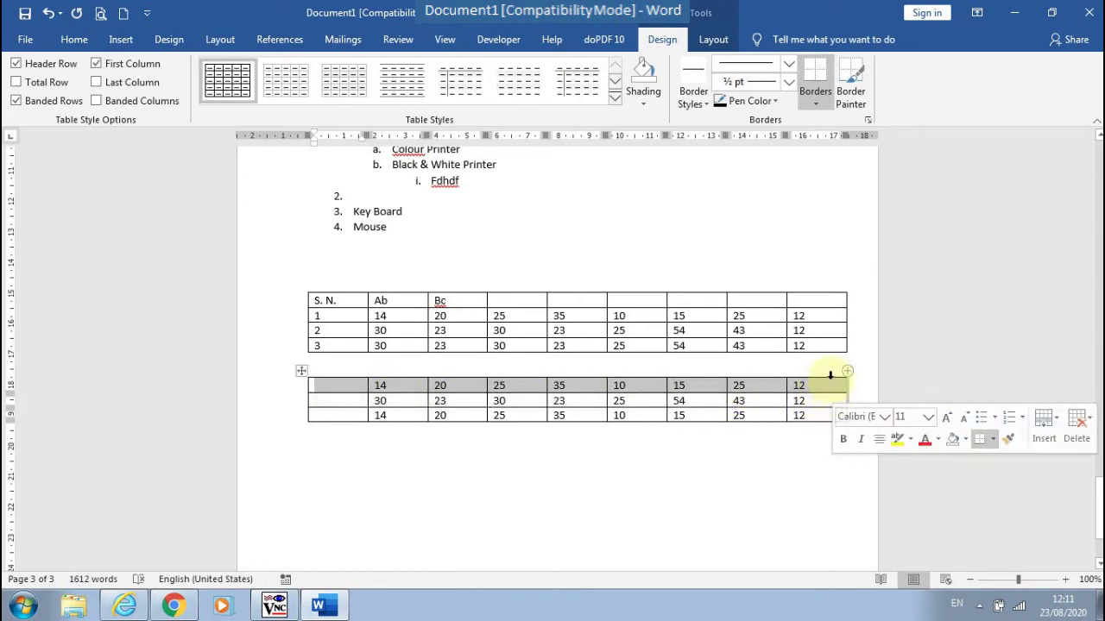
{"action": "key", "text": "alt+shift+Up"}
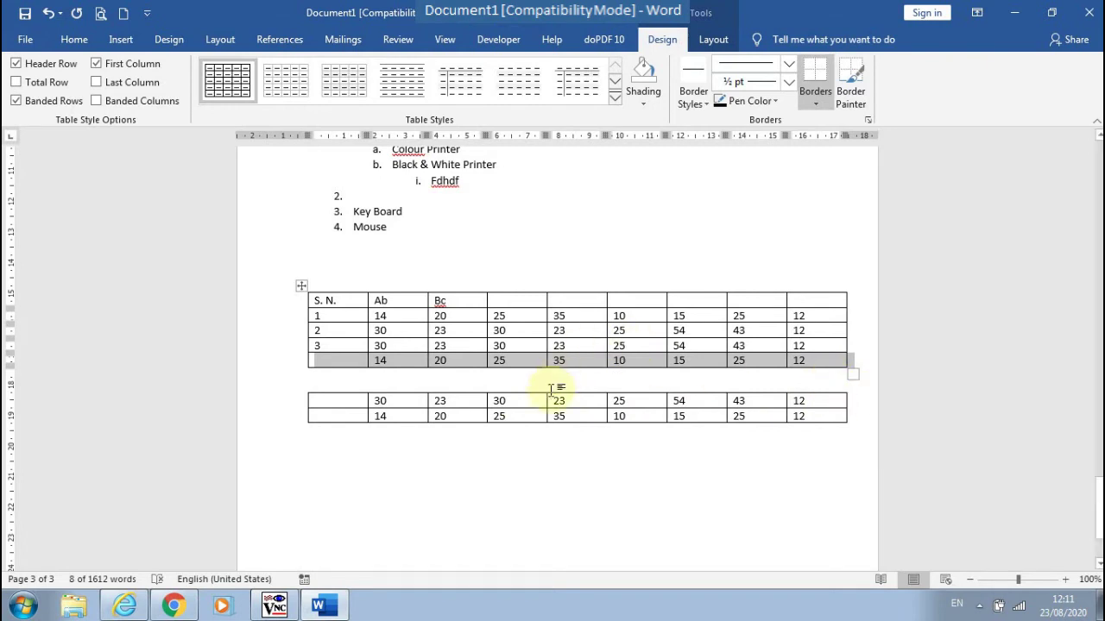
Step: Apply the grid table style with a black header and grey banded rows to the upper table
{"action": "scroll", "coordinate": [486, 370], "scroll_direction": "down", "scroll_amount": 3}
{"action": "scroll", "coordinate": [388, 375], "scroll_direction": "up", "scroll_amount": 3}
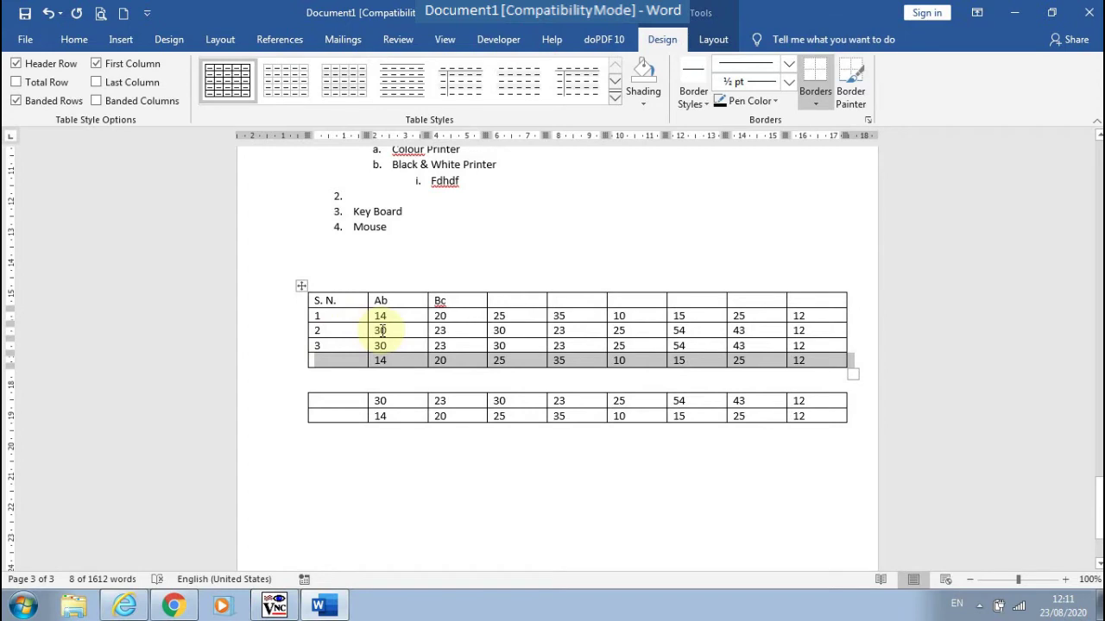
{"action": "left_click_drag", "start_coordinate": [322, 296], "coordinate": [833, 353]}
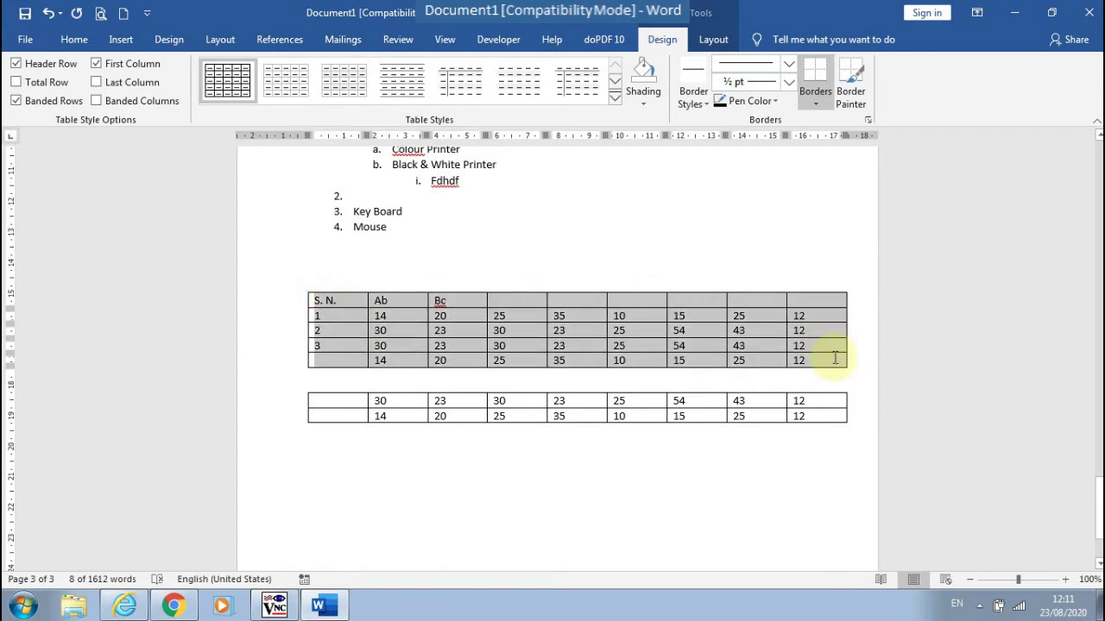
{"action": "left_click", "coordinate": [616, 99]}
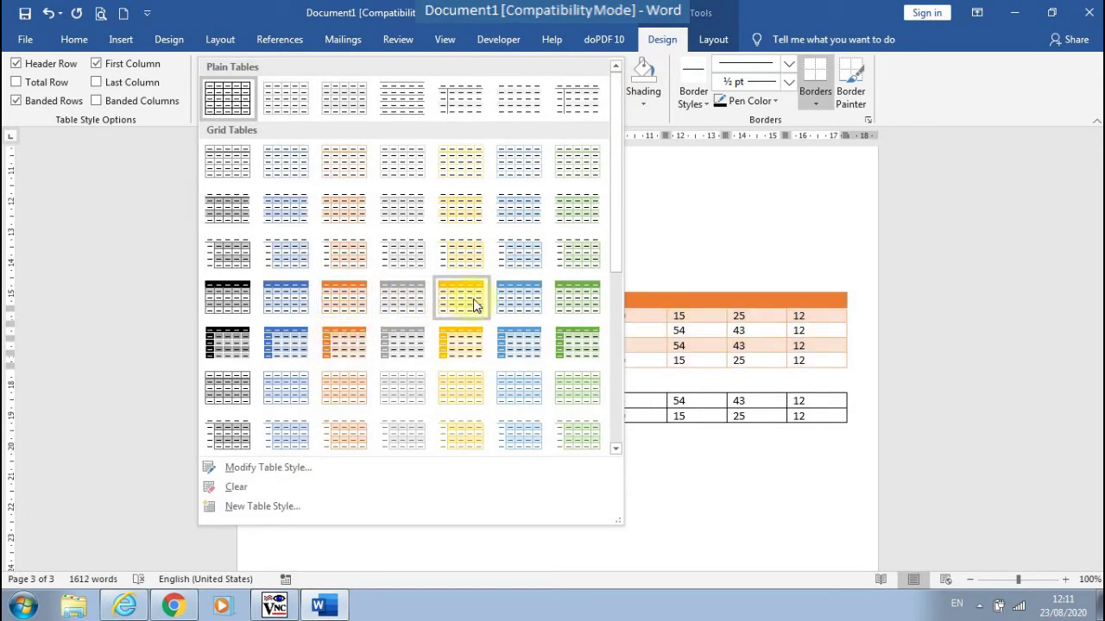
{"action": "left_click", "coordinate": [226, 302]}
{"action": "left_click", "coordinate": [630, 461]}
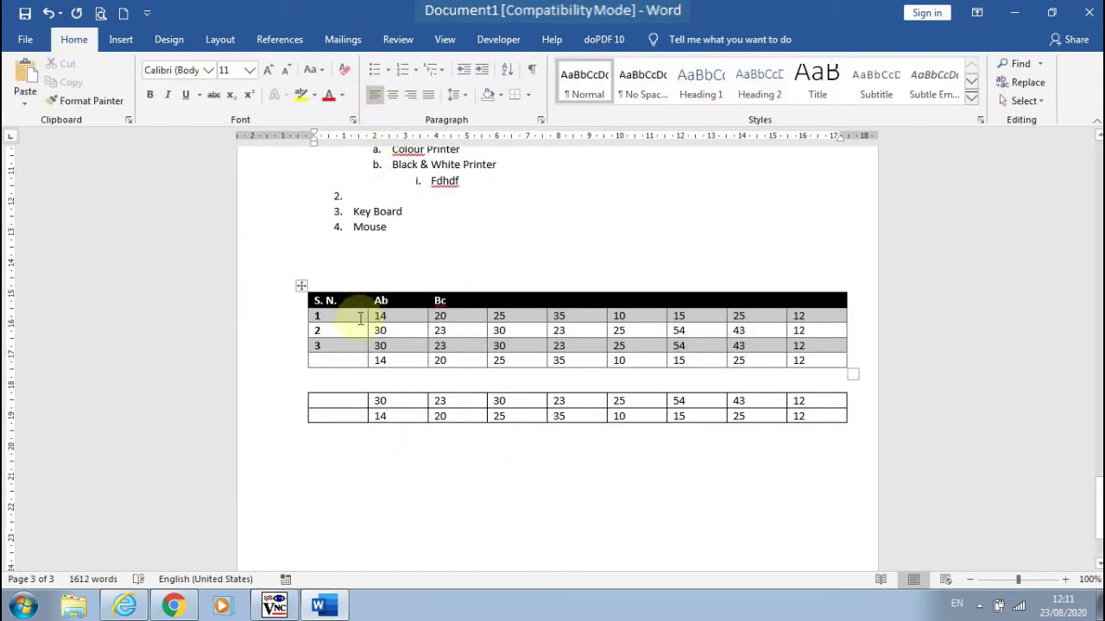
Step: Apply the solid orange list table style to the upper table
{"action": "left_click", "coordinate": [440, 300]}
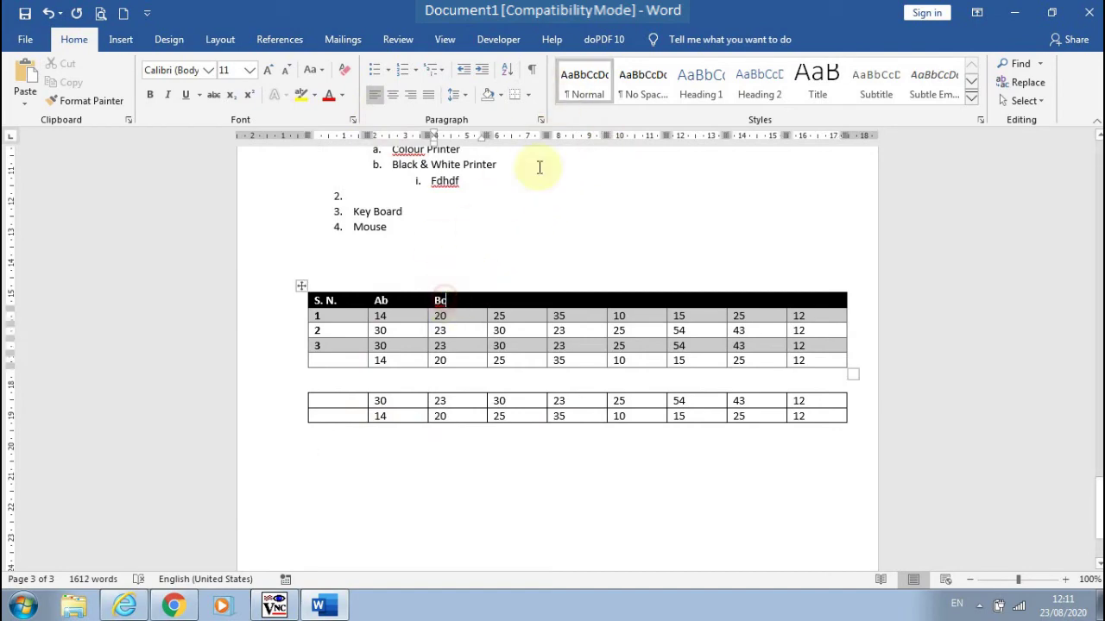
{"action": "left_click", "coordinate": [616, 102]}
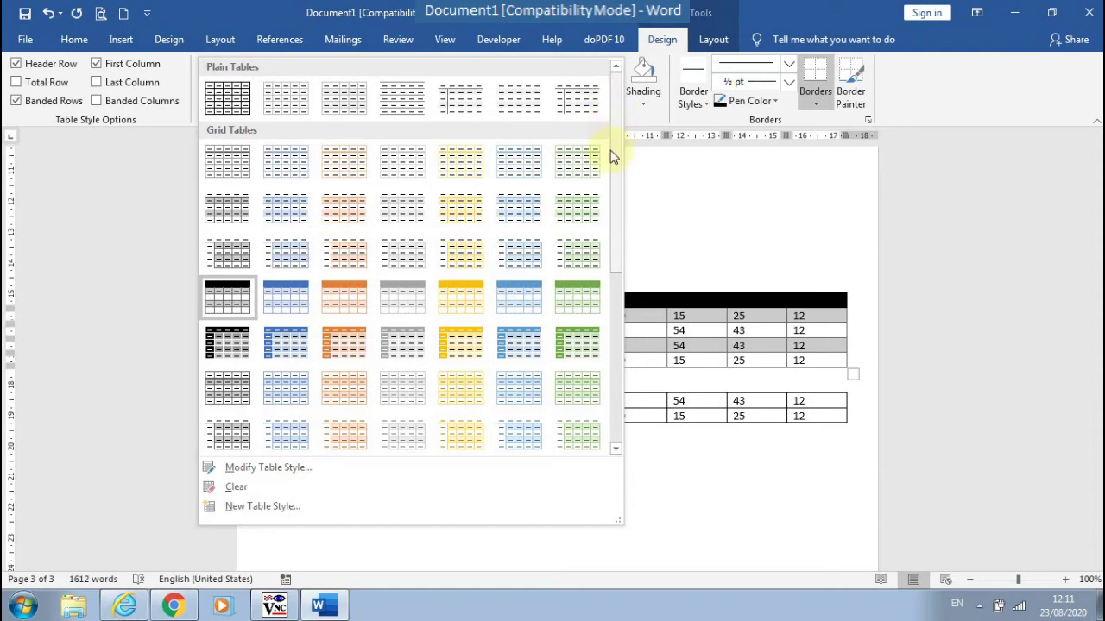
{"action": "left_click_drag", "start_coordinate": [609, 152], "coordinate": [588, 338]}
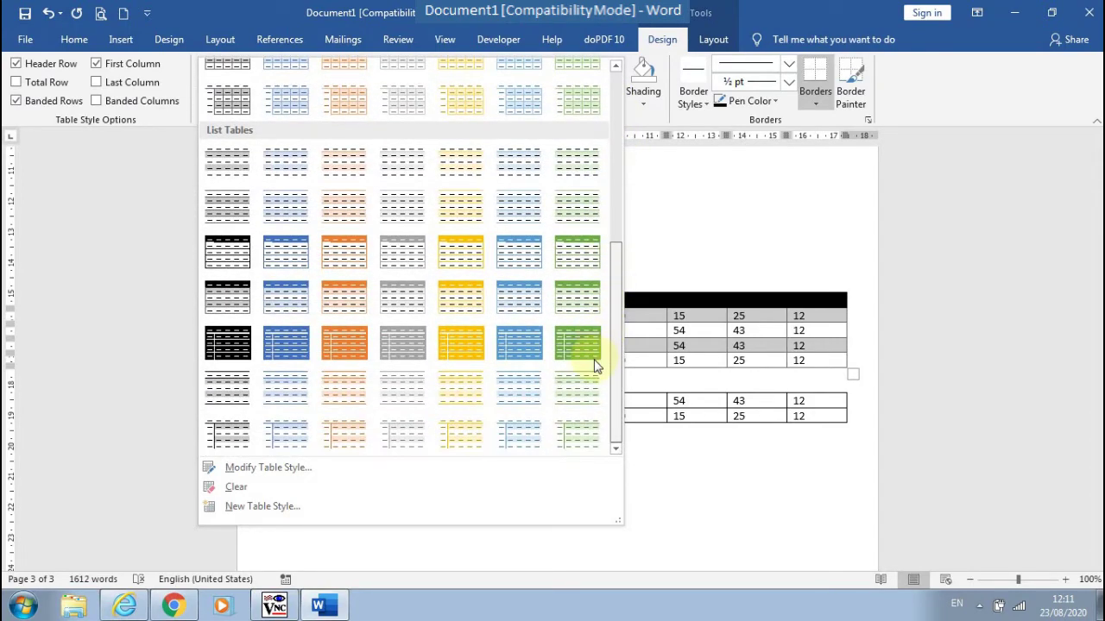
{"action": "left_click", "coordinate": [342, 356]}
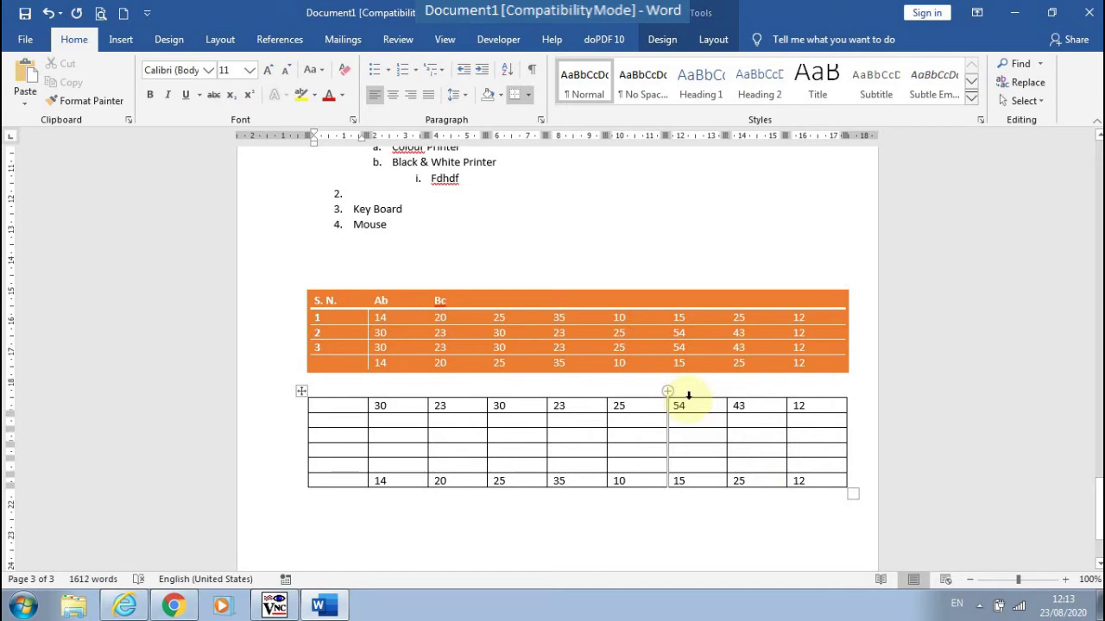
Step: Delete the column containing 54 and 15 from the lower table
{"action": "left_click", "coordinate": [688, 396]}
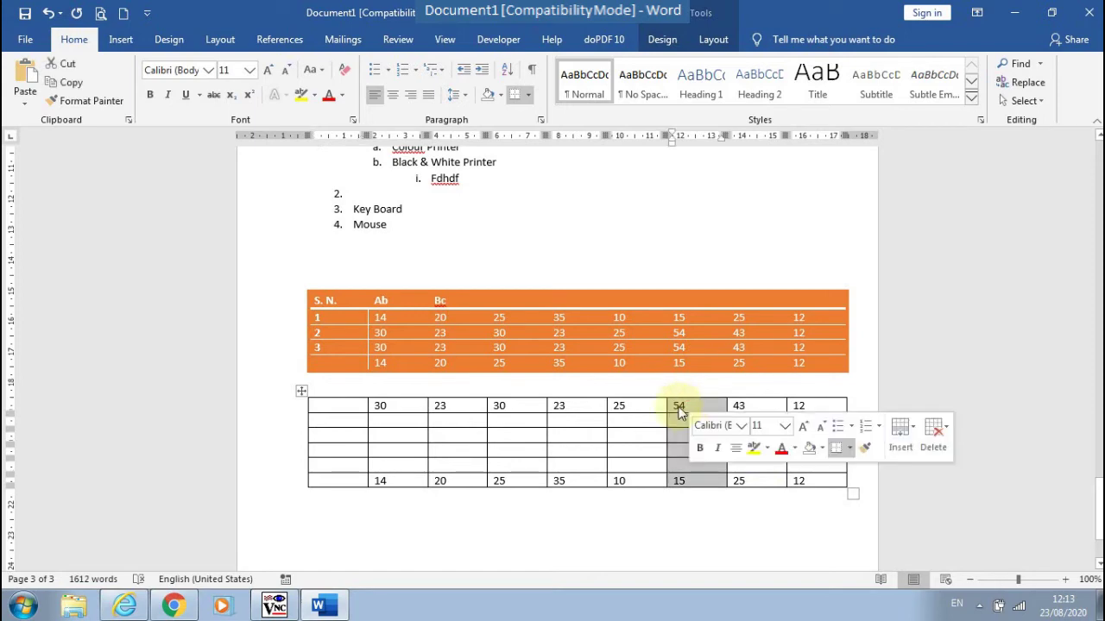
{"action": "right_click", "coordinate": [686, 401]}
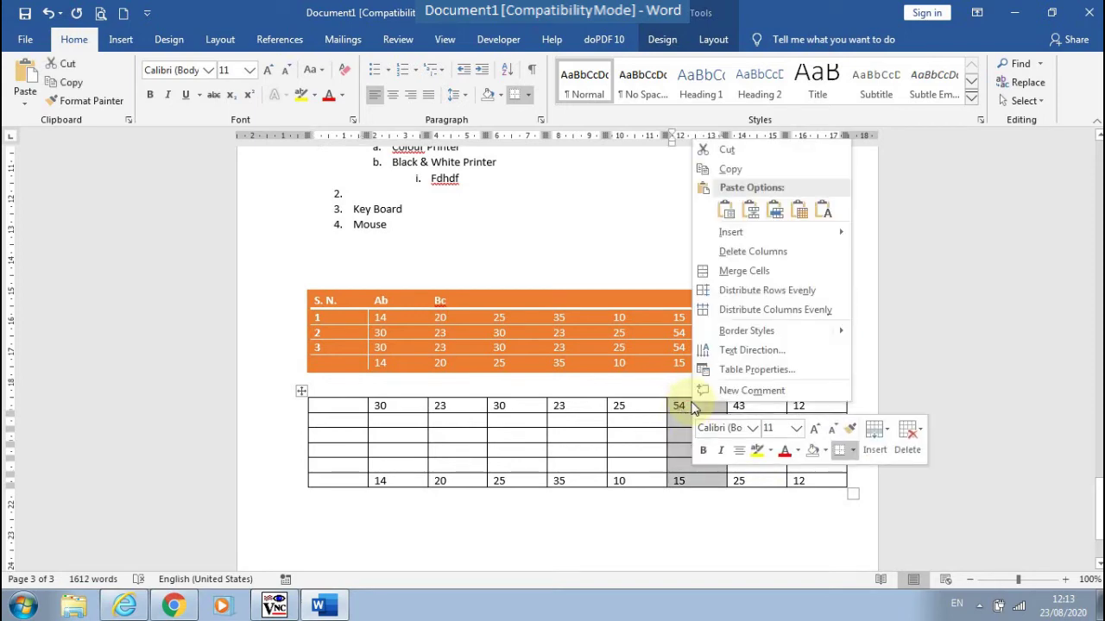
{"action": "left_click", "coordinate": [729, 251]}
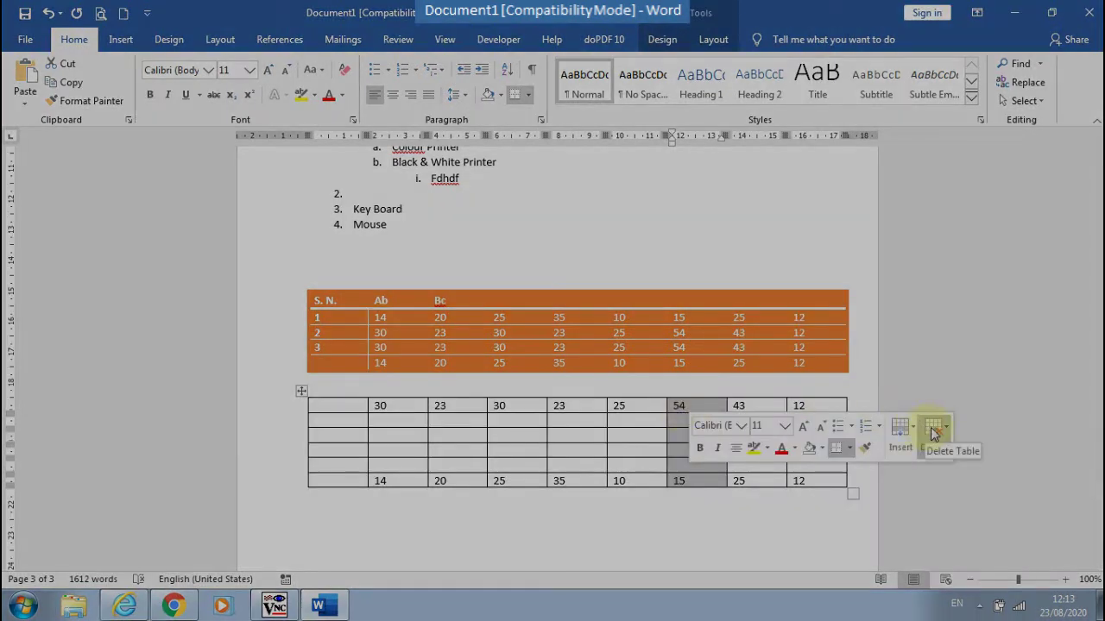
{"action": "left_click", "coordinate": [933, 434]}
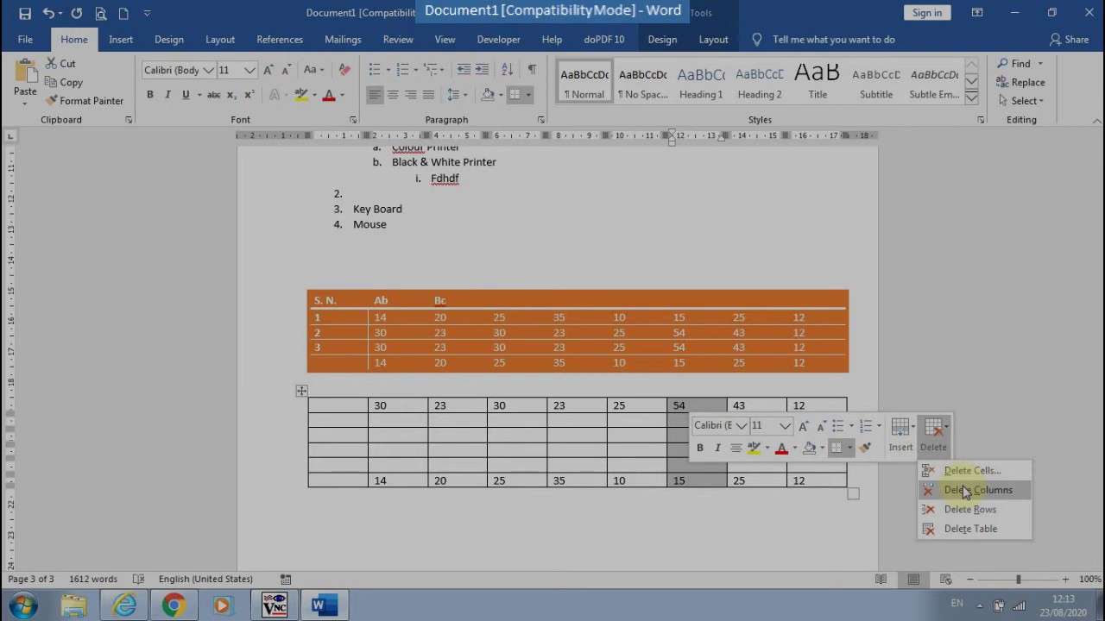
{"action": "left_click", "coordinate": [933, 385]}
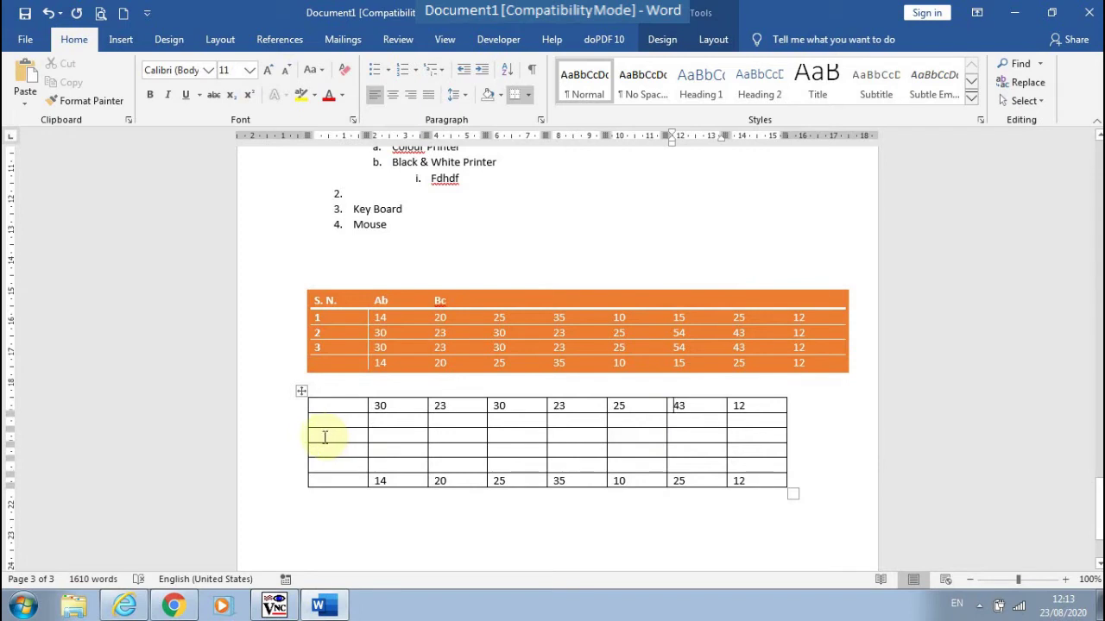
Step: Insert a blank row among the lower table's empty middle rows, and delete two adjacent blank rows there
{"action": "mouse_move", "coordinate": [309, 434]}
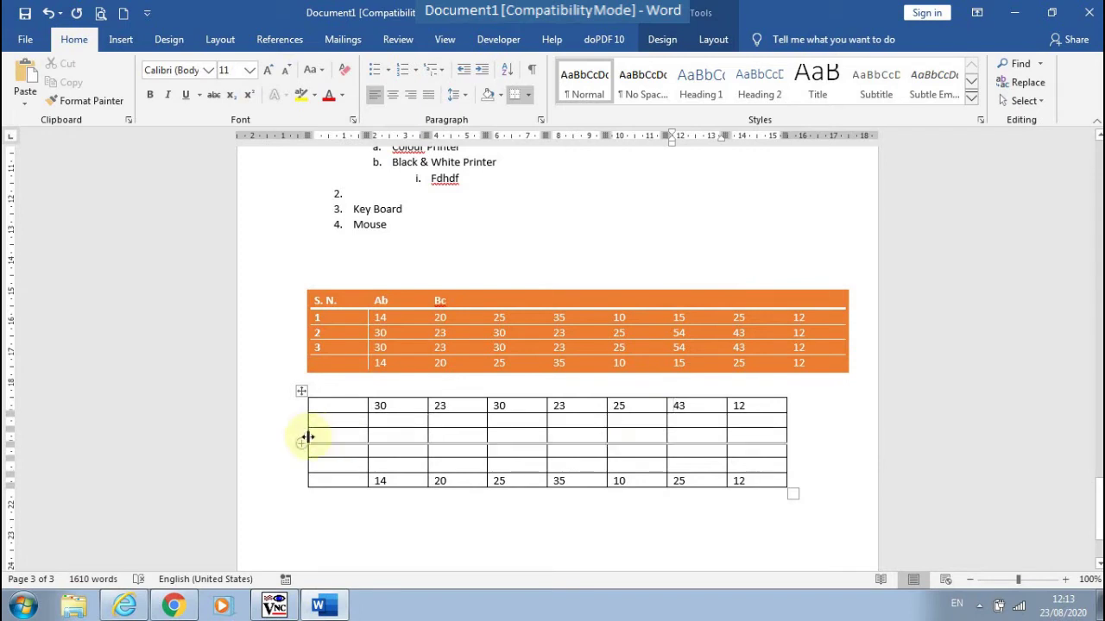
{"action": "left_click_drag", "start_coordinate": [304, 442], "coordinate": [773, 466]}
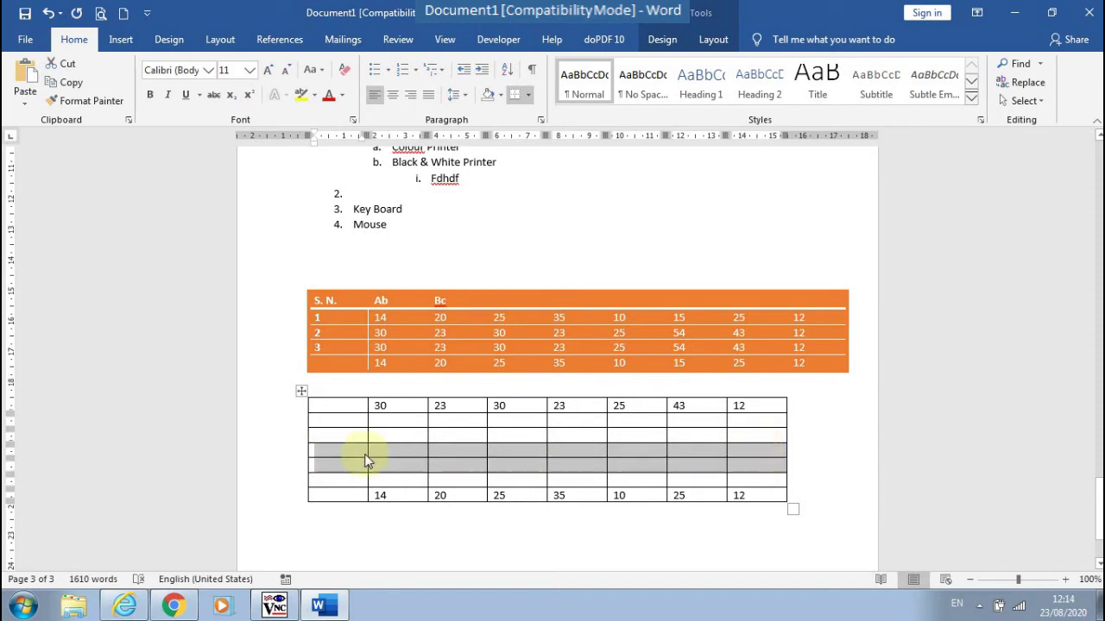
{"action": "right_click", "coordinate": [621, 453]}
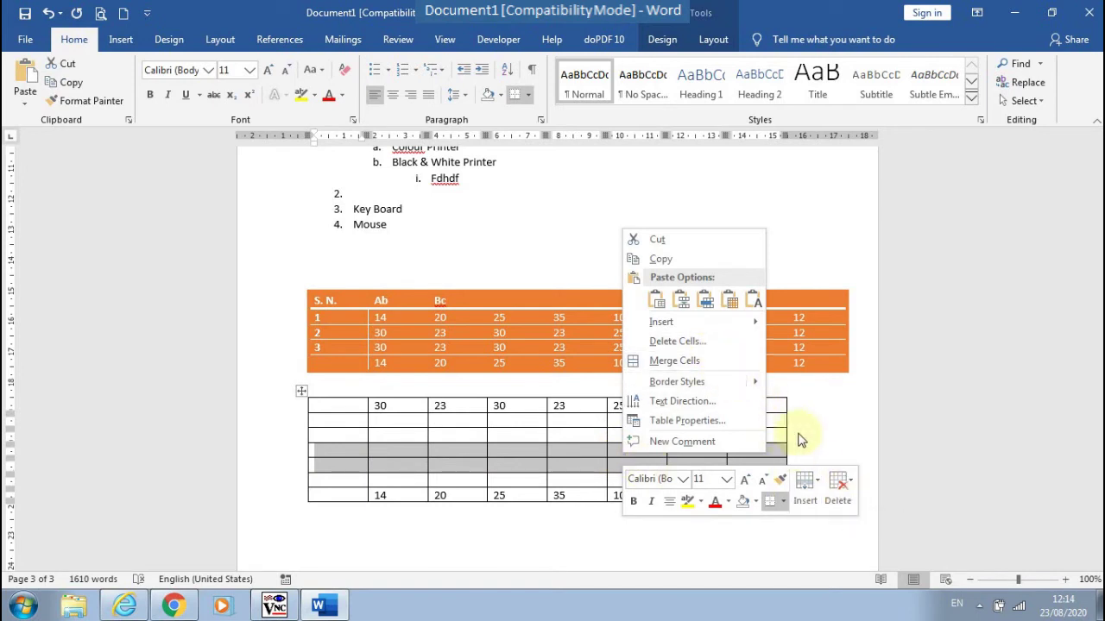
{"action": "left_click", "coordinate": [844, 483]}
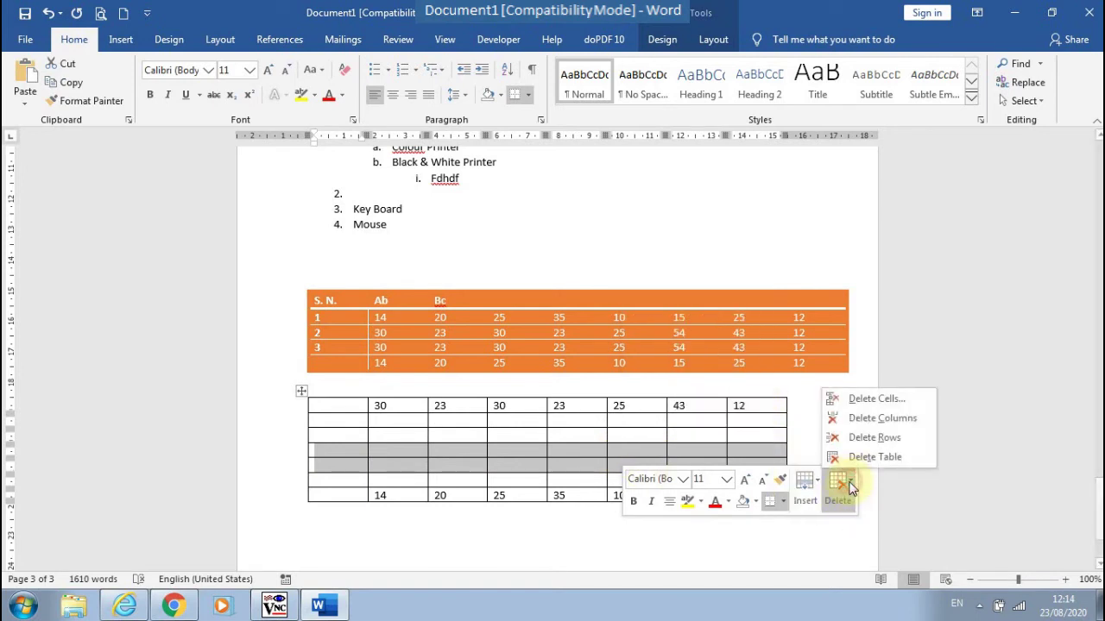
{"action": "left_click", "coordinate": [860, 440]}
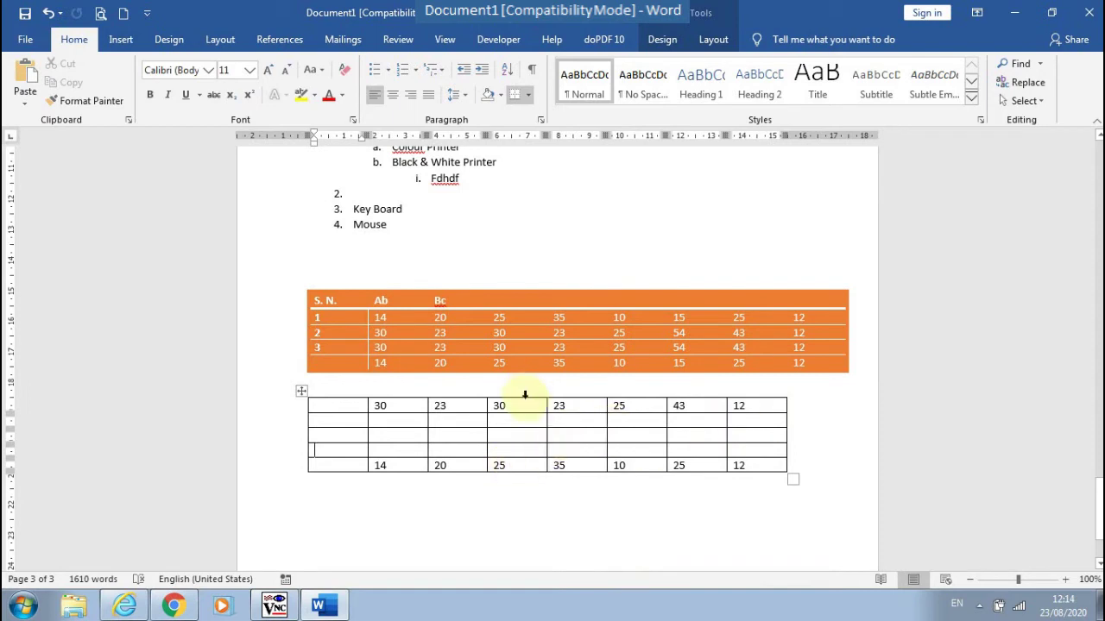
Step: Delete the lower table's column containing 30 and 25
{"action": "left_click", "coordinate": [520, 402]}
{"action": "left_click", "coordinate": [521, 395]}
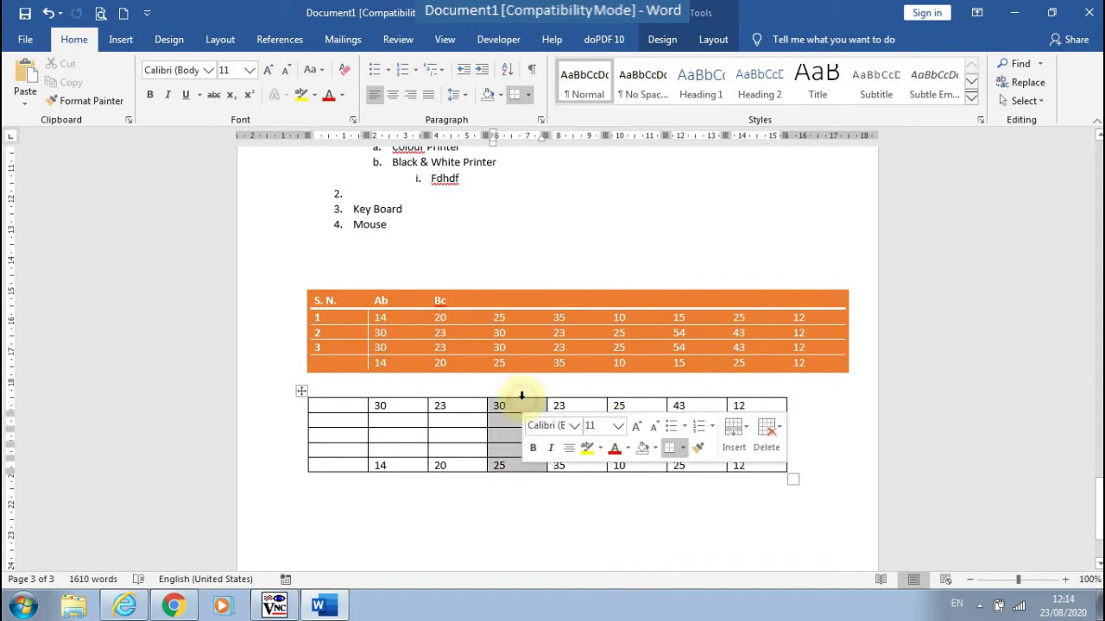
{"action": "left_click", "coordinate": [768, 433]}
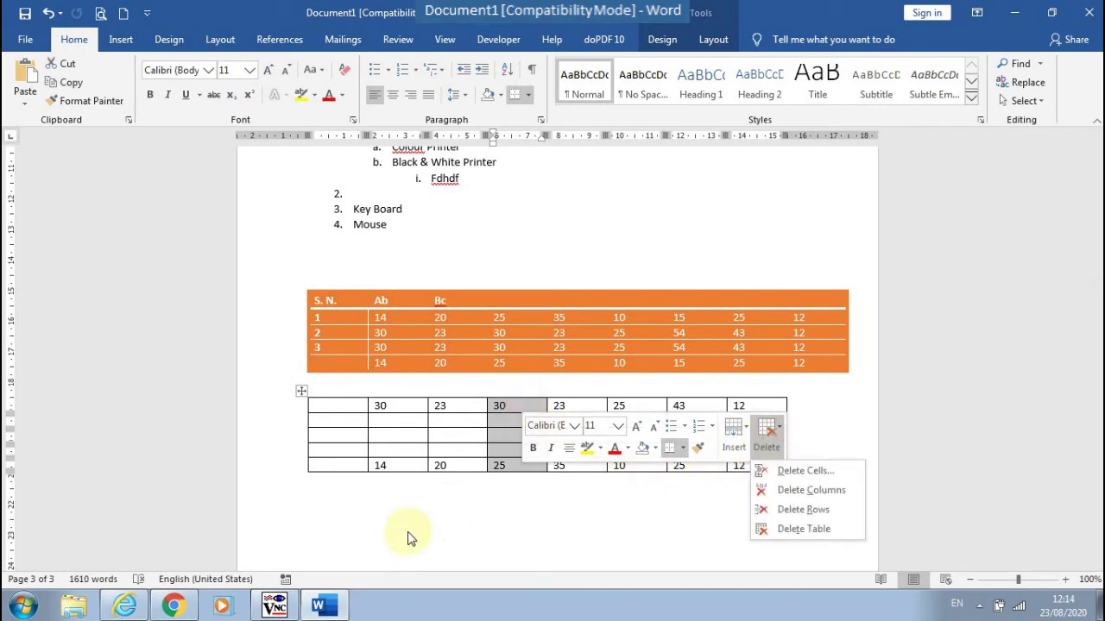
{"action": "left_click", "coordinate": [785, 490]}
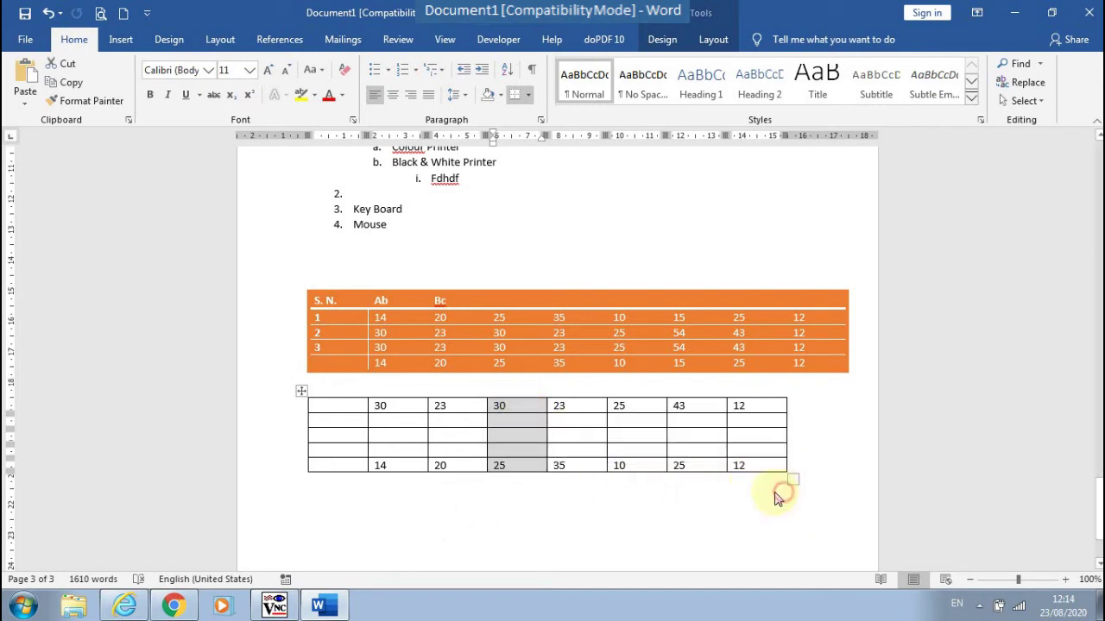
{"action": "left_click", "coordinate": [494, 511]}
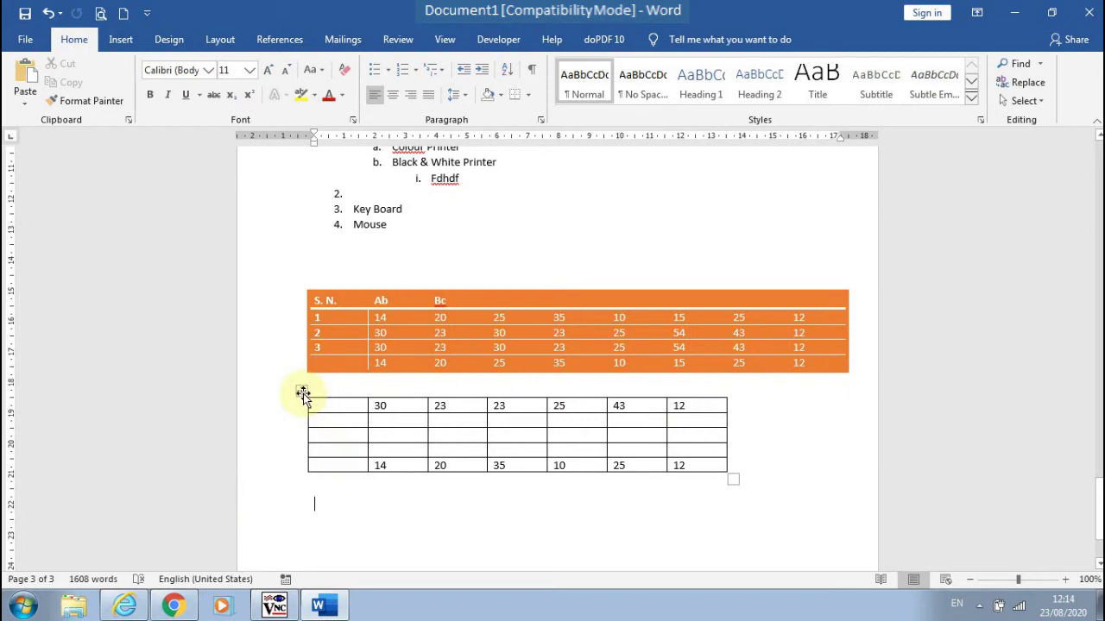
Step: Apply AutoFit to Contents to the whole lower table
{"action": "left_click", "coordinate": [301, 390]}
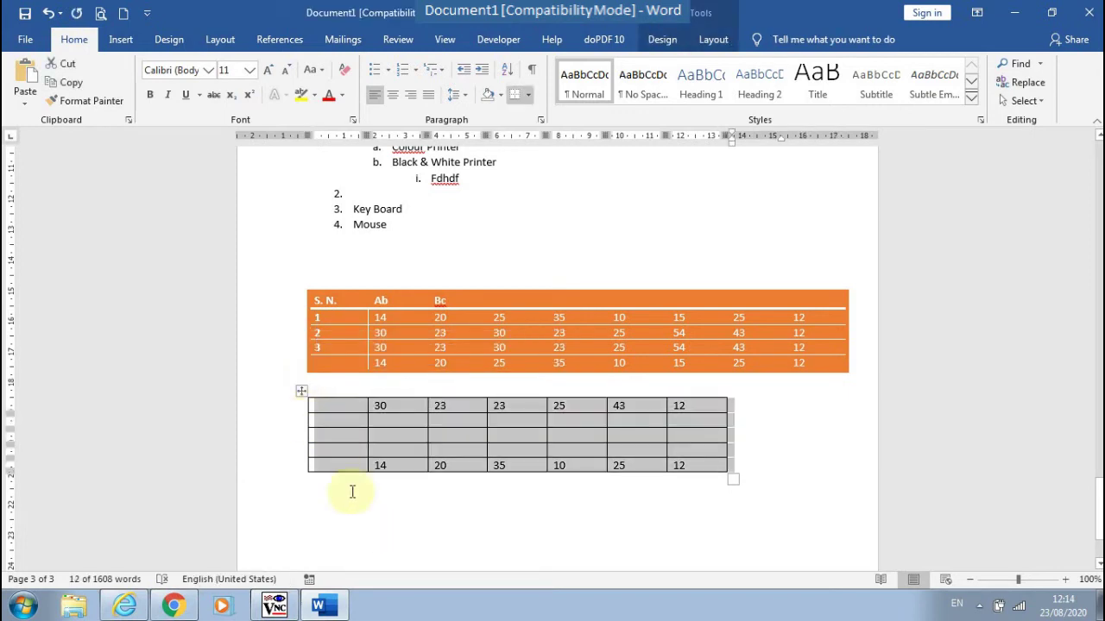
{"action": "right_click", "coordinate": [301, 394]}
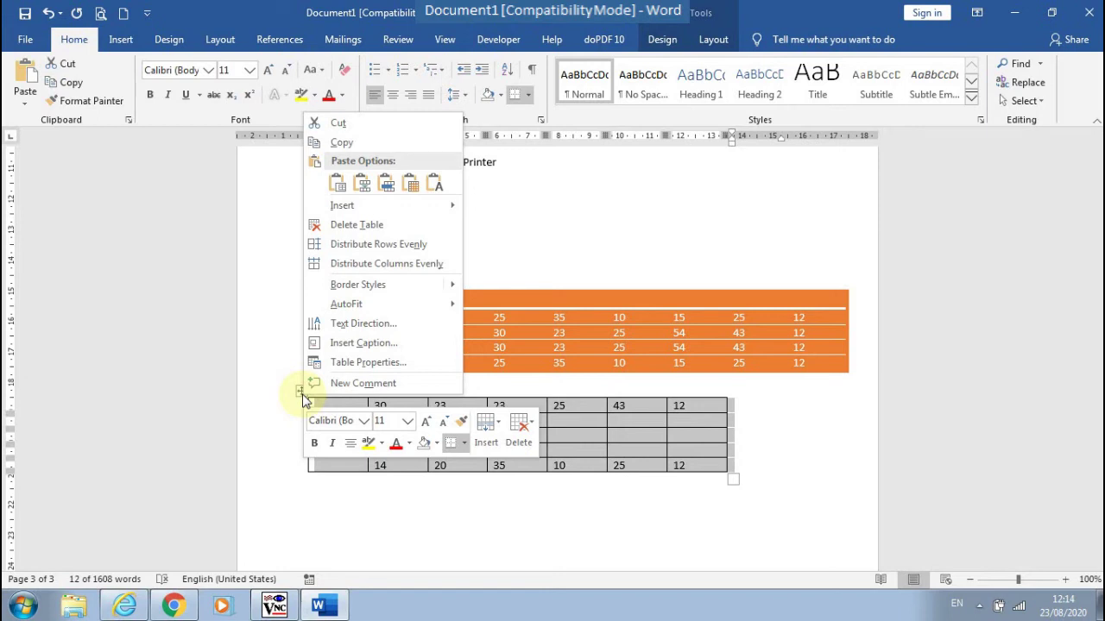
{"action": "mouse_move", "coordinate": [359, 309]}
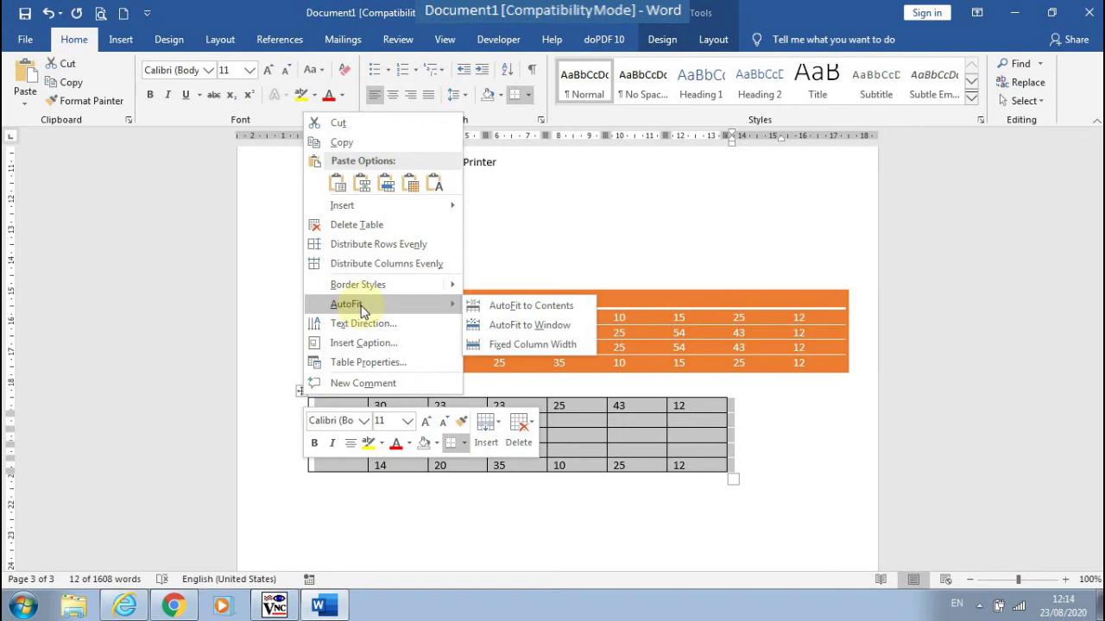
{"action": "left_click", "coordinate": [531, 311]}
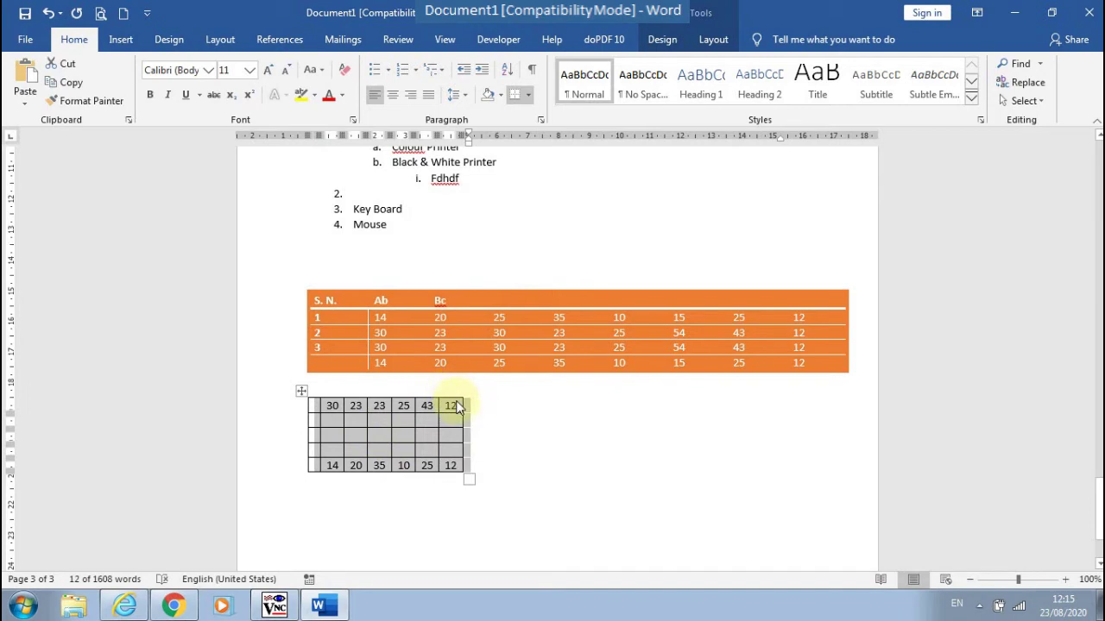
{"action": "left_click", "coordinate": [456, 409]}
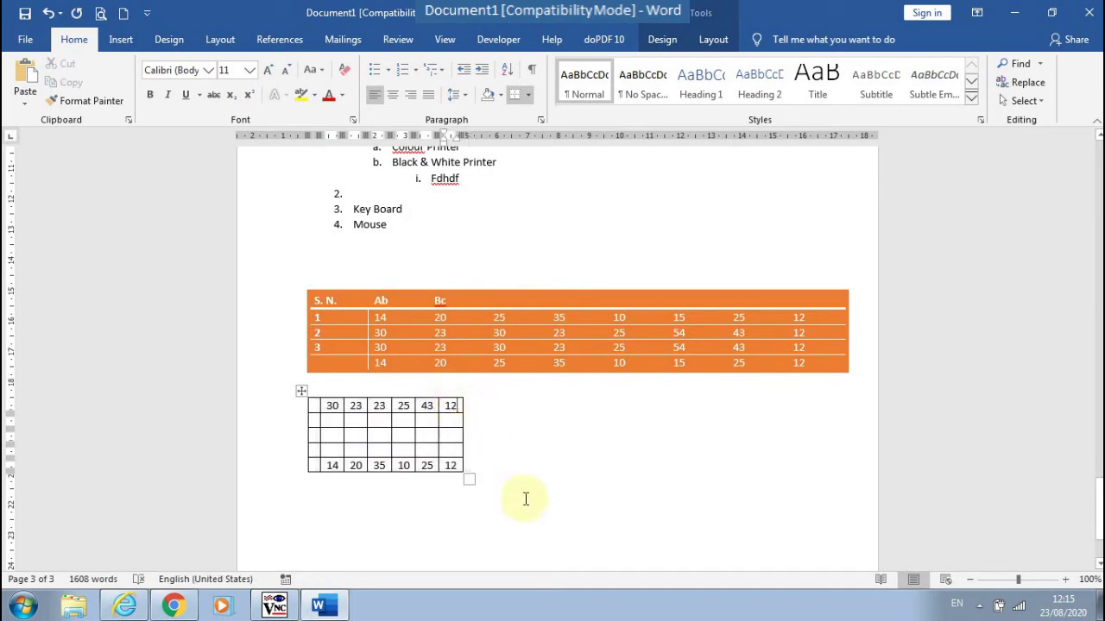
{"action": "type", "text": "3453535353Q2"}
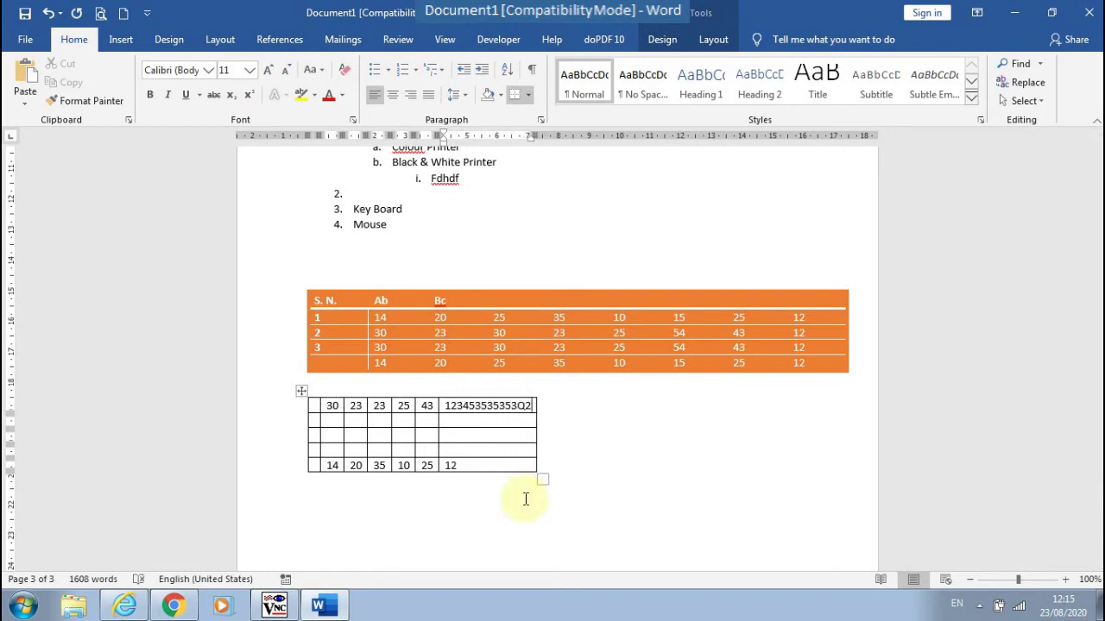
{"action": "key", "text": "ctrl+z"}
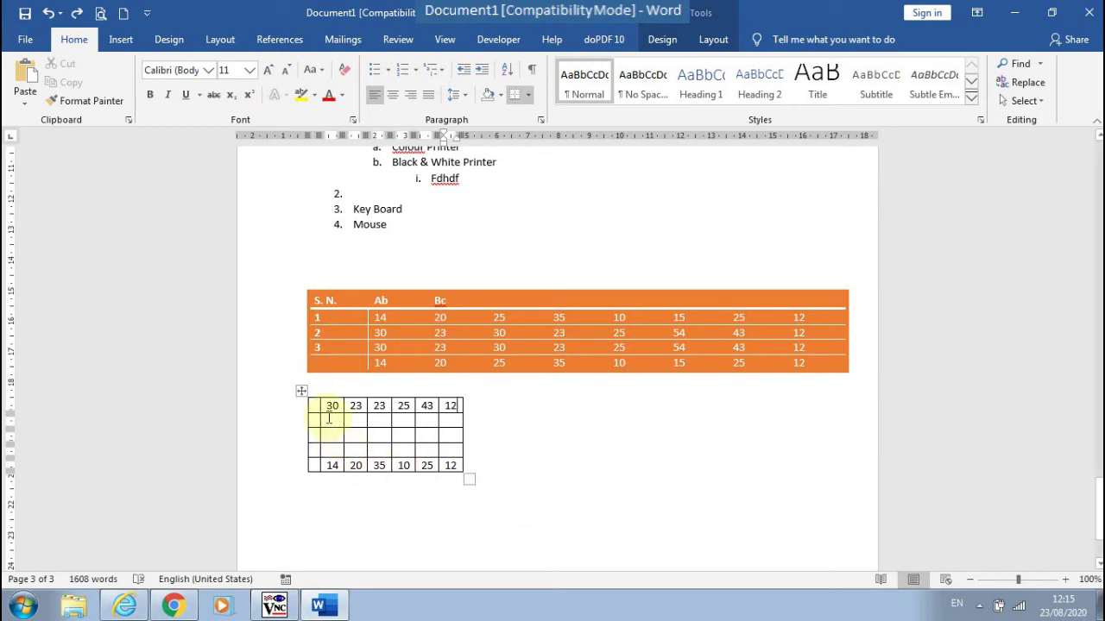
Step: Apply AutoFit to Window to the lower table, and undo it
{"action": "right_click", "coordinate": [300, 391]}
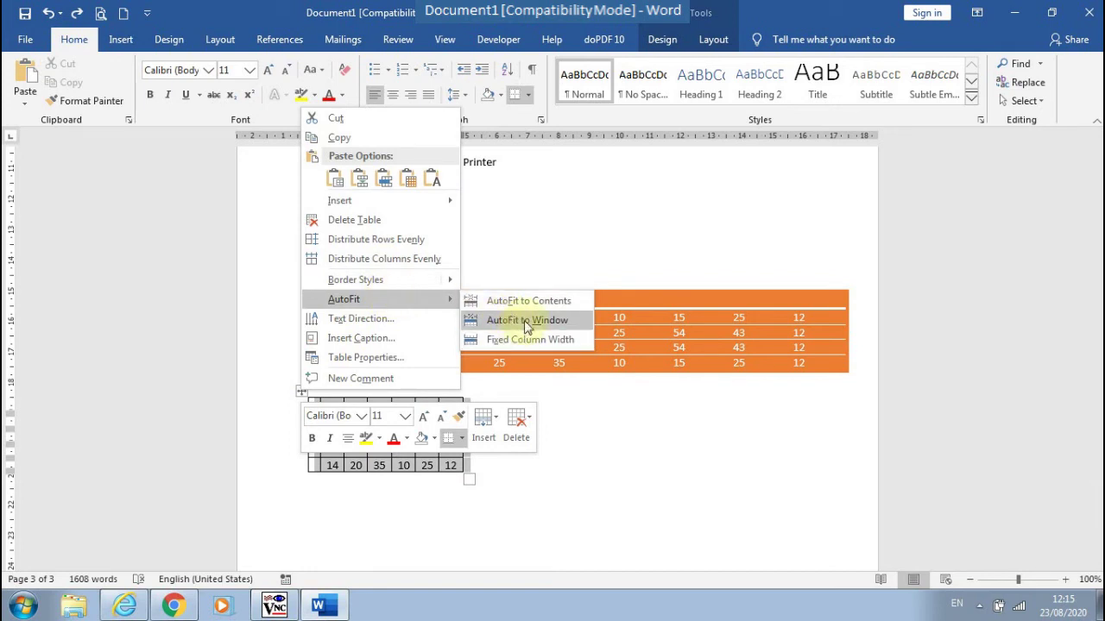
{"action": "left_click", "coordinate": [527, 321]}
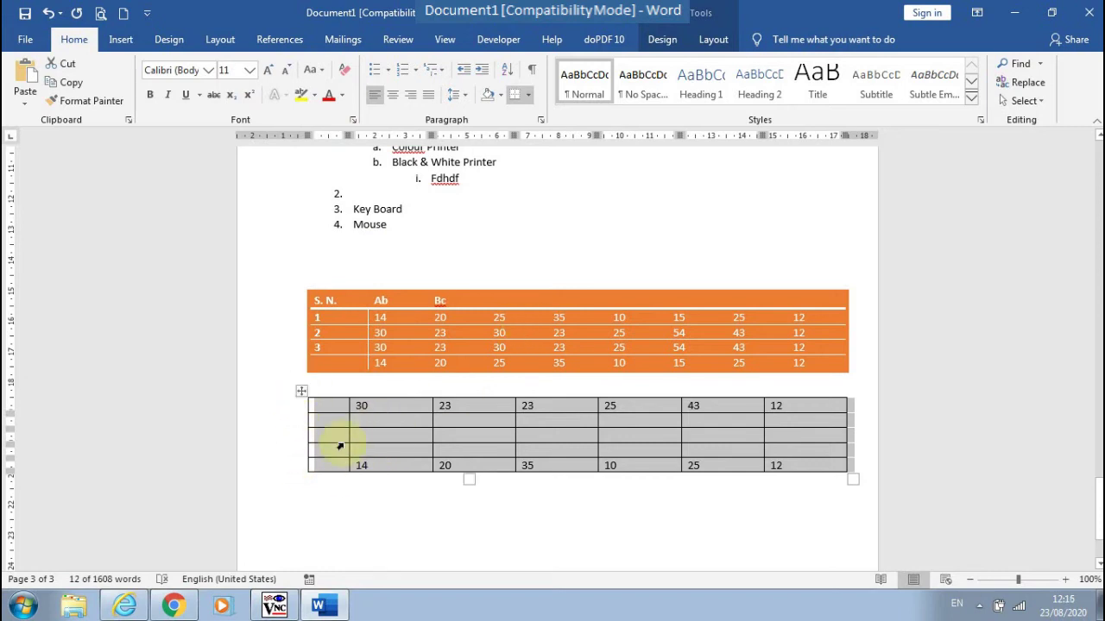
{"action": "key", "text": "ctrl+z"}
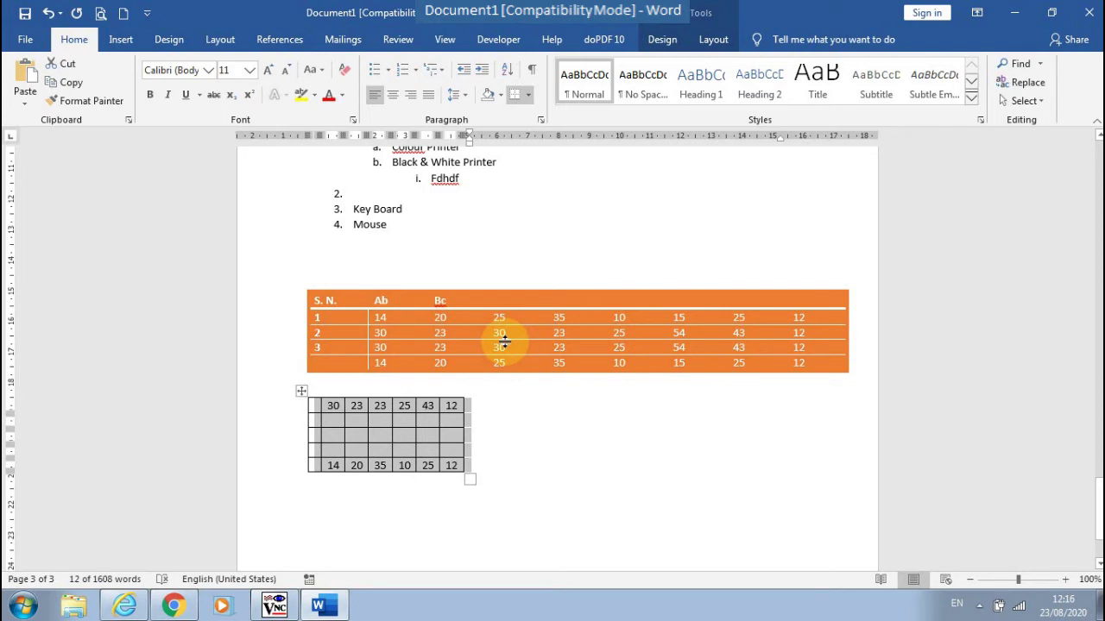
Step: Set the width of all the lower table's columns to 2.1 cm
{"action": "left_click", "coordinate": [715, 37]}
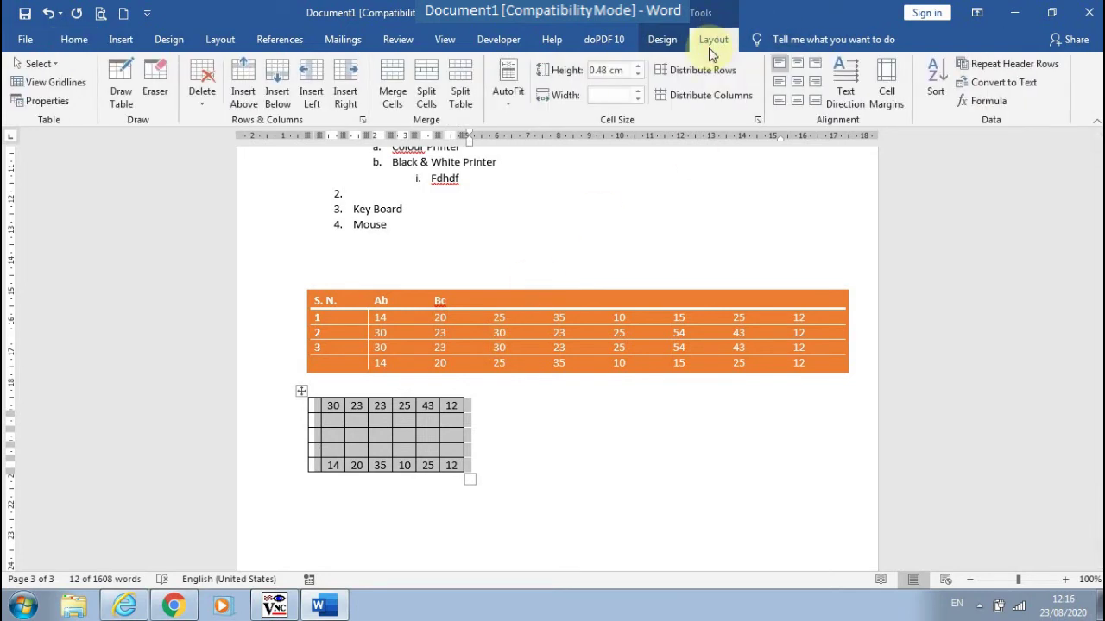
{"action": "left_click", "coordinate": [641, 93]}
{"action": "left_click", "coordinate": [641, 93]}
{"action": "left_click", "coordinate": [641, 93]}
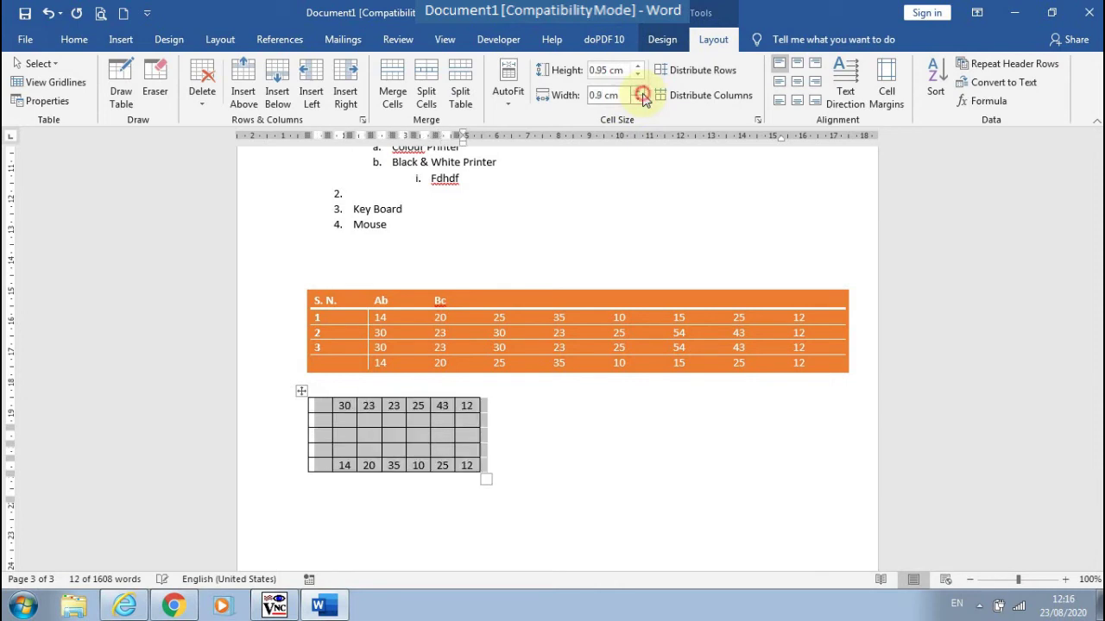
{"action": "left_click", "coordinate": [642, 93]}
{"action": "left_click", "coordinate": [641, 94]}
{"action": "left_click", "coordinate": [641, 93]}
{"action": "left_click", "coordinate": [641, 93]}
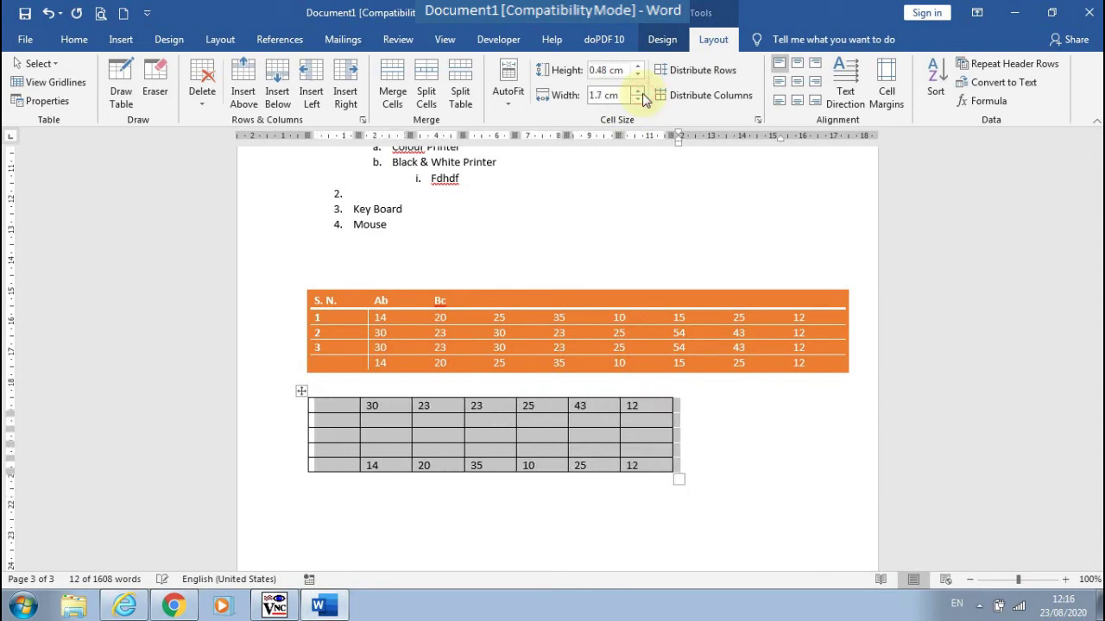
{"action": "left_click", "coordinate": [641, 93]}
{"action": "left_click", "coordinate": [642, 93]}
{"action": "left_click", "coordinate": [641, 93]}
{"action": "left_click", "coordinate": [641, 93]}
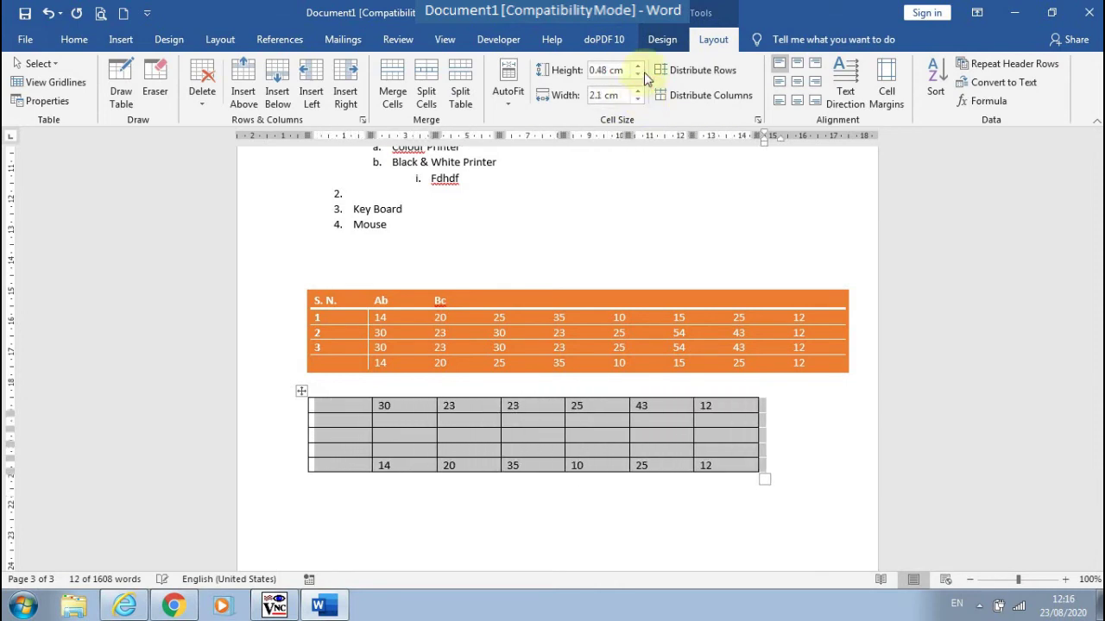
Step: Set the lower table's row height to 1 cm and its column width to 2.5 cm
{"action": "left_click", "coordinate": [638, 66]}
{"action": "left_click", "coordinate": [639, 67]}
{"action": "left_click", "coordinate": [639, 67]}
{"action": "left_click", "coordinate": [638, 66]}
{"action": "left_click", "coordinate": [639, 66]}
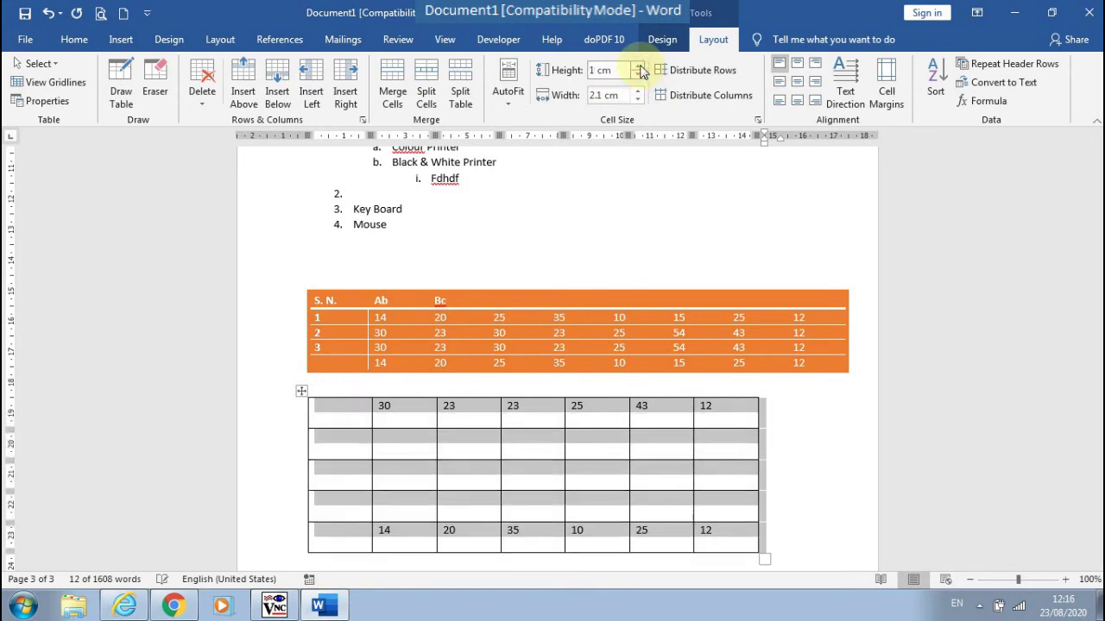
{"action": "left_click", "coordinate": [639, 91]}
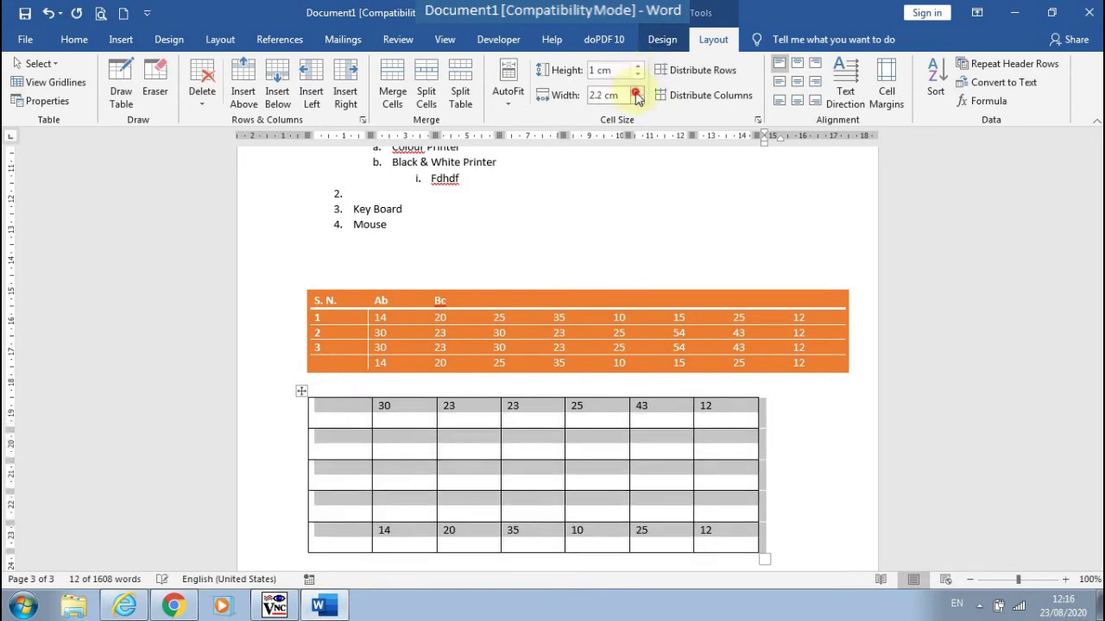
{"action": "left_click", "coordinate": [639, 92]}
{"action": "left_click", "coordinate": [639, 92]}
{"action": "left_click", "coordinate": [638, 91]}
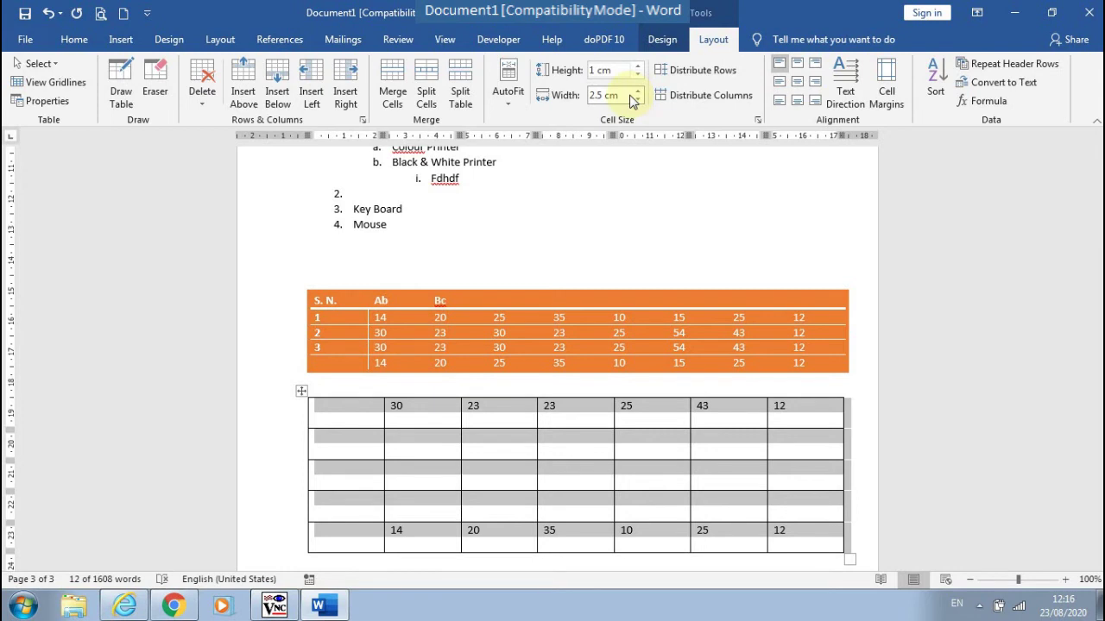
Step: Insert a row below the lower table's second row, and another row above the resulting selection
{"action": "left_click", "coordinate": [328, 448]}
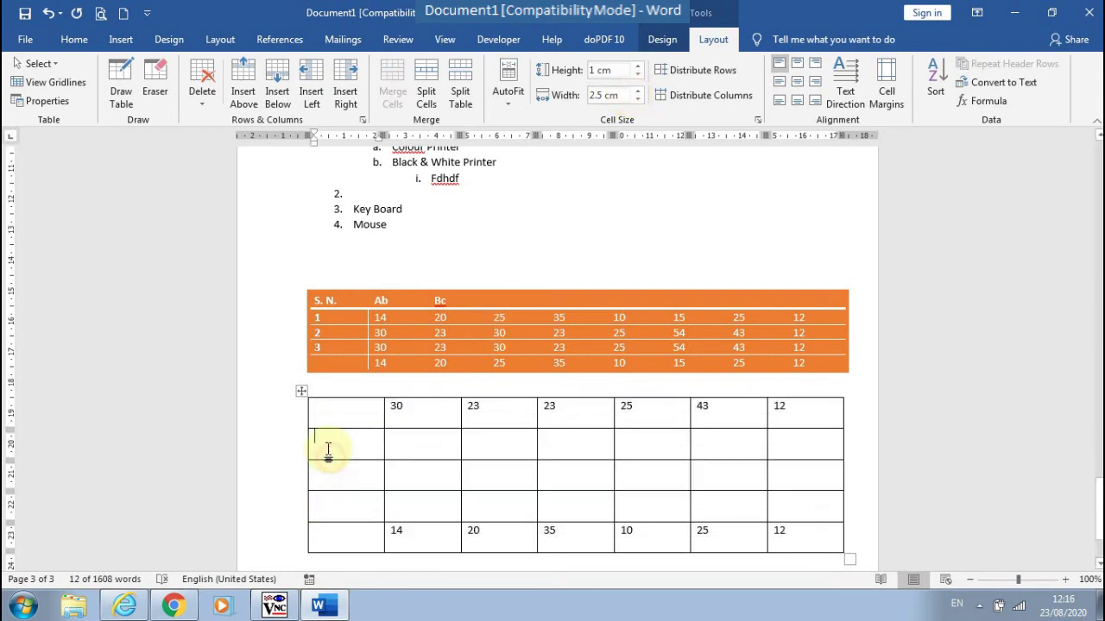
{"action": "left_click_drag", "start_coordinate": [328, 449], "coordinate": [810, 441]}
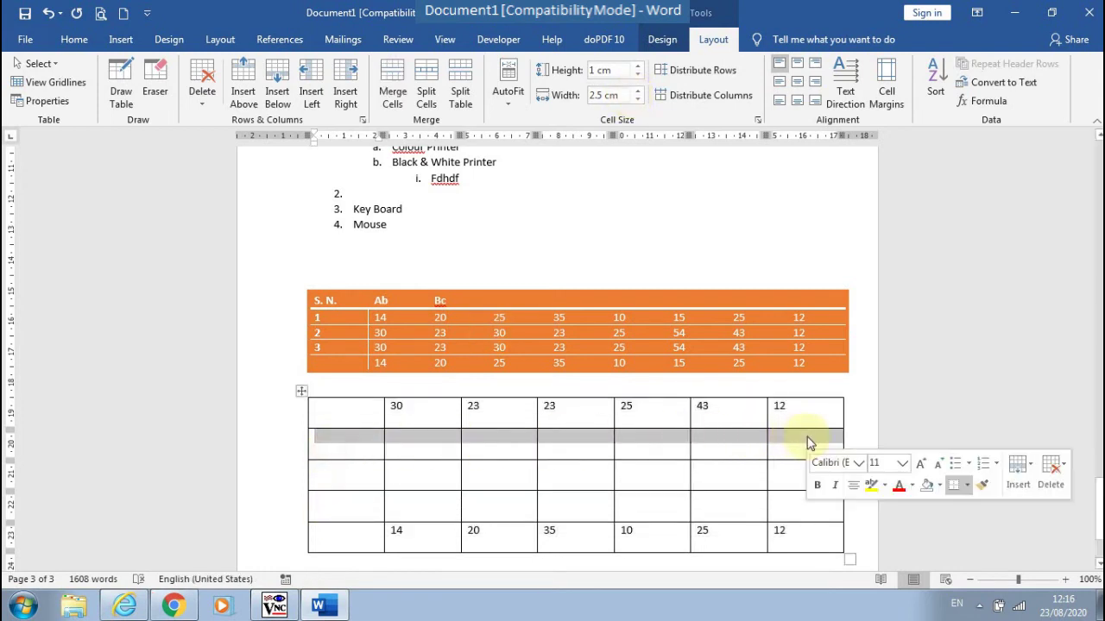
{"action": "left_click", "coordinate": [277, 82]}
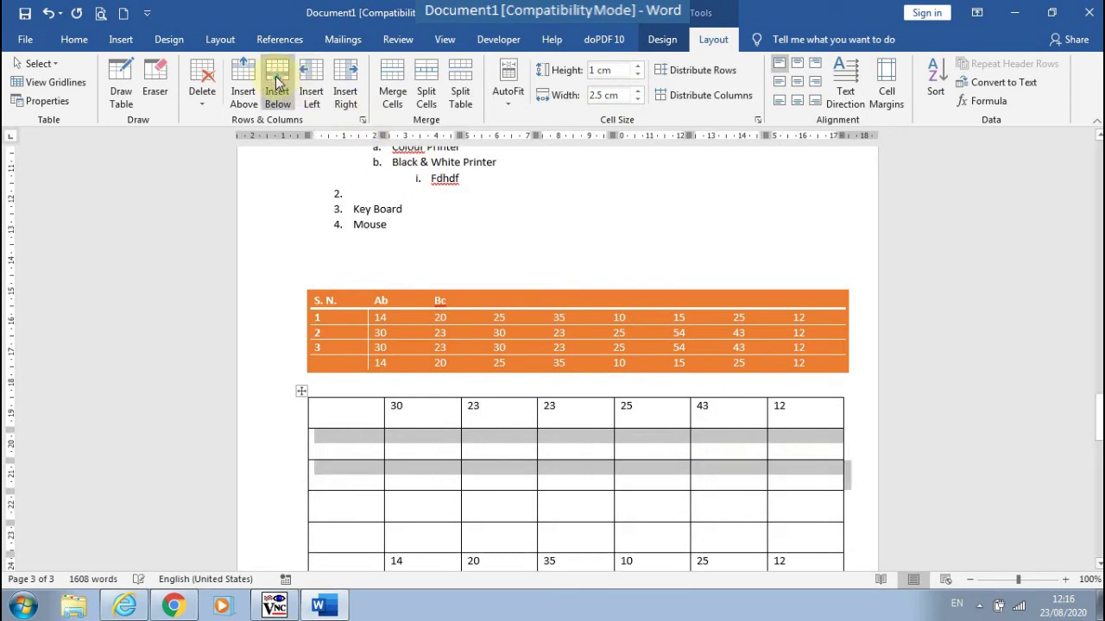
{"action": "left_click", "coordinate": [242, 82]}
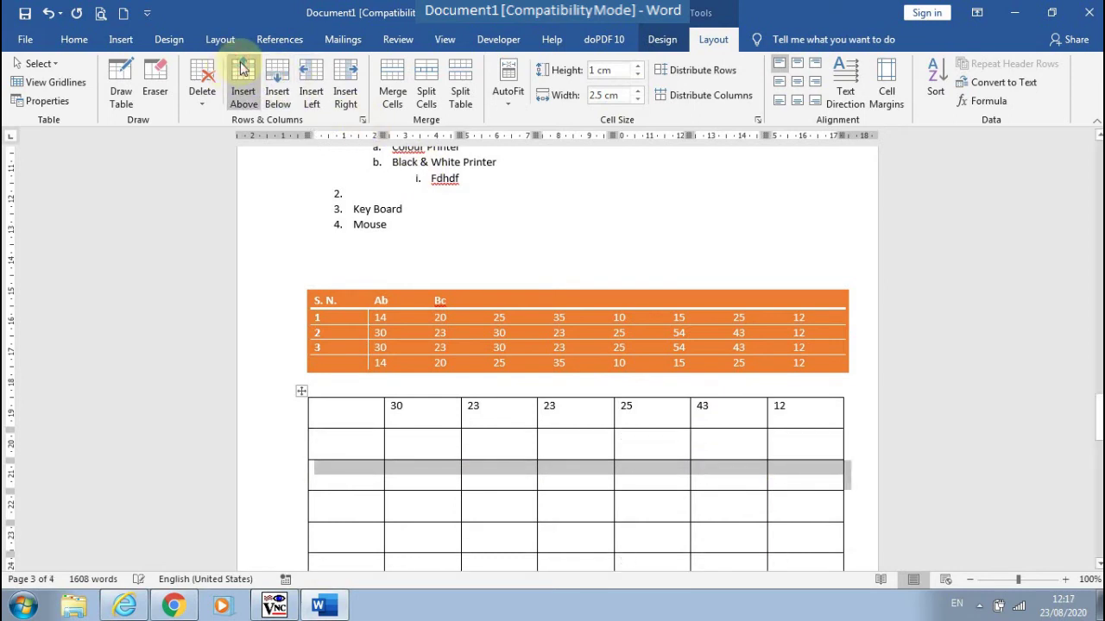
Step: Try inserting a column after the lower table's last column and beside the column containing 35, undoing the insertions
{"action": "left_click", "coordinate": [352, 78]}
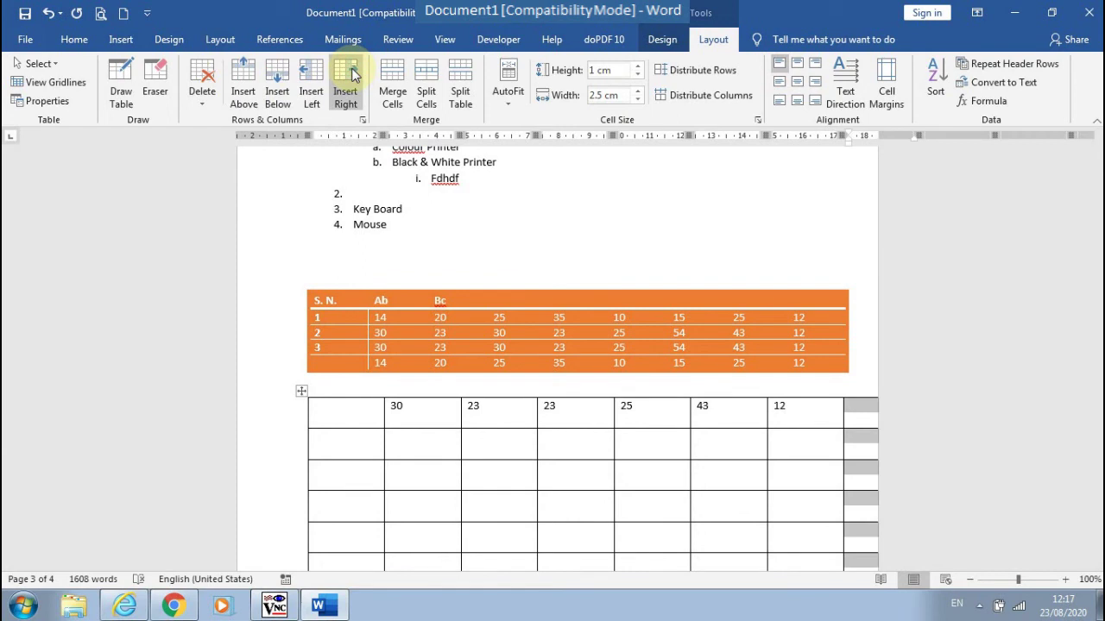
{"action": "key", "text": "ctrl+z"}
{"action": "left_click_drag", "start_coordinate": [592, 419], "coordinate": [599, 544]}
{"action": "scroll", "coordinate": [566, 250], "scroll_direction": "down", "scroll_amount": 5}
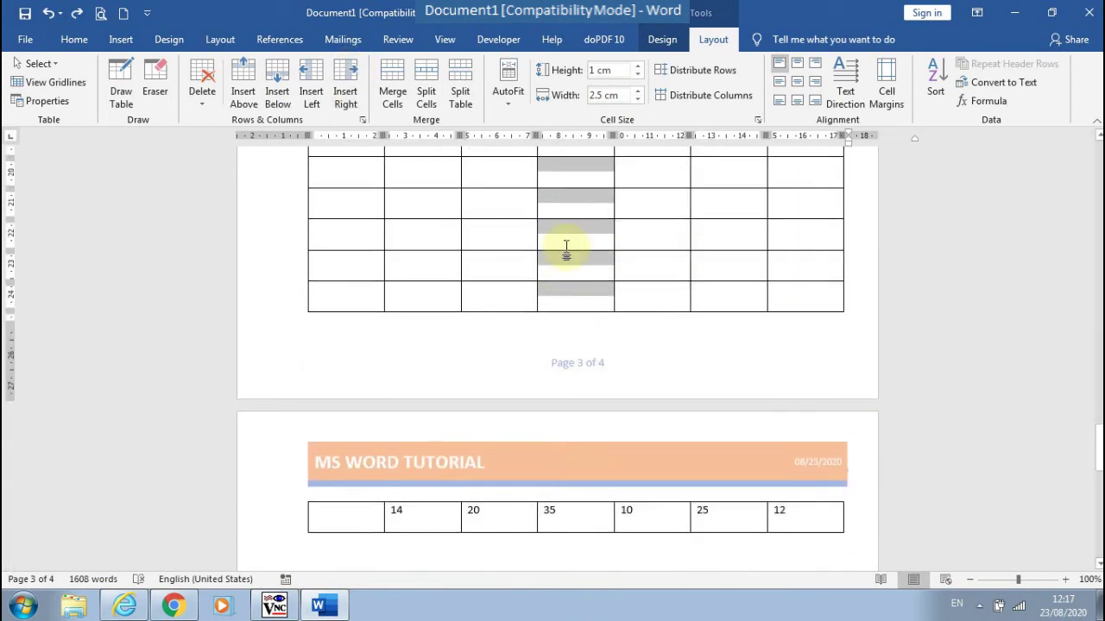
{"action": "left_click", "coordinate": [345, 82]}
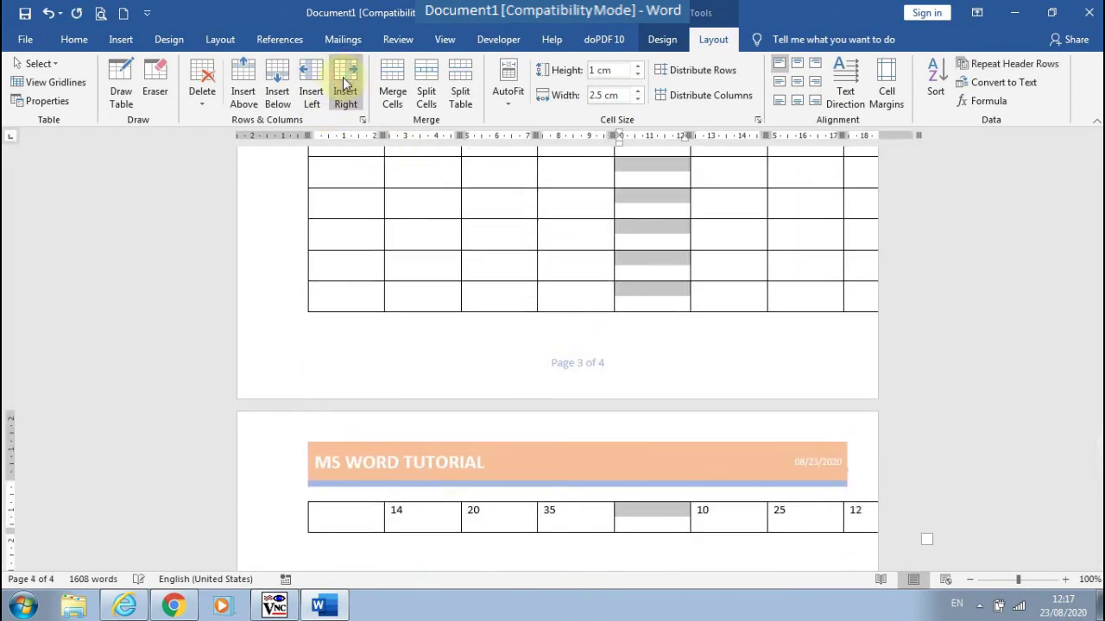
{"action": "left_click", "coordinate": [313, 83]}
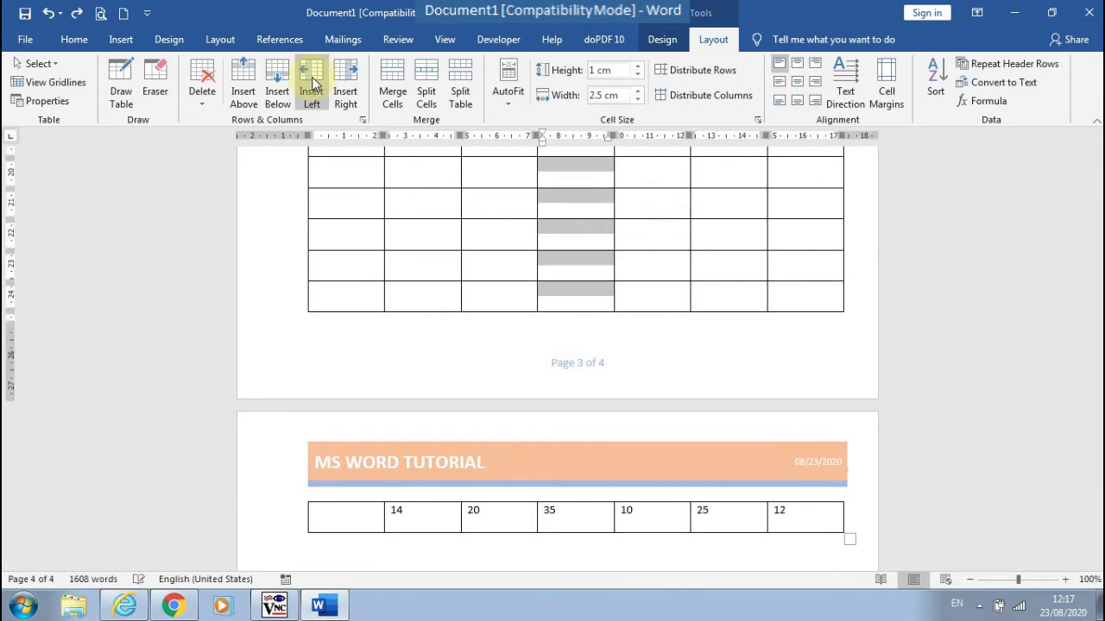
{"action": "scroll", "coordinate": [446, 288], "scroll_direction": "up", "scroll_amount": 10}
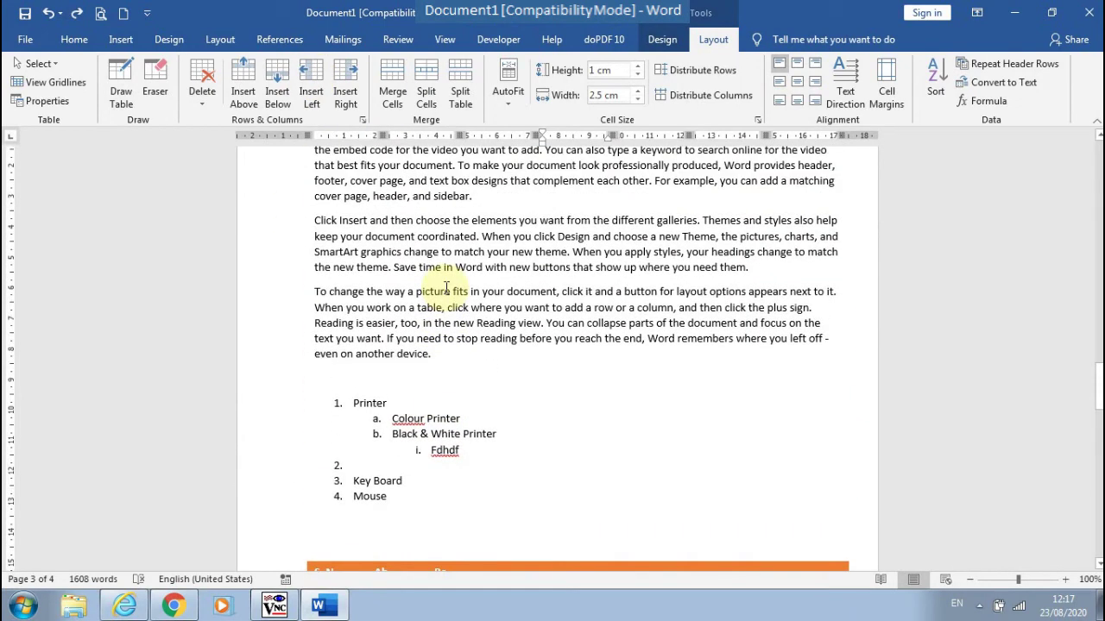
Step: Delete the extra blank lines between the orange table and the lower table
{"action": "scroll", "coordinate": [457, 388], "scroll_direction": "down", "scroll_amount": 5}
{"action": "left_click", "coordinate": [409, 481]}
{"action": "left_click_drag", "start_coordinate": [389, 444], "coordinate": [365, 513]}
{"action": "key", "text": "BackSpace"}
Step: Align the contents of all the lower table's cells top centre, trying left paragraph alignment and restoring centre alignment
{"action": "left_click_drag", "start_coordinate": [336, 368], "coordinate": [821, 466]}
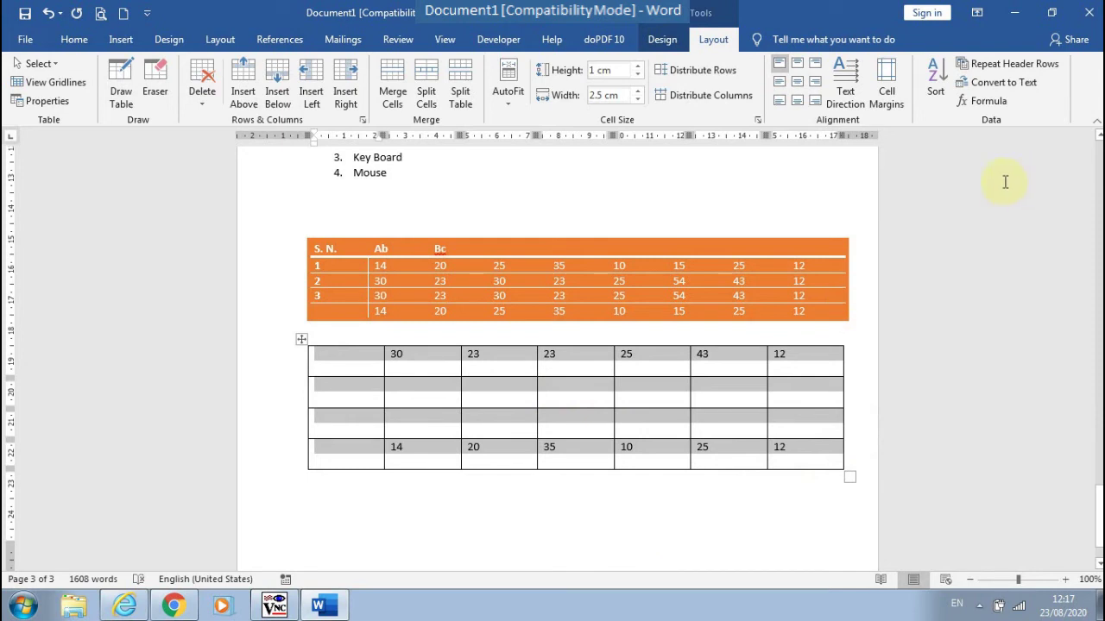
{"action": "left_click", "coordinate": [799, 66]}
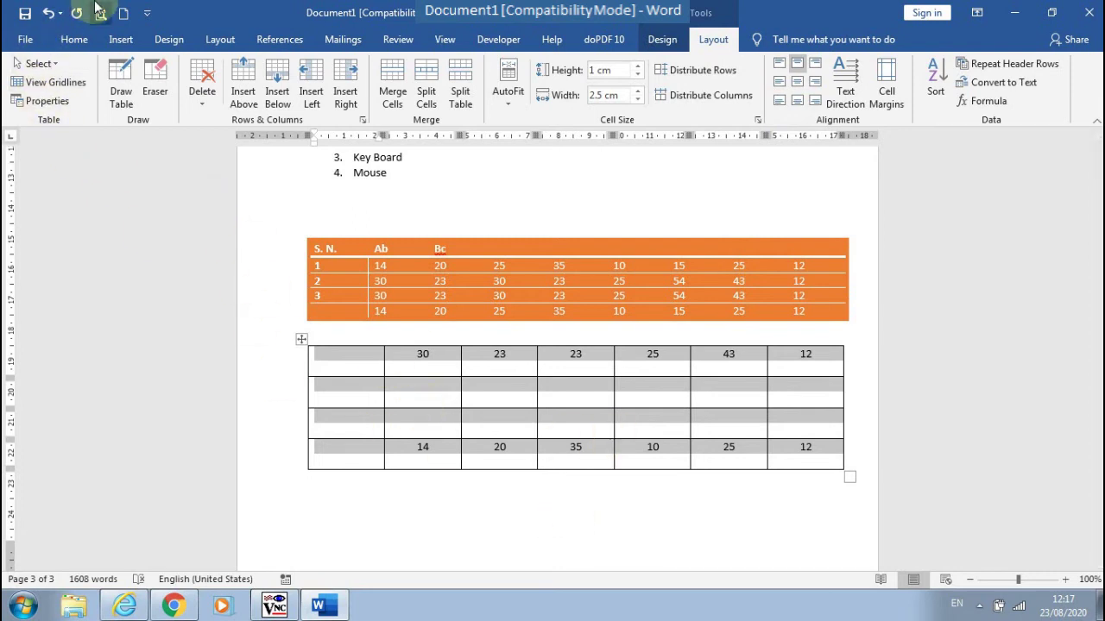
{"action": "left_click", "coordinate": [73, 43]}
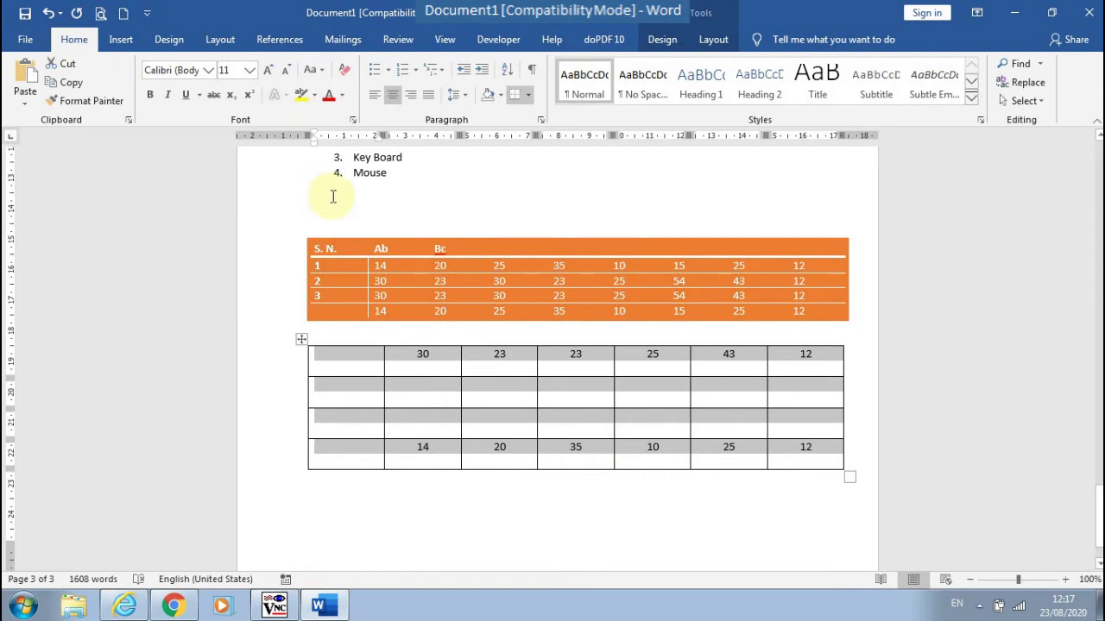
{"action": "left_click", "coordinate": [380, 97]}
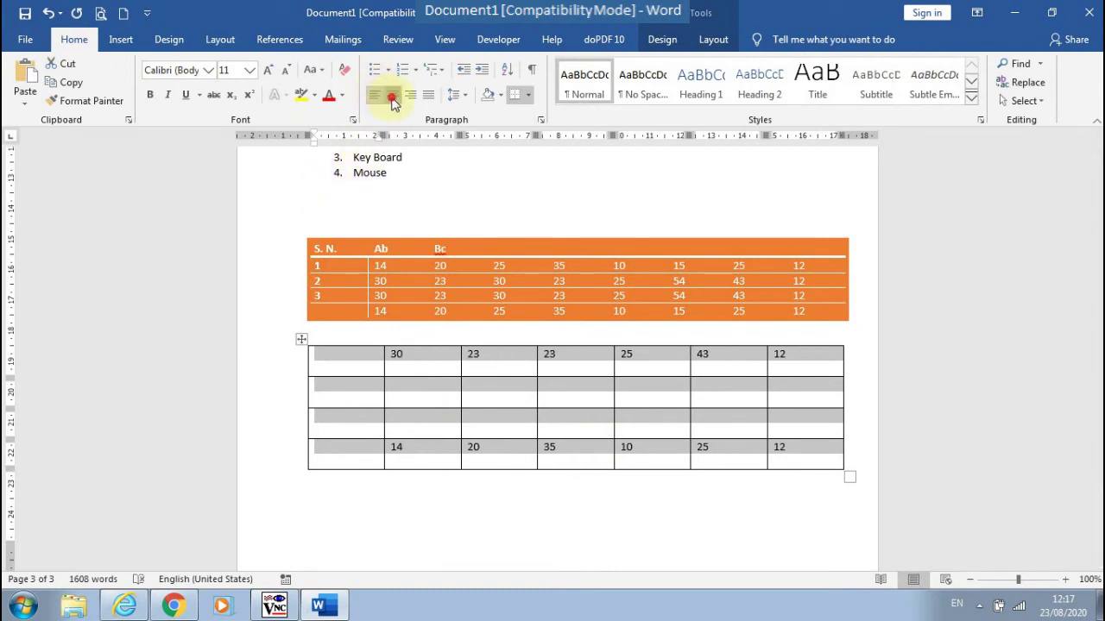
{"action": "left_click", "coordinate": [392, 97]}
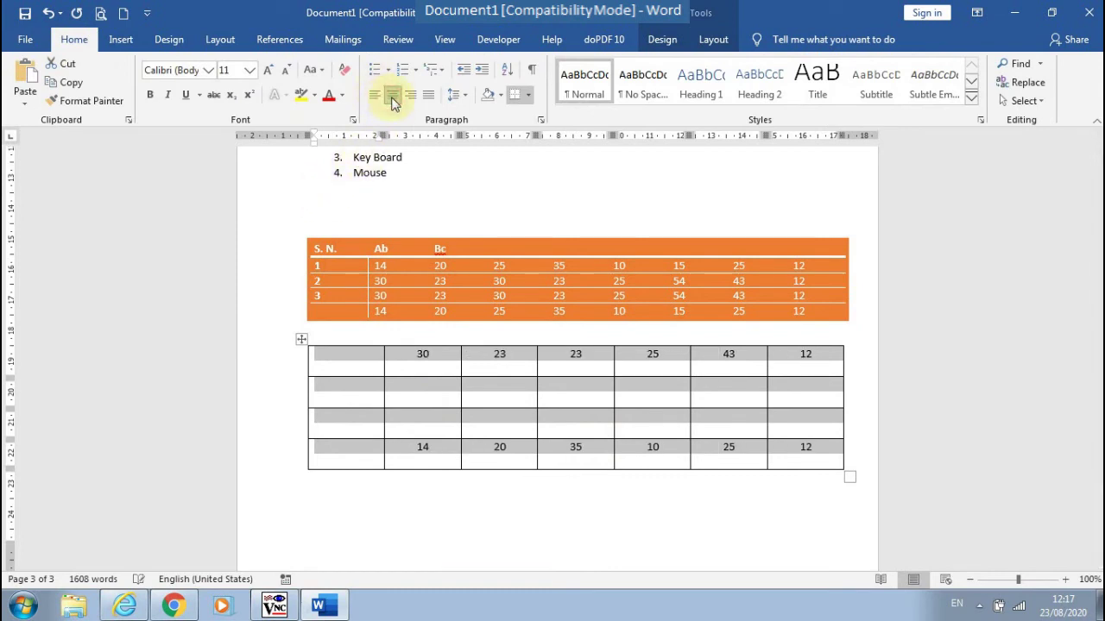
{"action": "left_click", "coordinate": [703, 37]}
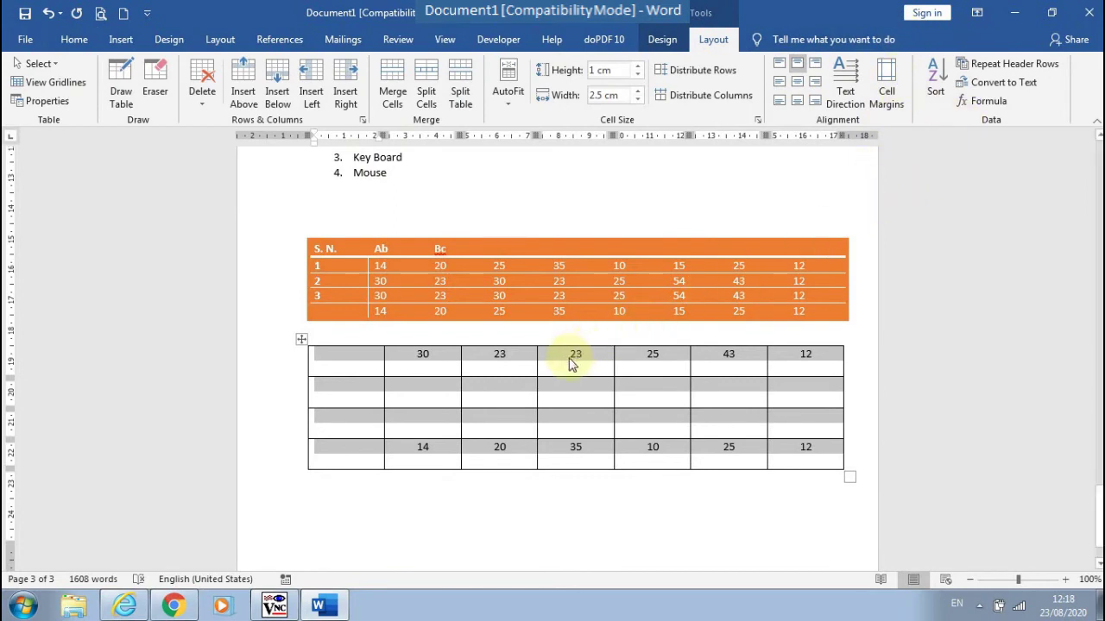
Step: Return to the start of the document, open its print settings and zoom the preview to 60%
{"action": "scroll", "coordinate": [469, 426], "scroll_direction": "down", "scroll_amount": 1}
{"action": "scroll", "coordinate": [424, 406], "scroll_direction": "up", "scroll_amount": 7}
{"action": "scroll", "coordinate": [384, 468], "scroll_direction": "up", "scroll_amount": 10}
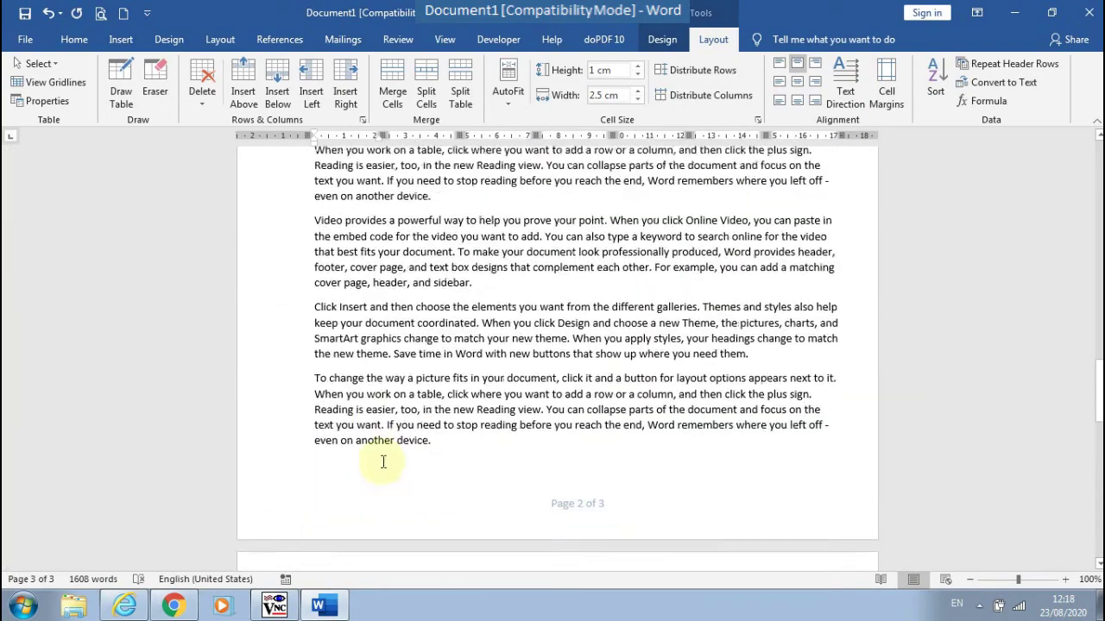
{"action": "scroll", "coordinate": [384, 469], "scroll_direction": "up", "scroll_amount": 10}
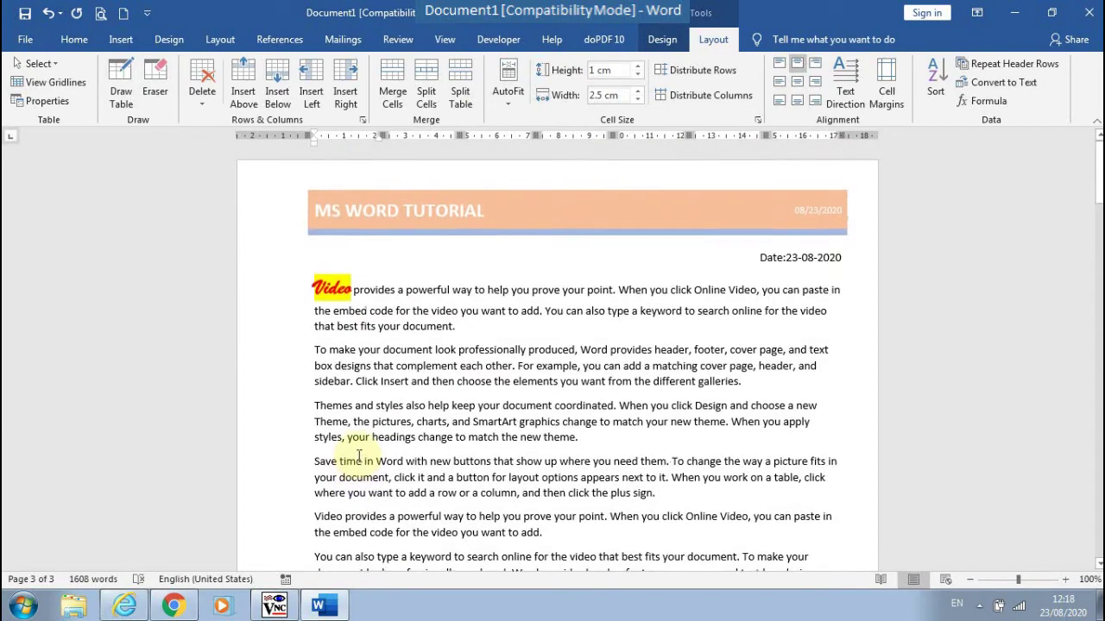
{"action": "left_click", "coordinate": [308, 197]}
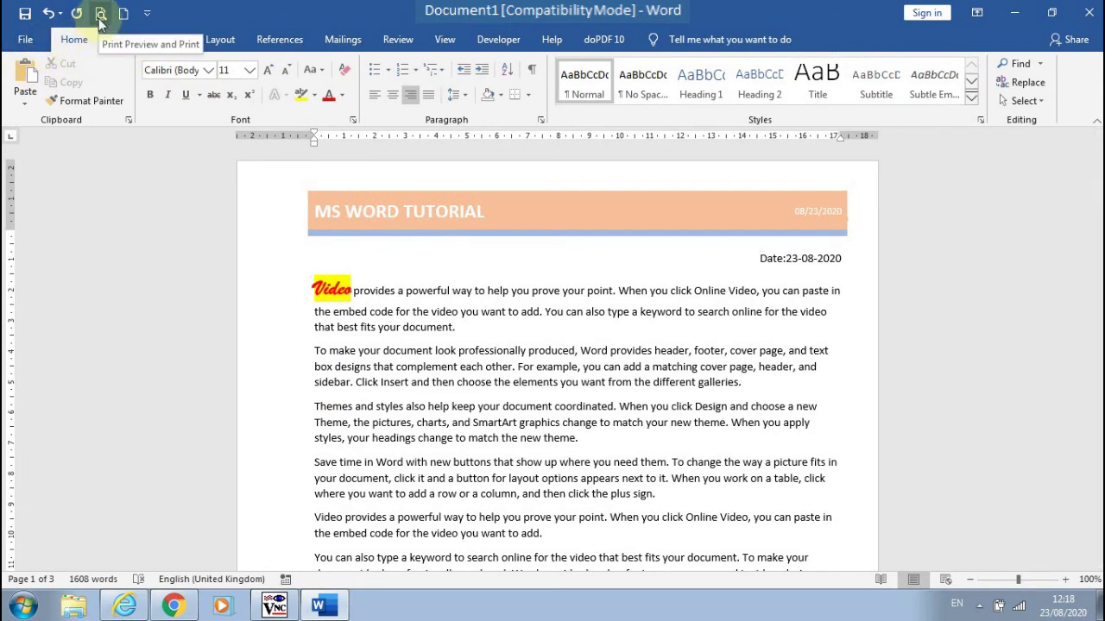
{"action": "left_click", "coordinate": [26, 39]}
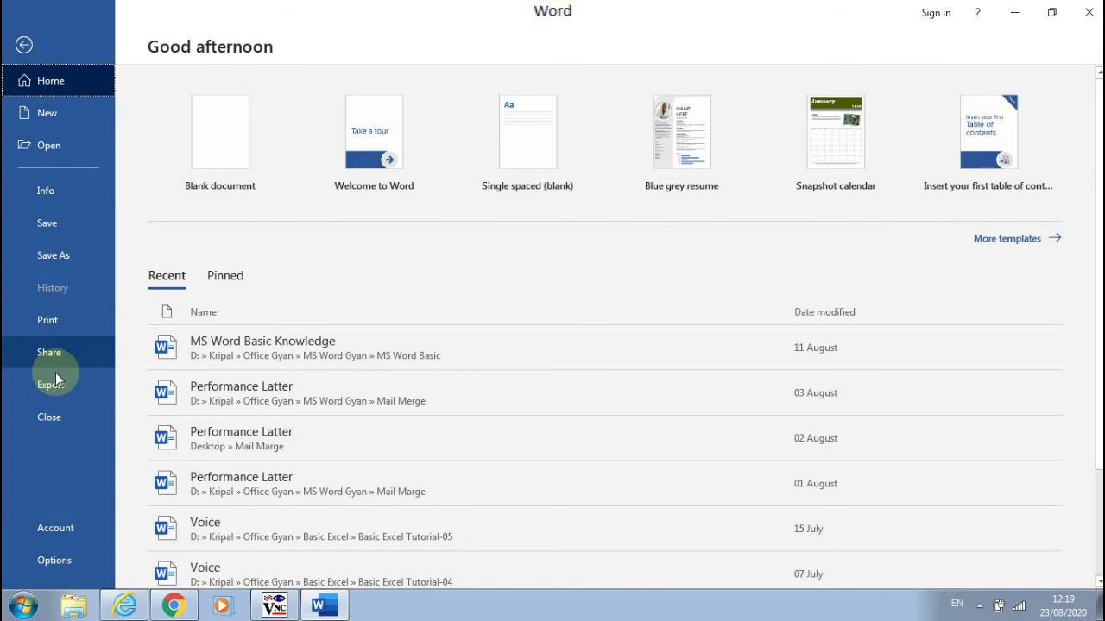
{"action": "left_click", "coordinate": [49, 320]}
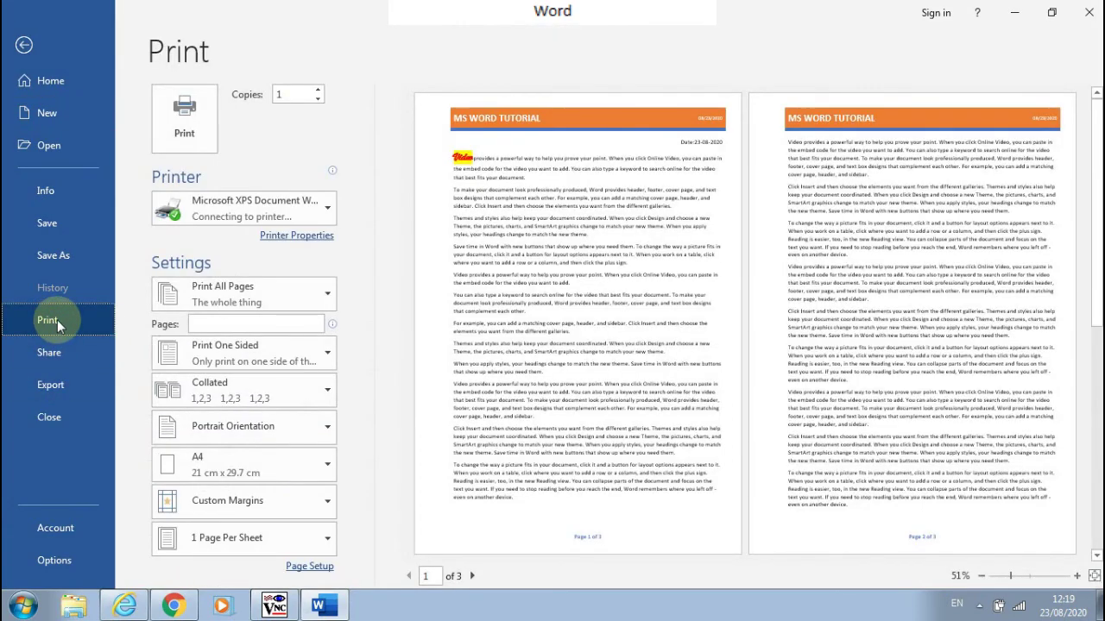
{"action": "left_click", "coordinate": [1077, 575]}
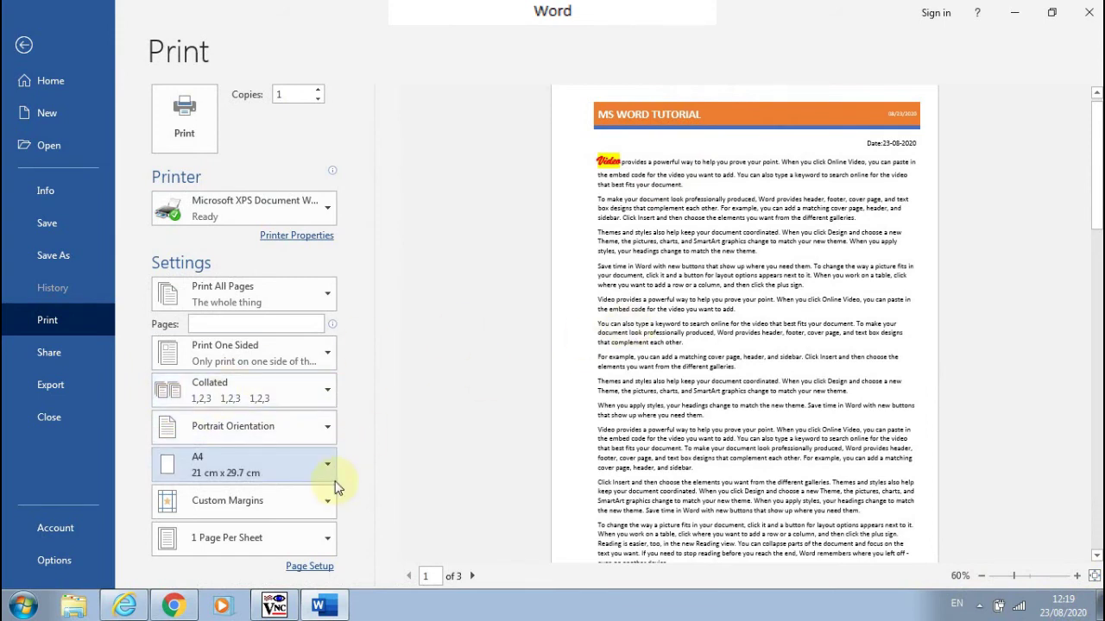
Step: View the one-sided and both-sides printing options, and try a print range of pages 1-2
{"action": "left_click", "coordinate": [278, 356]}
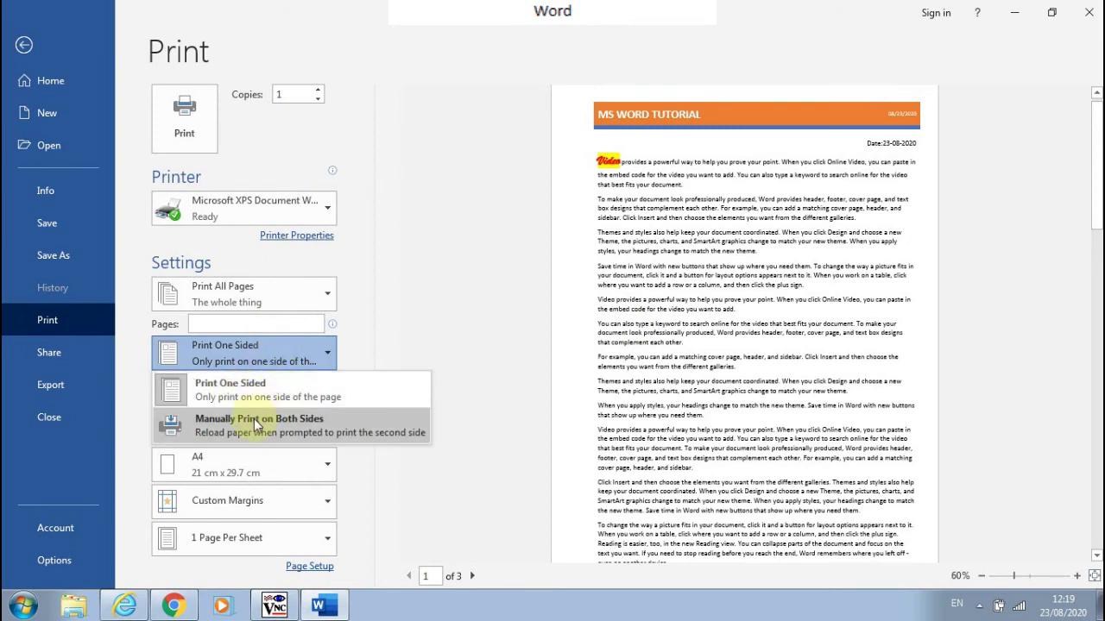
{"action": "left_click", "coordinate": [387, 308]}
{"action": "left_click", "coordinate": [227, 326]}
{"action": "type", "text": "1-2"}
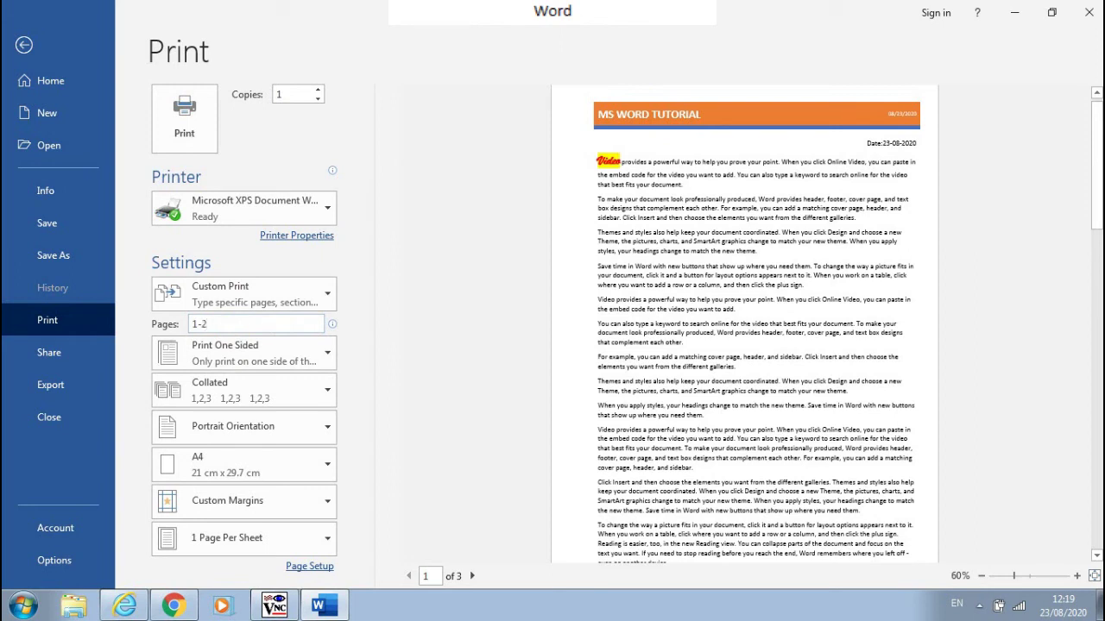
{"action": "left_click", "coordinate": [374, 350]}
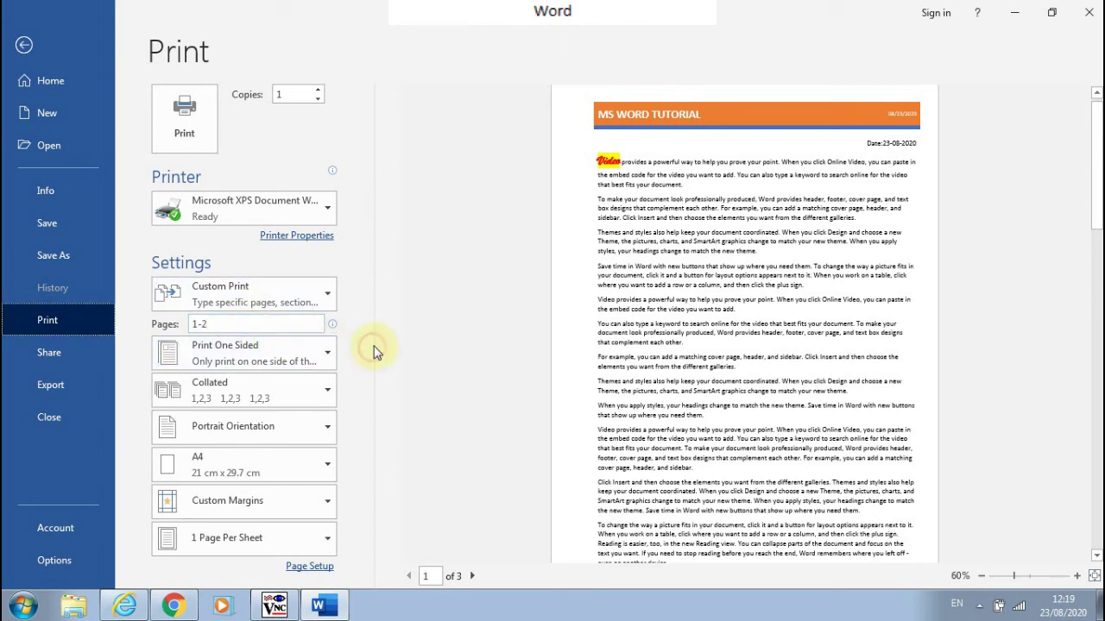
Step: Set the pages to print to 1,3
{"action": "double_click", "coordinate": [224, 323]}
{"action": "type", "text": "1"}
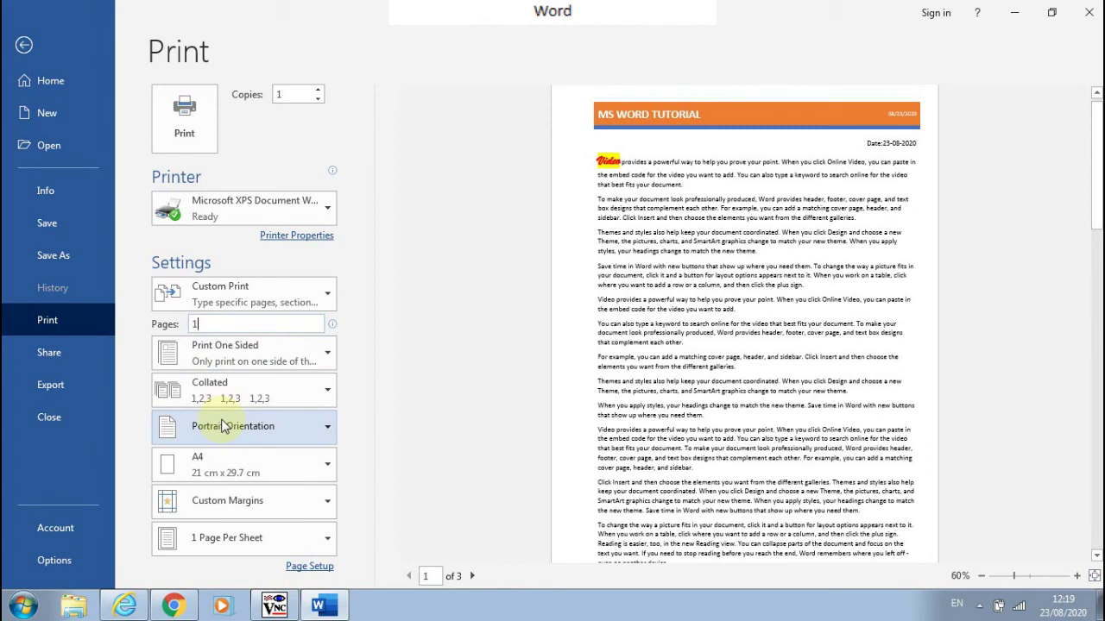
{"action": "type", "text": ","}
Step: View the available page orientations and paper sizes in the print settings without changing them
{"action": "left_click", "coordinate": [284, 428]}
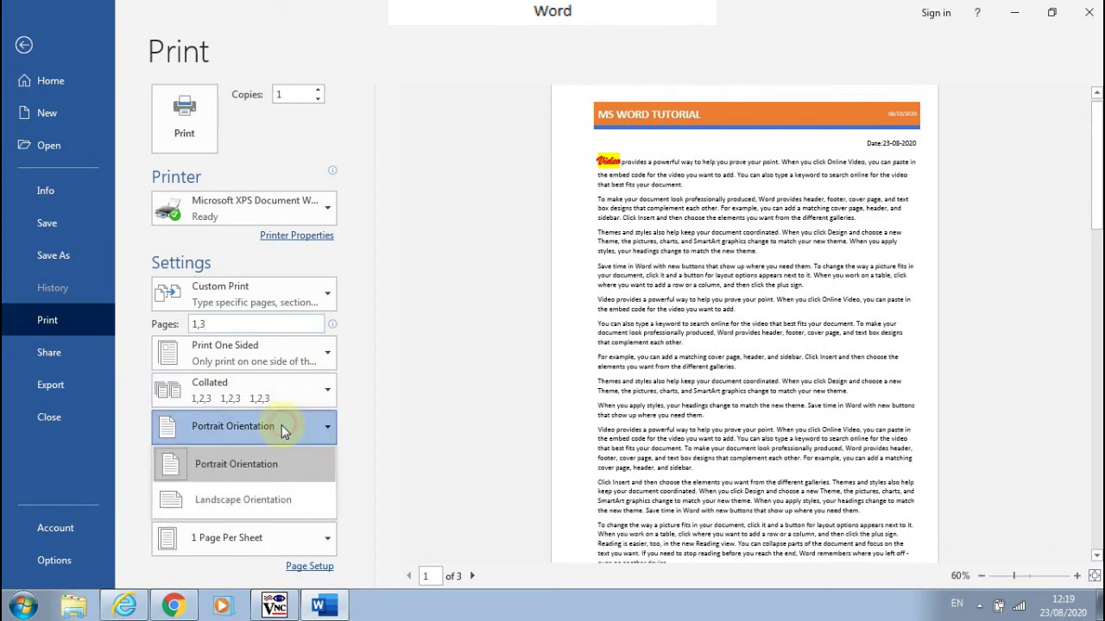
{"action": "left_click", "coordinate": [382, 424]}
{"action": "left_click", "coordinate": [233, 466]}
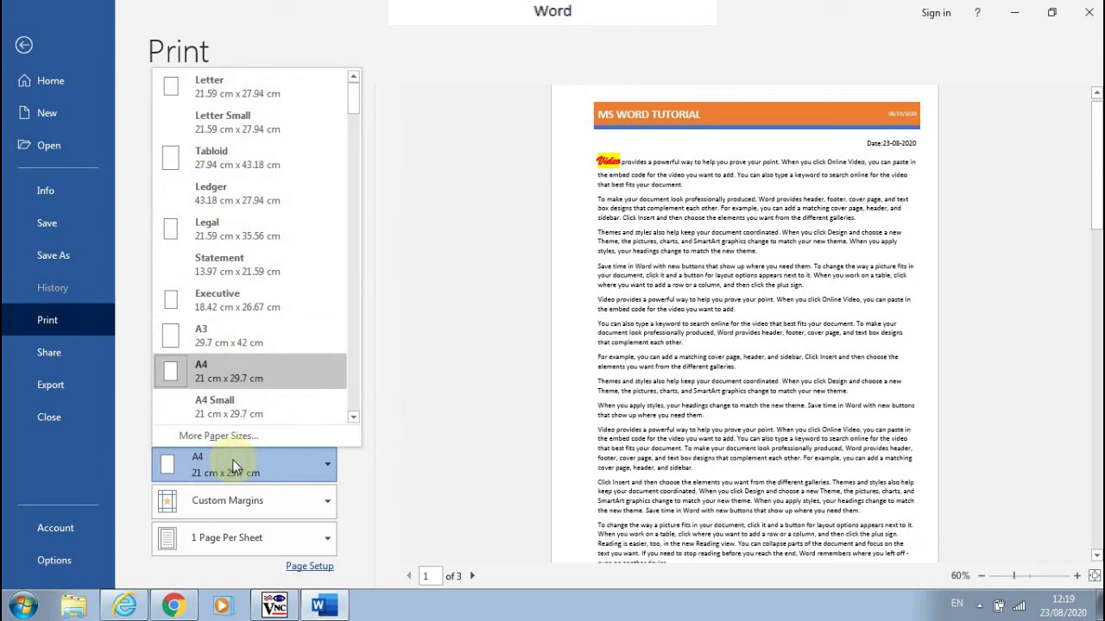
{"action": "left_click", "coordinate": [457, 413]}
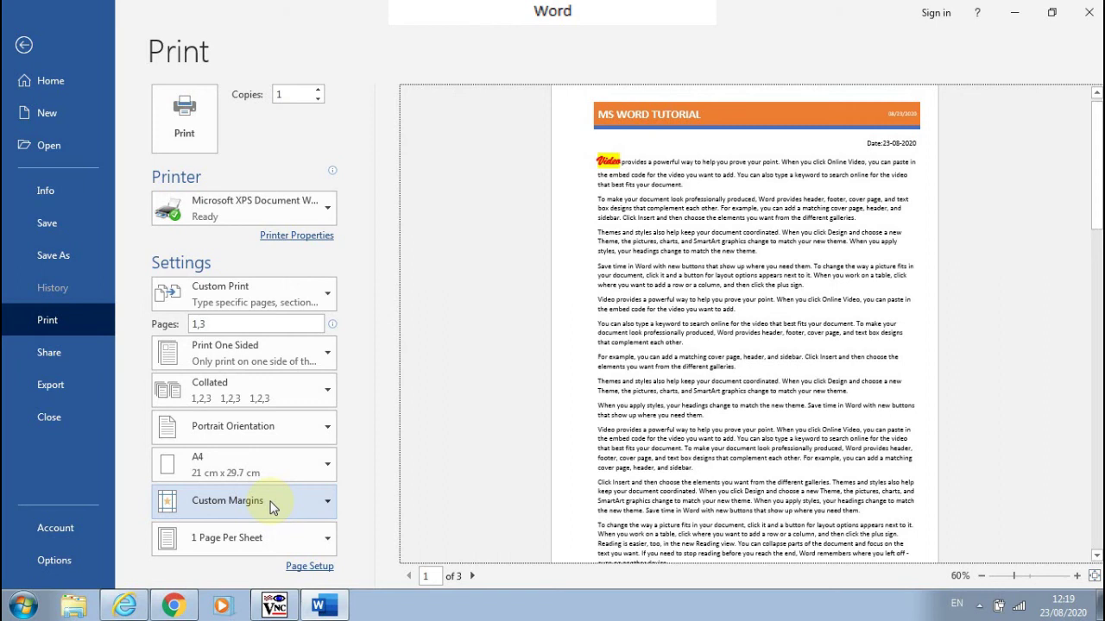
Step: Try printing 2 and 4 pages per sheet, and restore 1 page per sheet
{"action": "left_click", "coordinate": [238, 545]}
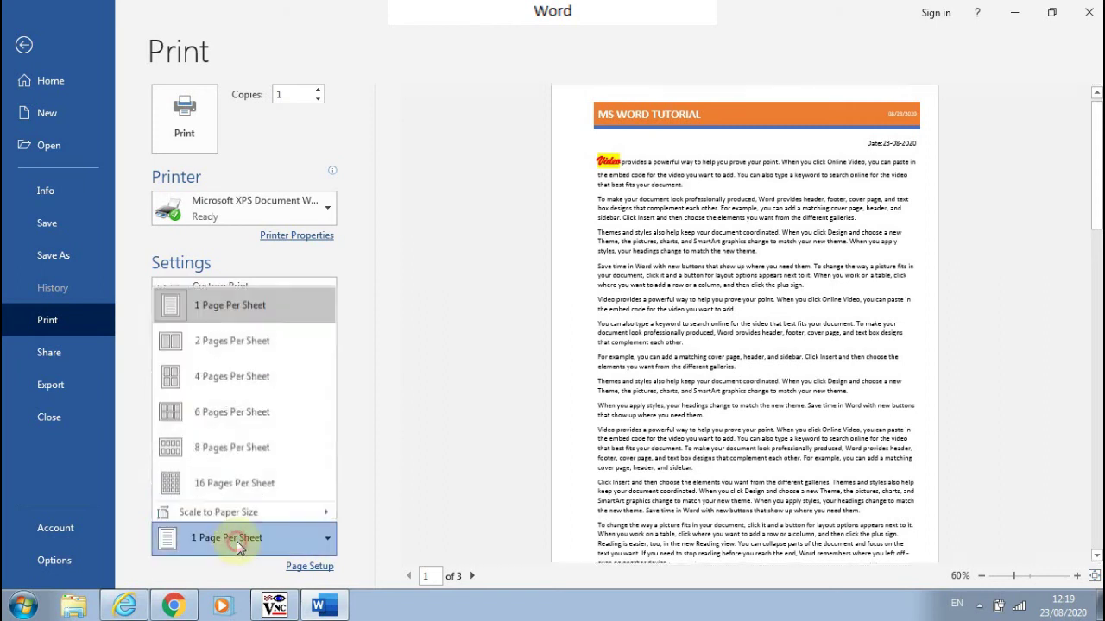
{"action": "left_click", "coordinate": [238, 337]}
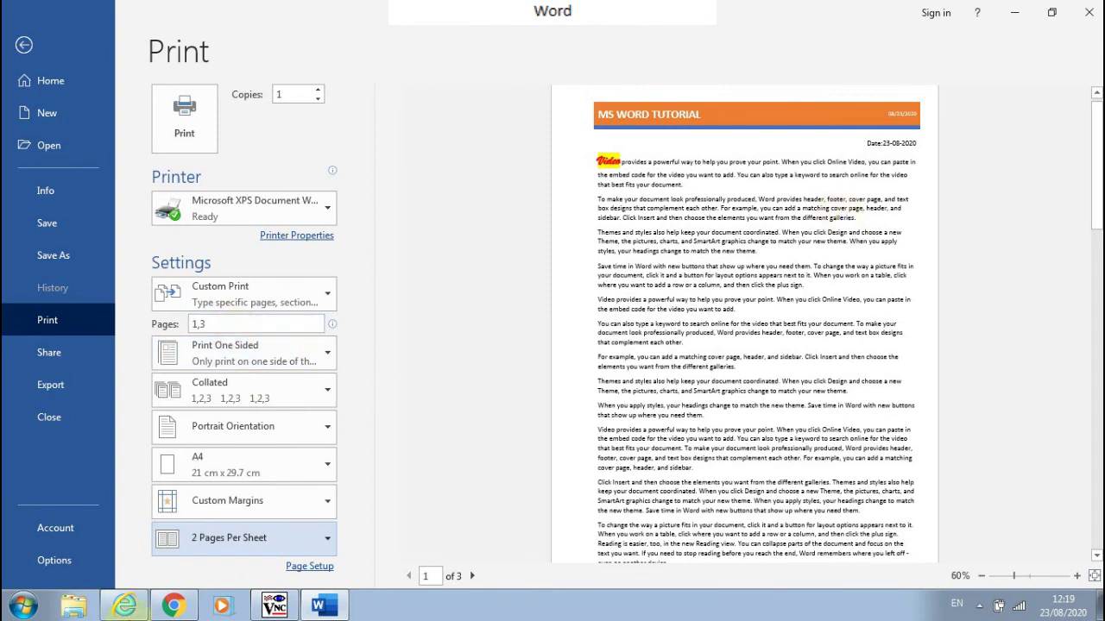
{"action": "left_click", "coordinate": [225, 539]}
{"action": "left_click", "coordinate": [218, 377]}
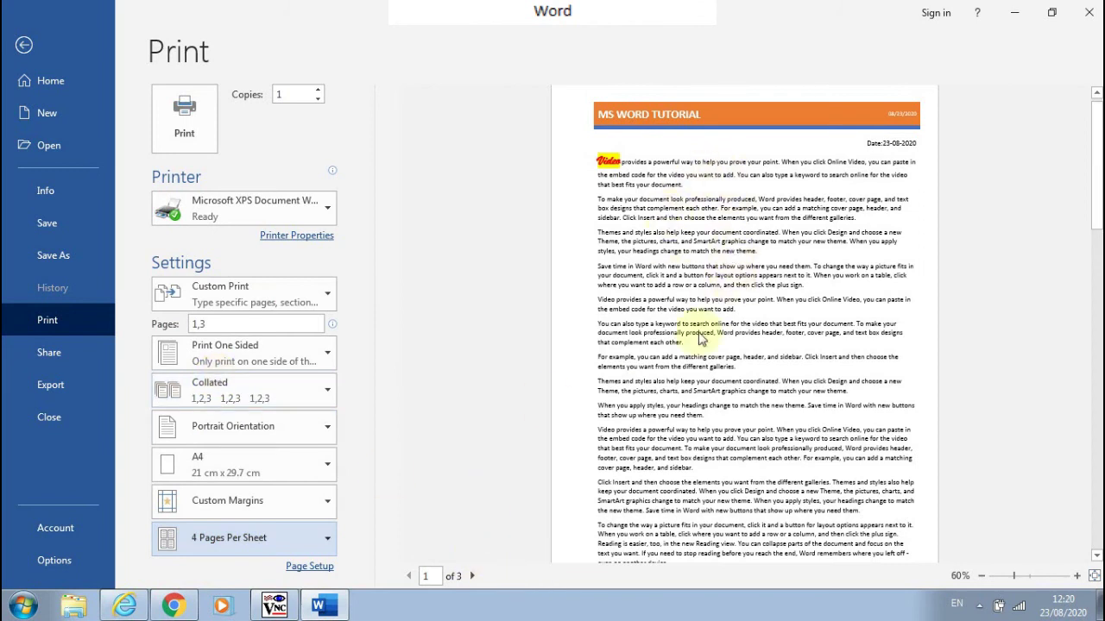
{"action": "left_click", "coordinate": [250, 545]}
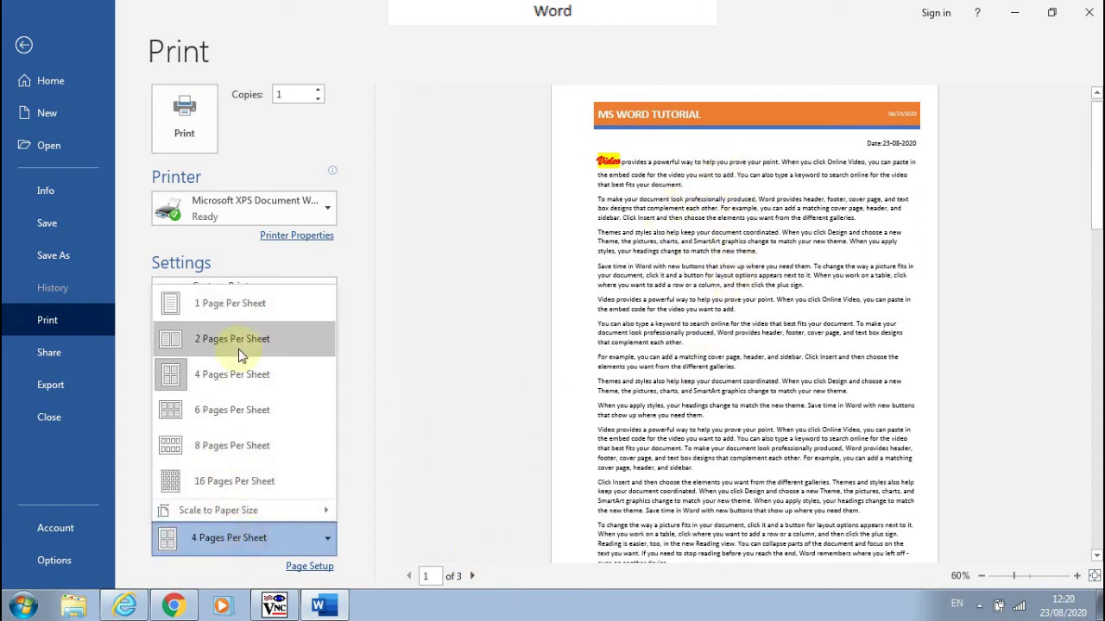
{"action": "left_click", "coordinate": [230, 304]}
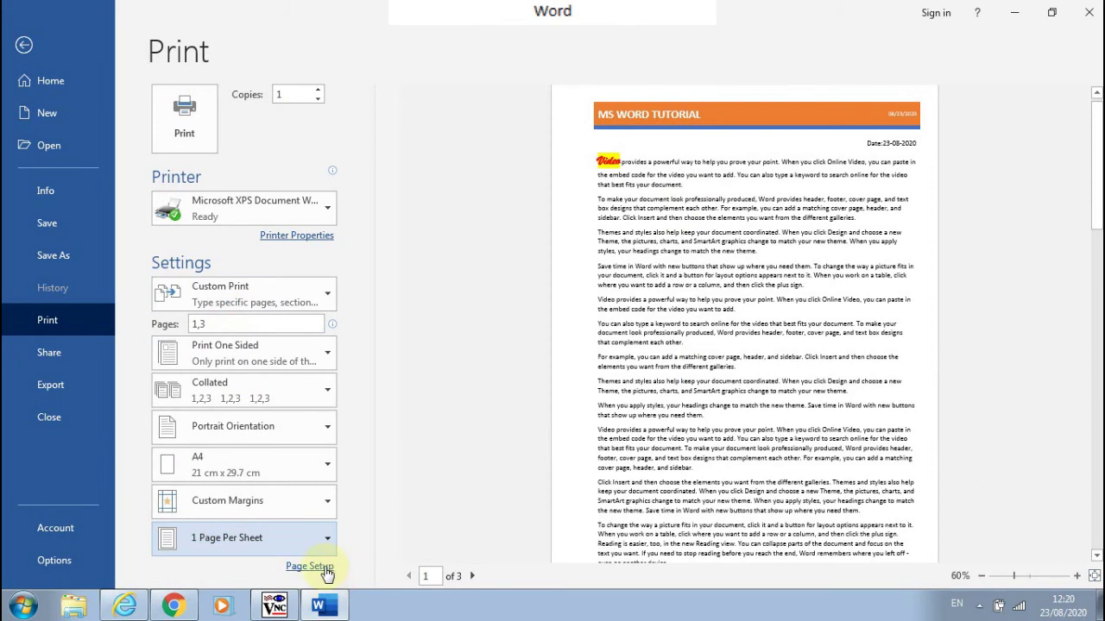
Step: Review the margin, paper and layout settings in Page Setup and close it without changes
{"action": "left_click", "coordinate": [309, 567]}
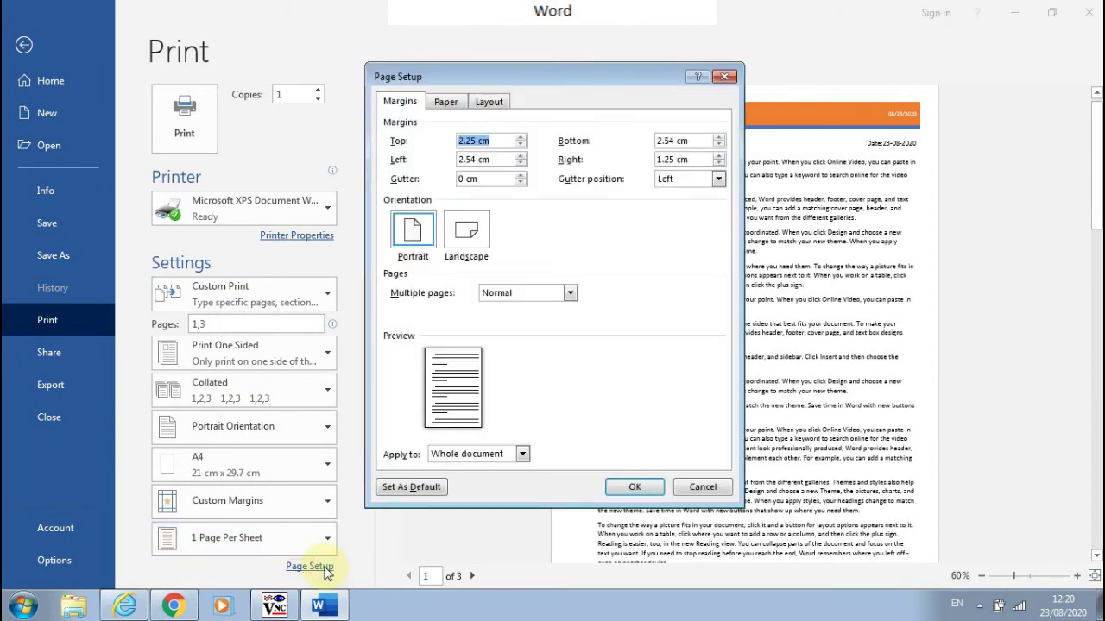
{"action": "left_click", "coordinate": [445, 102]}
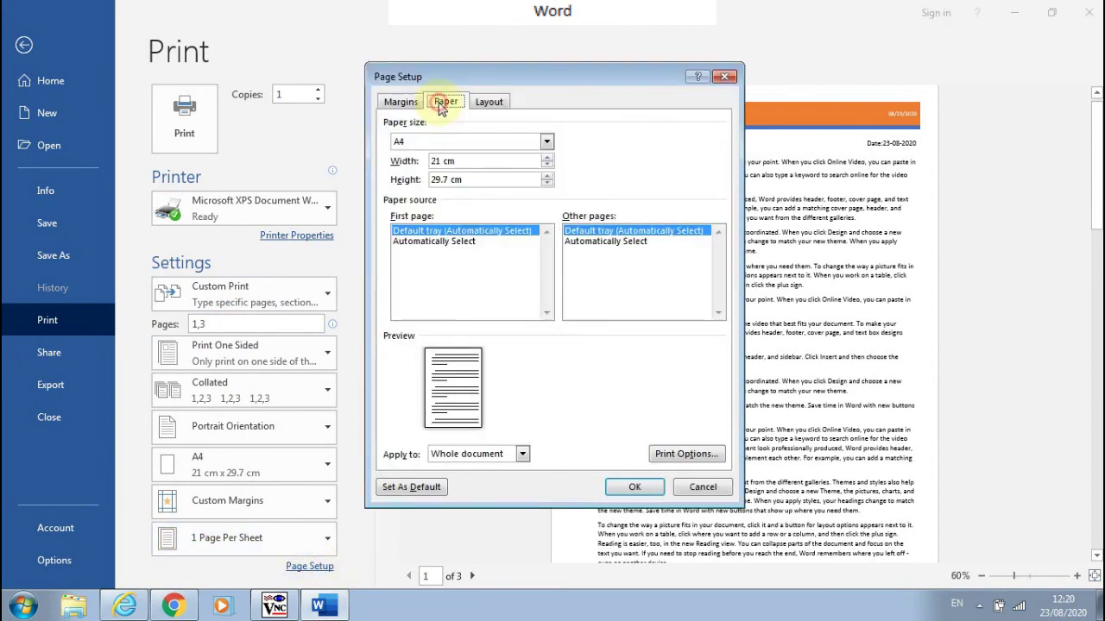
{"action": "left_click", "coordinate": [489, 103]}
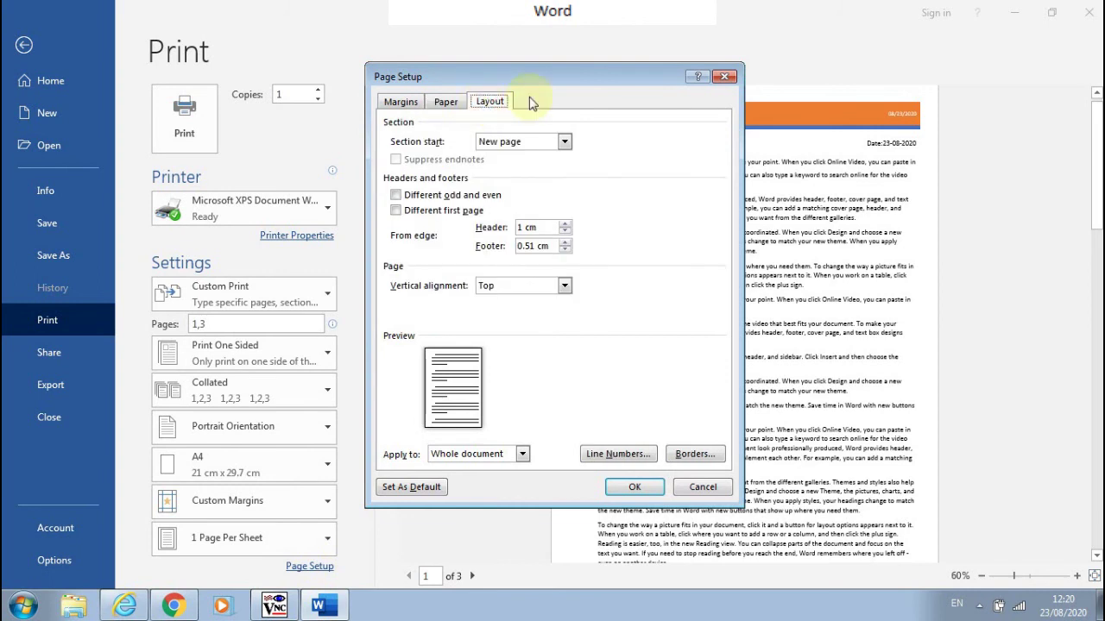
{"action": "left_click", "coordinate": [725, 78]}
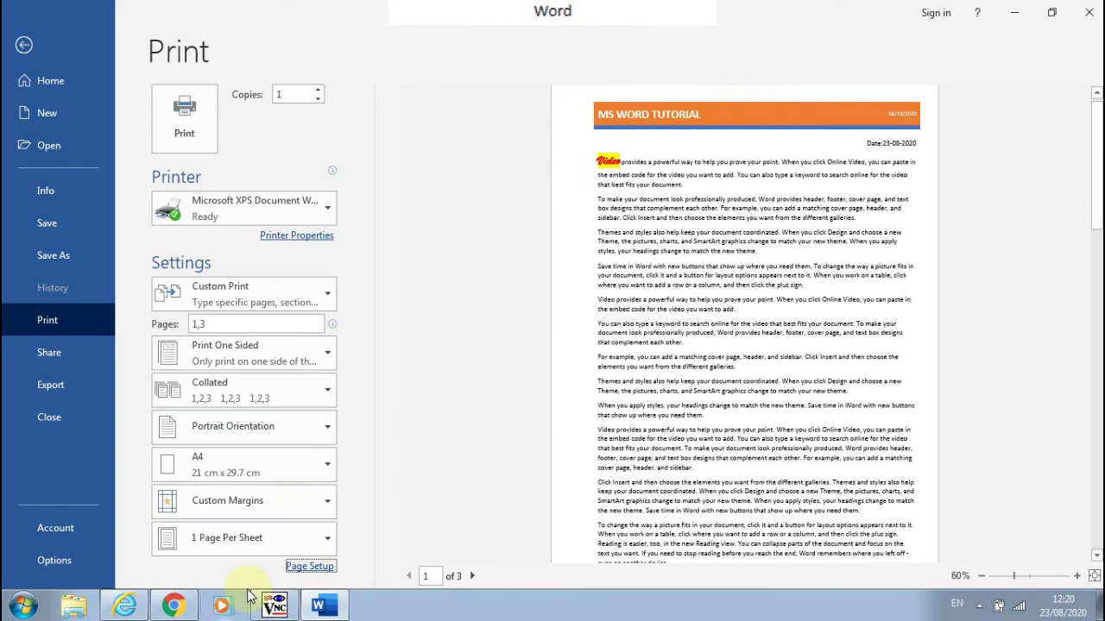
Step: Print 5 copies of pages 1 and 3 after previewing the document through to page 3
{"action": "double_click", "coordinate": [283, 94]}
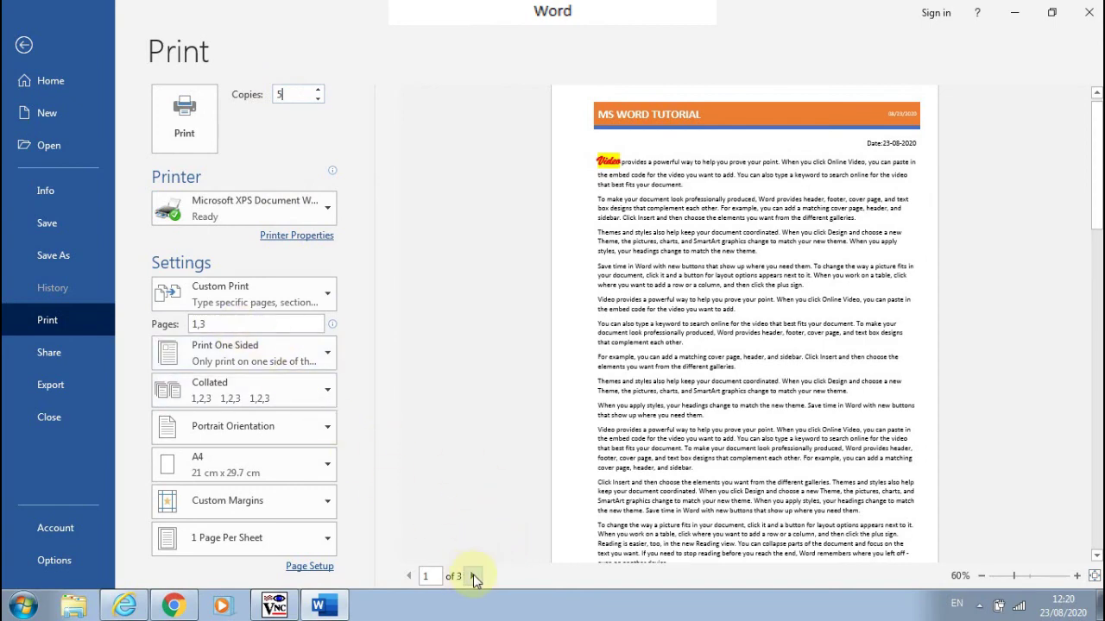
{"action": "left_click", "coordinate": [472, 575]}
{"action": "left_click", "coordinate": [472, 576]}
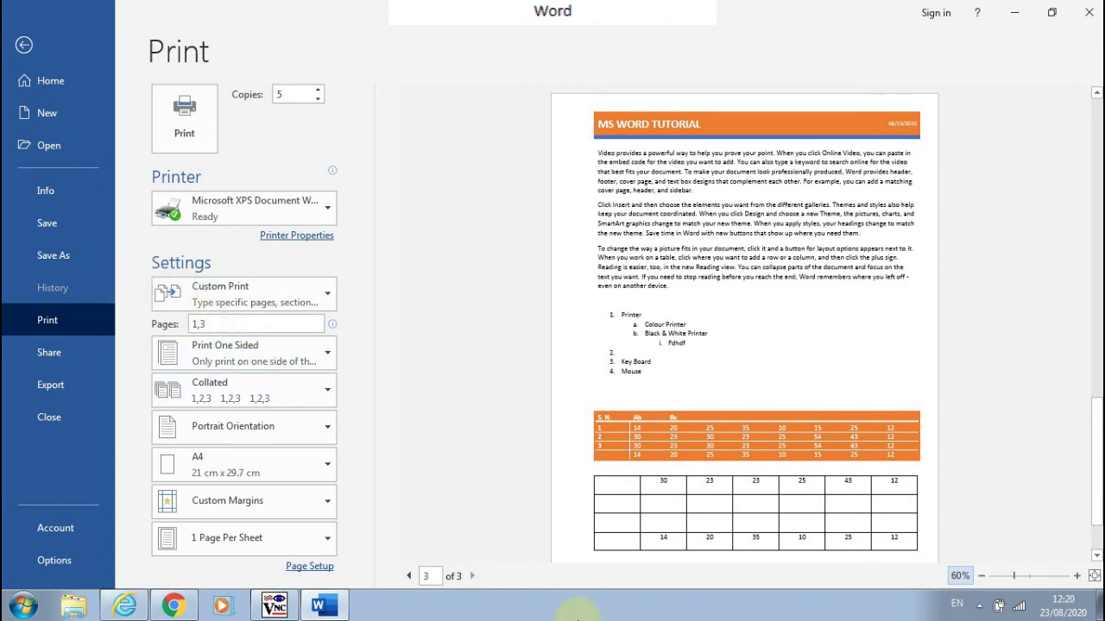
{"action": "left_click", "coordinate": [184, 140]}
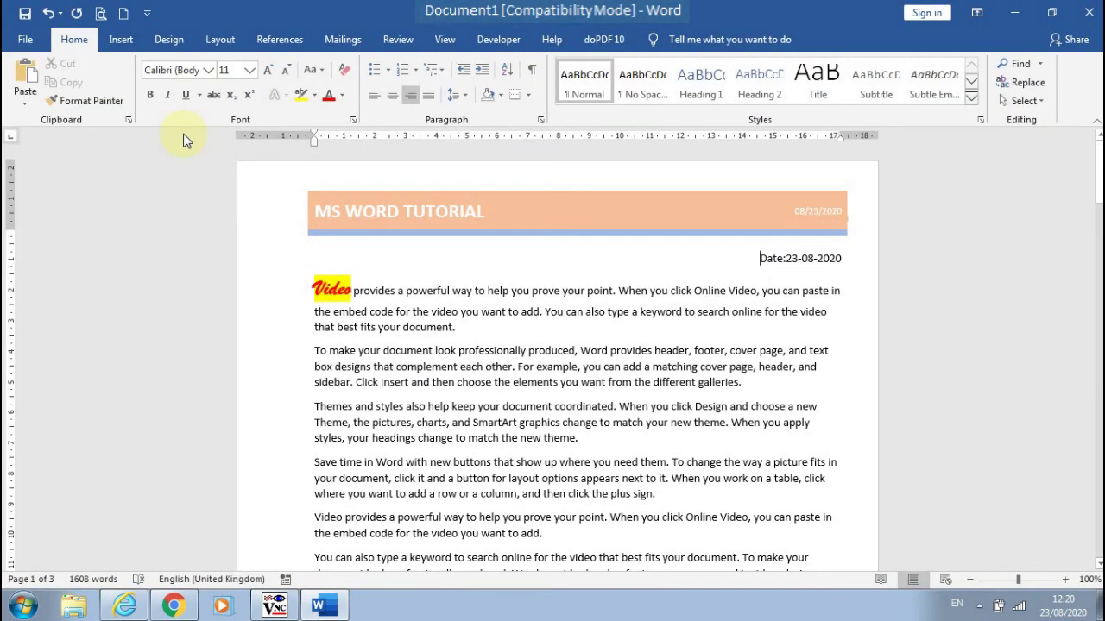
Step: Save the document to the Desktop as a Word Document named MS Word Tutorial
{"action": "left_click", "coordinate": [25, 14]}
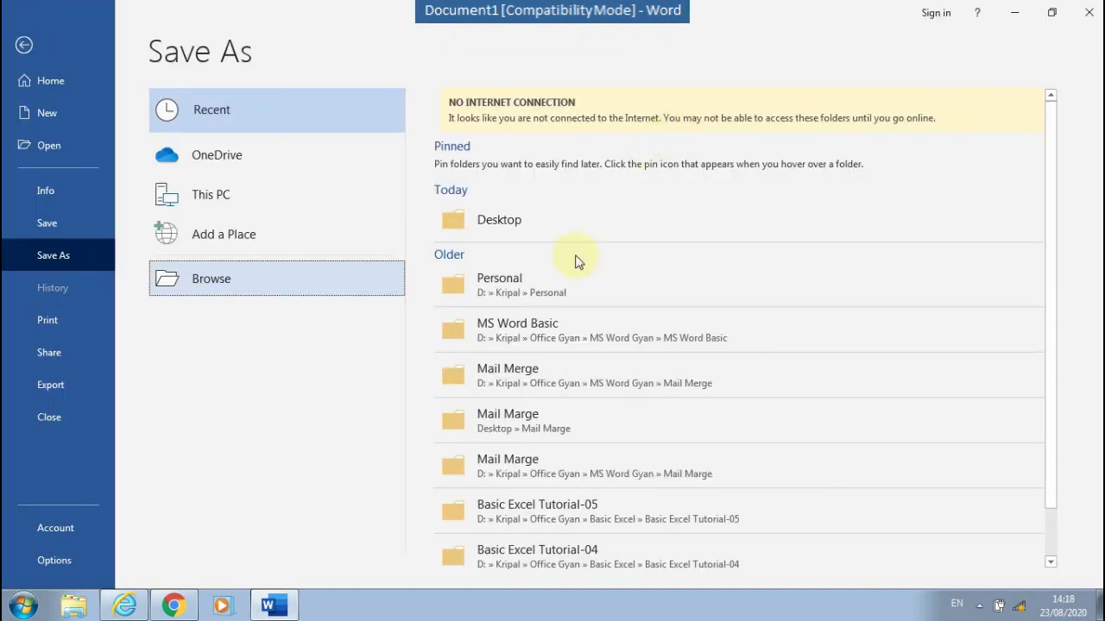
{"action": "left_click", "coordinate": [216, 280]}
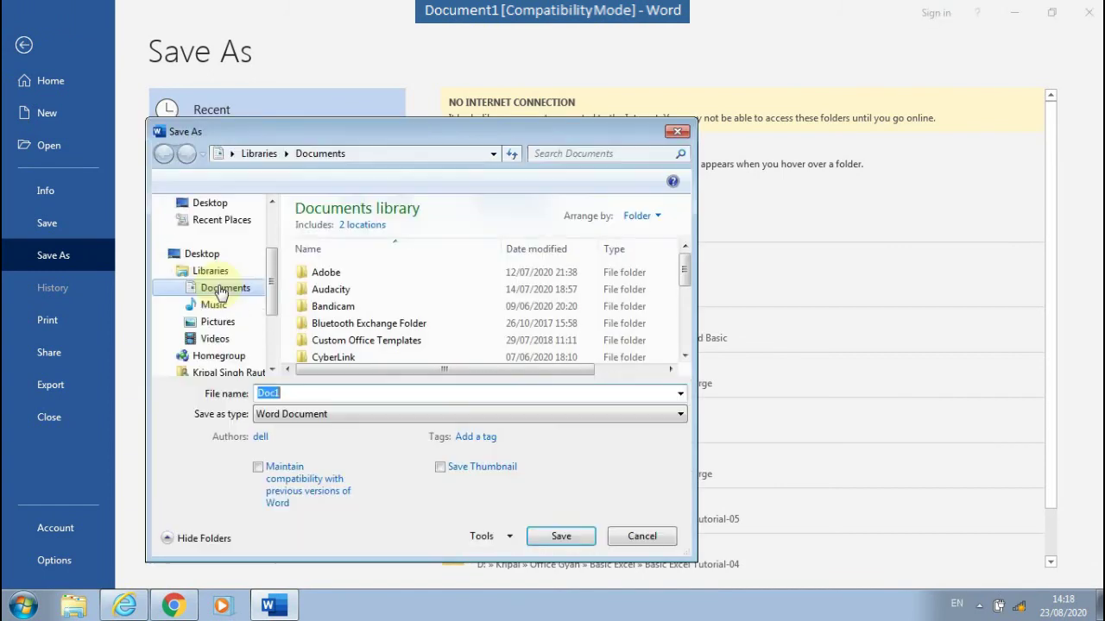
{"action": "left_click", "coordinate": [211, 234]}
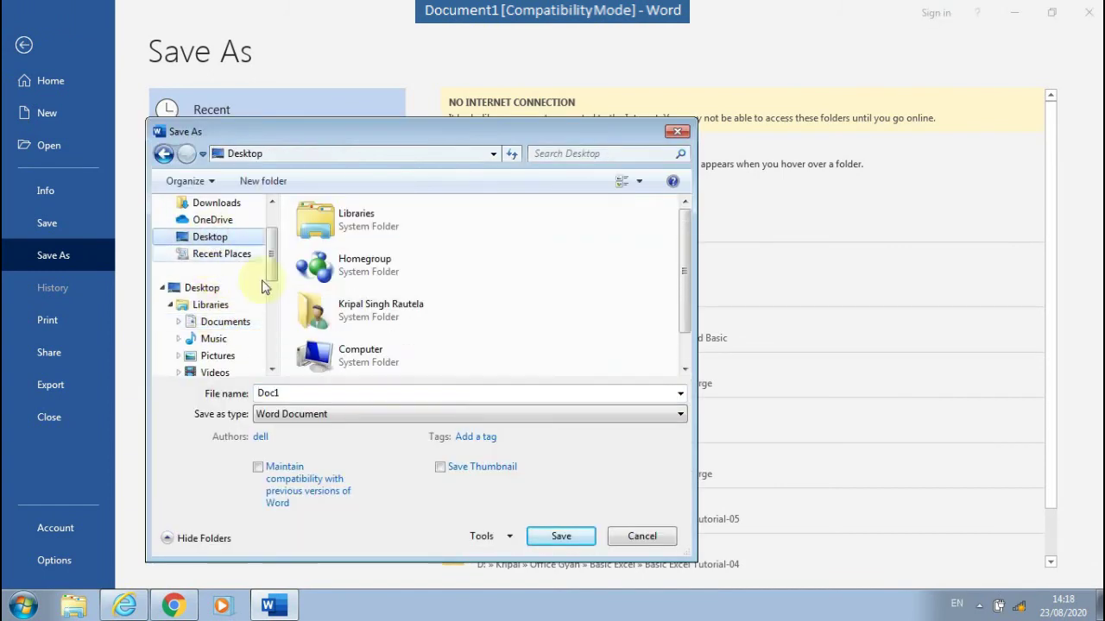
{"action": "double_click", "coordinate": [284, 393]}
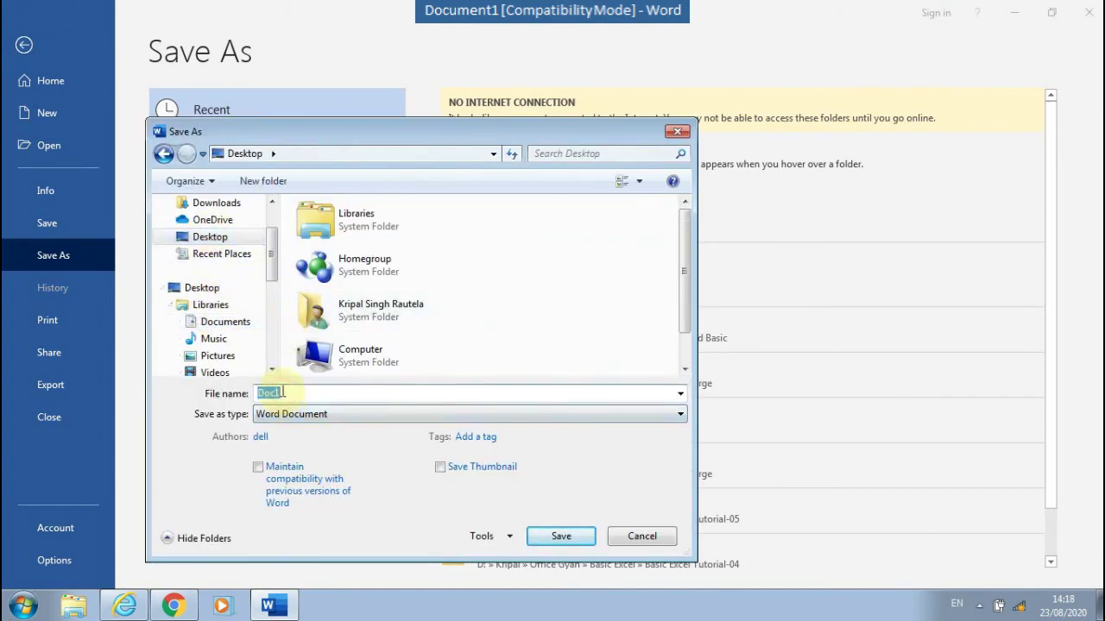
{"action": "type", "text": "MS Word Tutorial"}
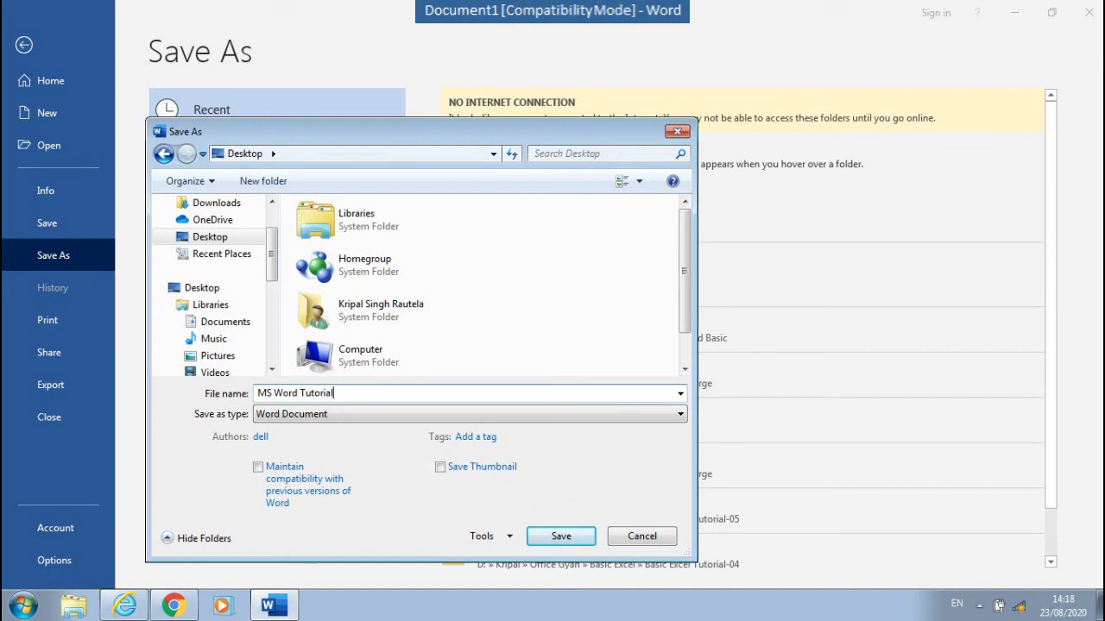
{"action": "left_click", "coordinate": [570, 539]}
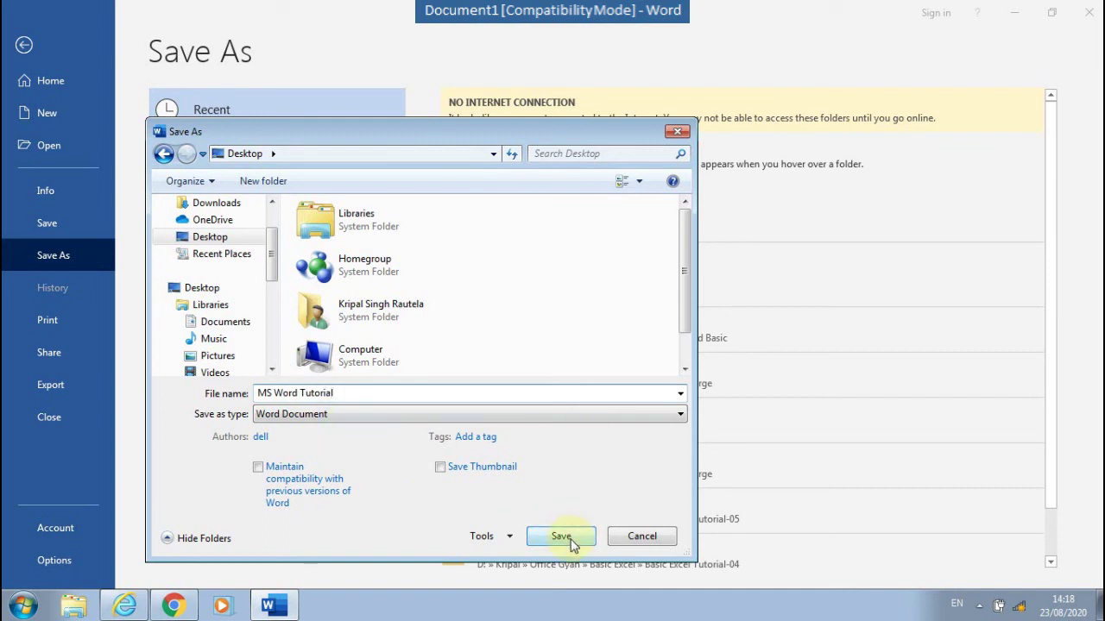
{"action": "left_click", "coordinate": [571, 540]}
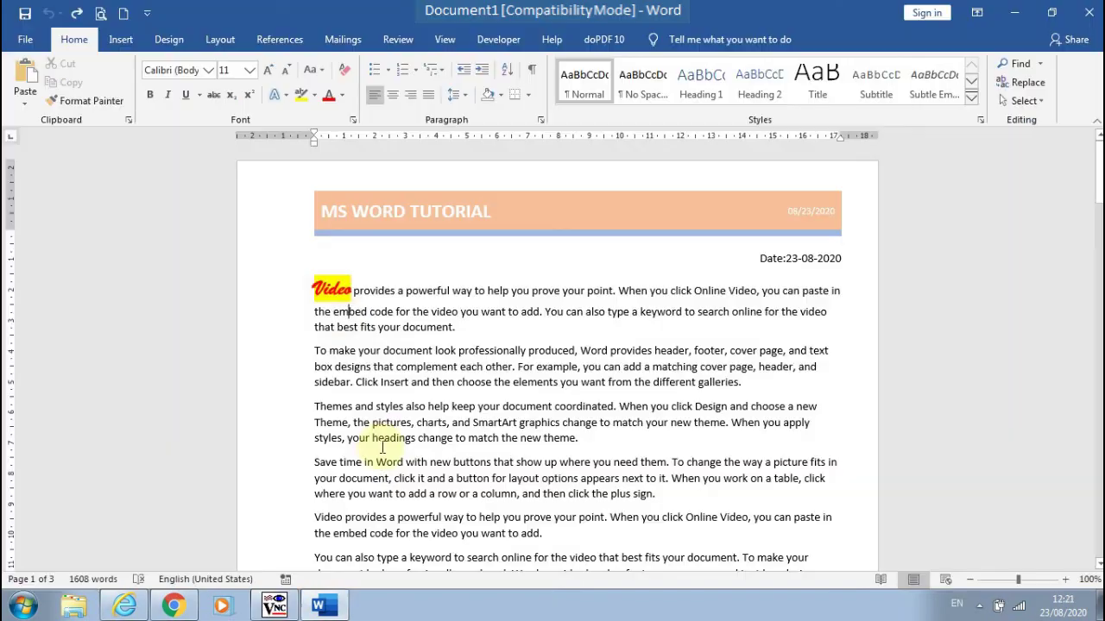
Step: Insert the Chrysanthemum sample picture below the last table and shrink it to about 6.67 cm high by 8.89 cm wide
{"action": "scroll", "coordinate": [313, 424], "scroll_direction": "down", "scroll_amount": 10}
{"action": "scroll", "coordinate": [385, 449], "scroll_direction": "up", "scroll_amount": 15}
{"action": "scroll", "coordinate": [381, 460], "scroll_direction": "down", "scroll_amount": 18}
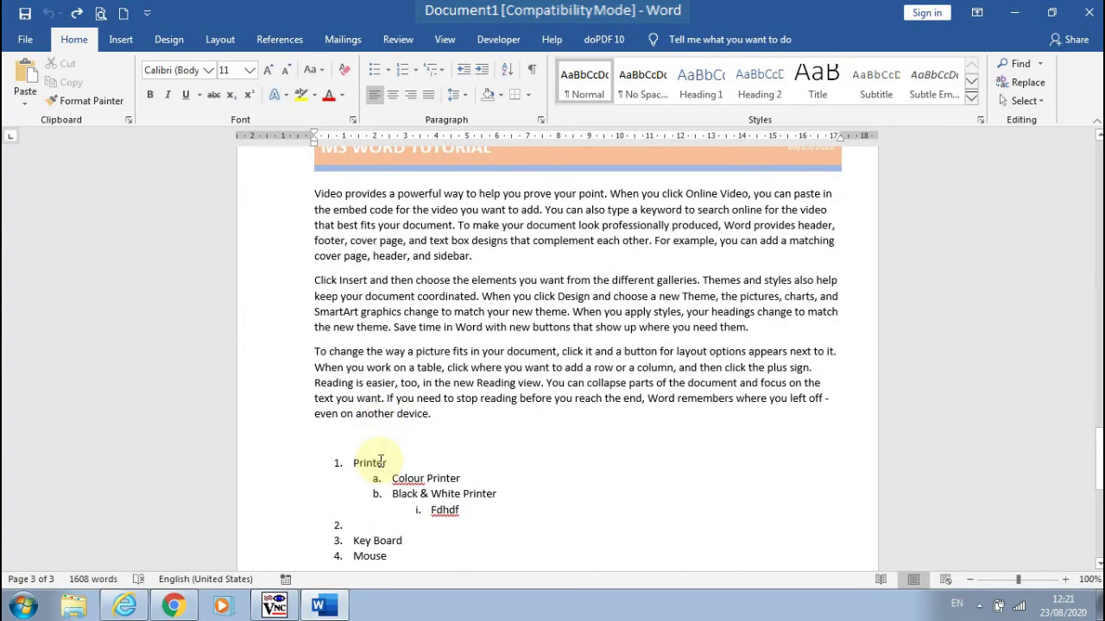
{"action": "scroll", "coordinate": [380, 462], "scroll_direction": "up", "scroll_amount": 9}
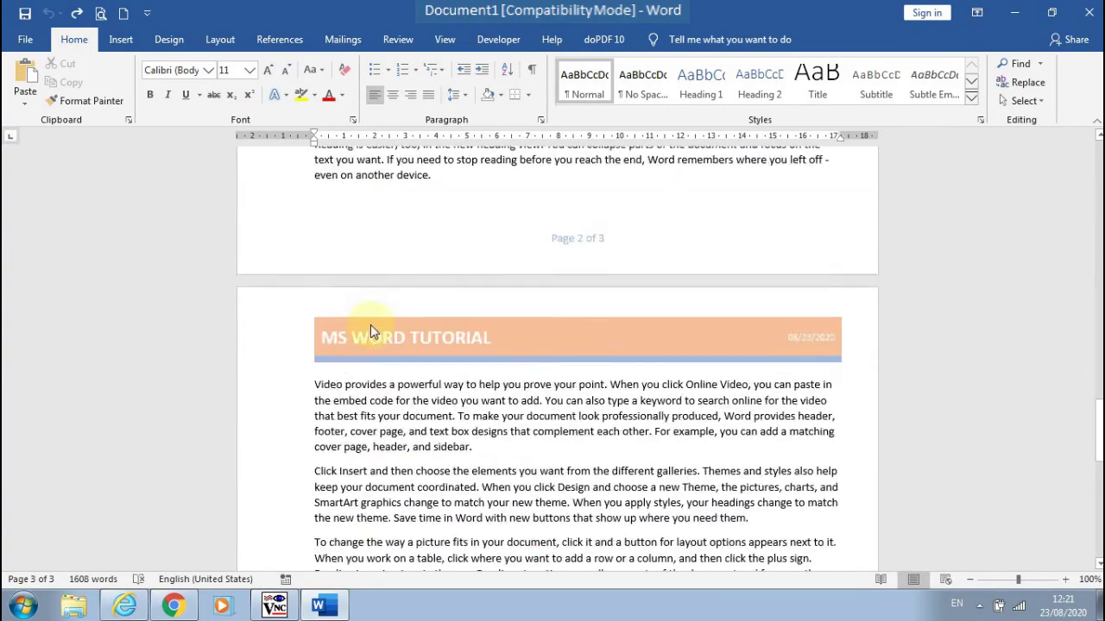
{"action": "scroll", "coordinate": [365, 320], "scroll_direction": "down", "scroll_amount": 11}
{"action": "scroll", "coordinate": [374, 357], "scroll_direction": "down", "scroll_amount": 8}
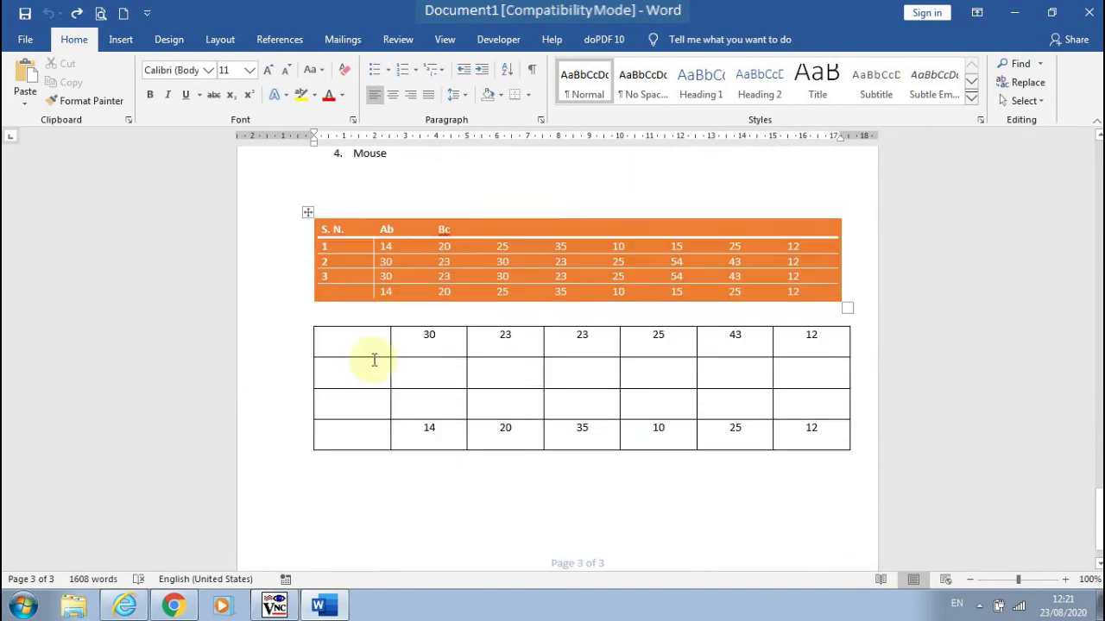
{"action": "left_click", "coordinate": [363, 436]}
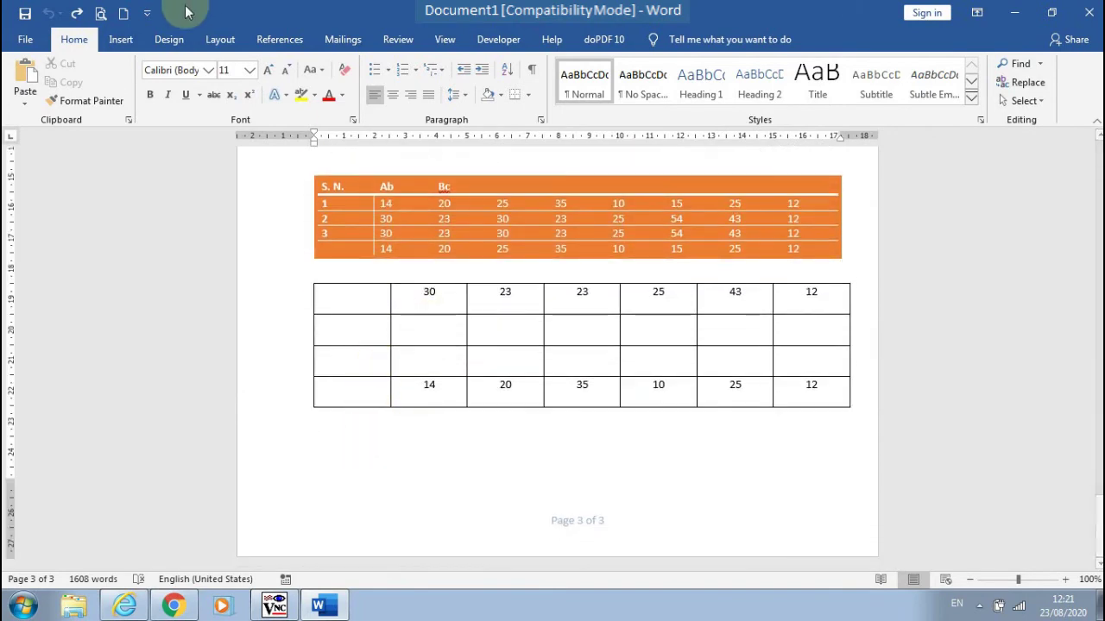
{"action": "left_click", "coordinate": [121, 39]}
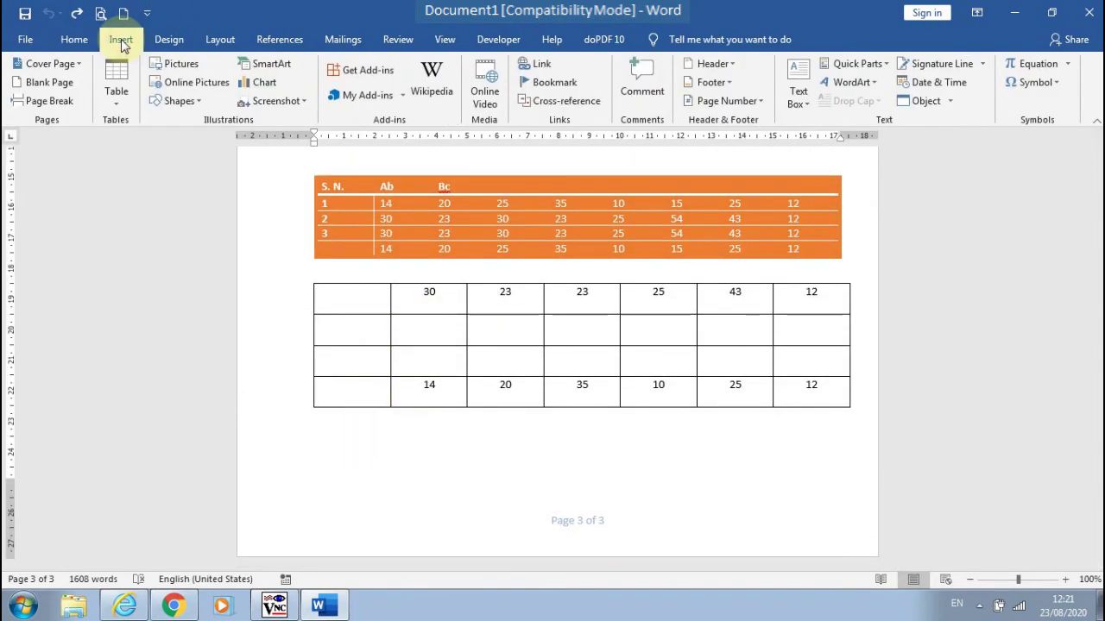
{"action": "left_click", "coordinate": [182, 69]}
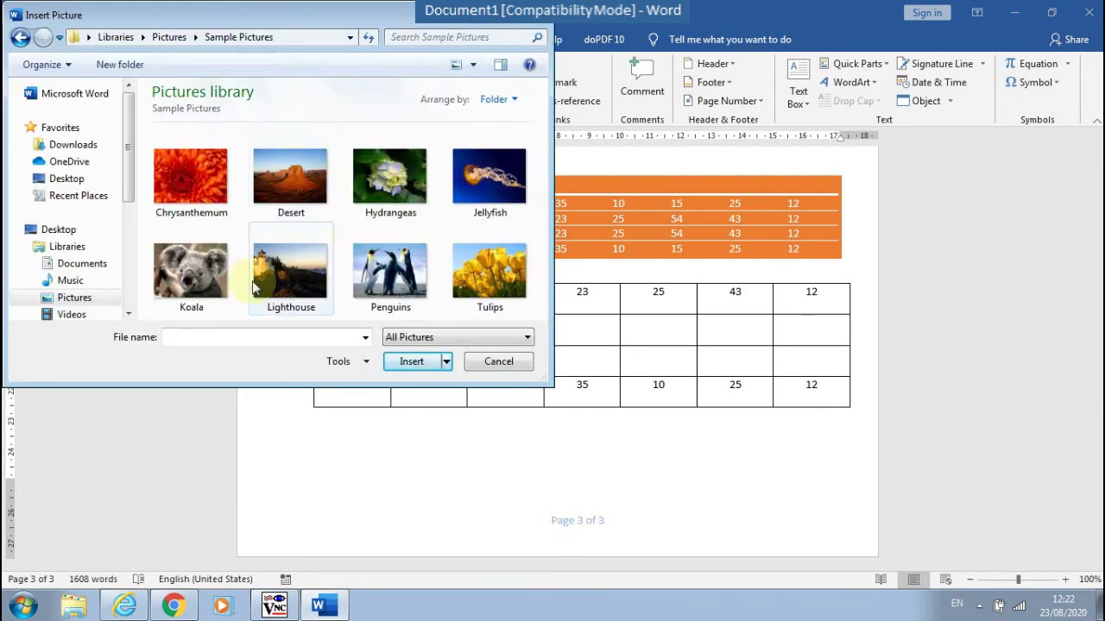
{"action": "left_click", "coordinate": [191, 177]}
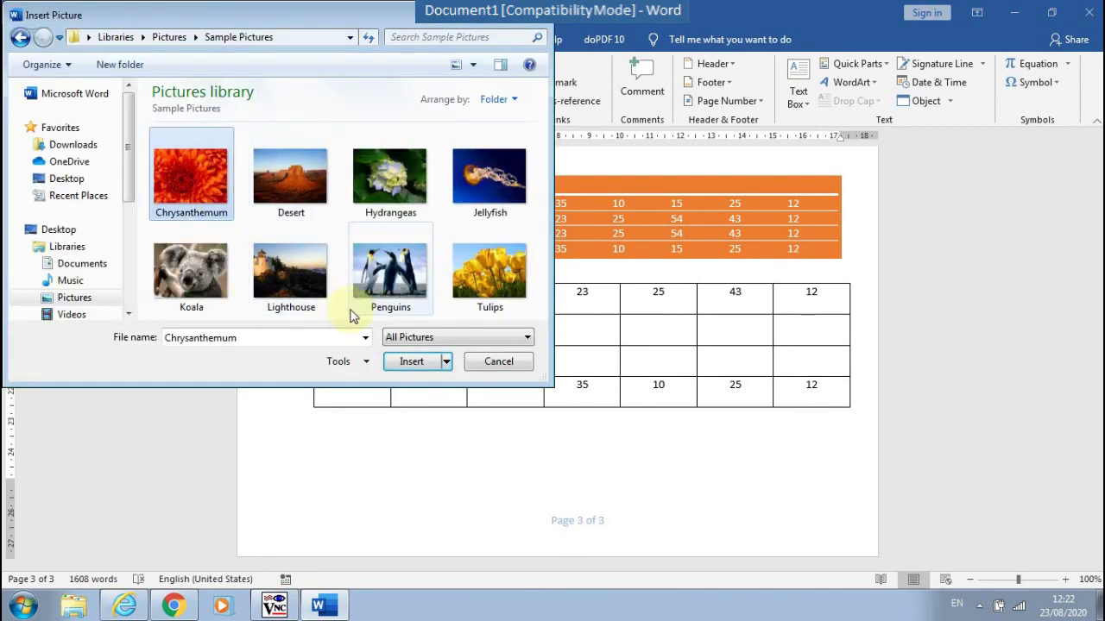
{"action": "left_click", "coordinate": [388, 362]}
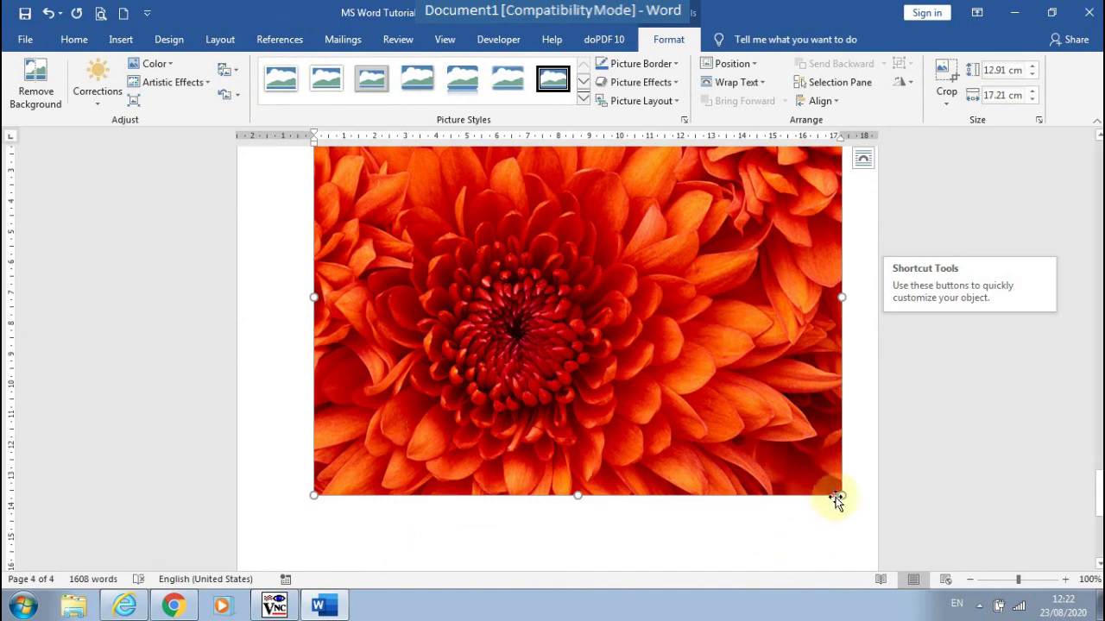
{"action": "left_click_drag", "start_coordinate": [842, 495], "coordinate": [587, 304]}
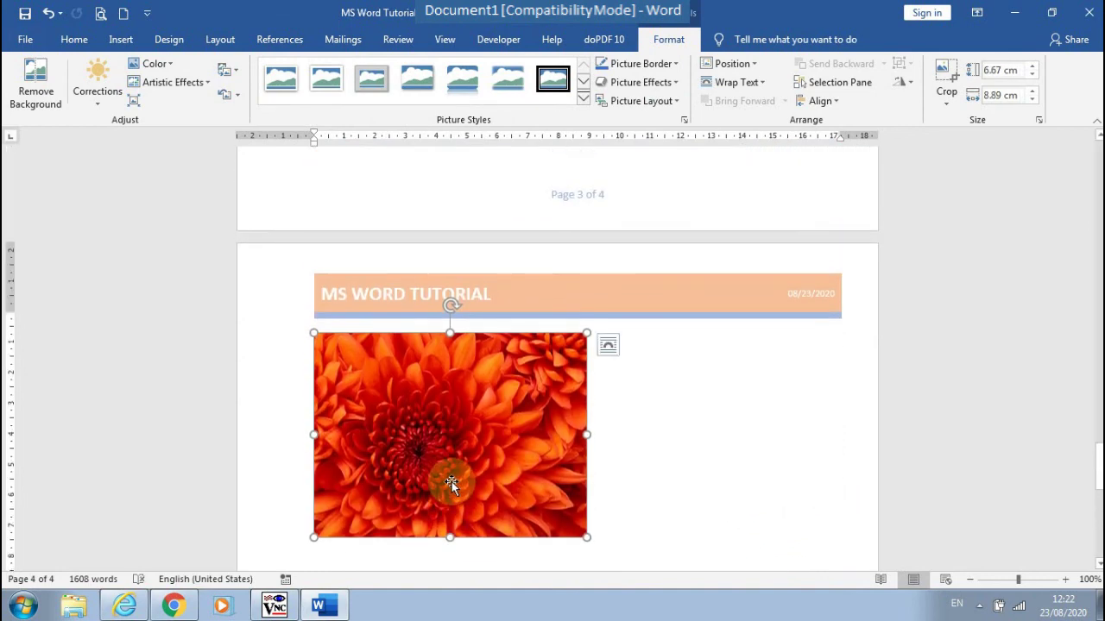
Step: Draw a notched right arrow about 2.78 cm high by 4.34 cm wide beside the flower picture and move it against the picture's right edge
{"action": "left_click", "coordinate": [125, 40]}
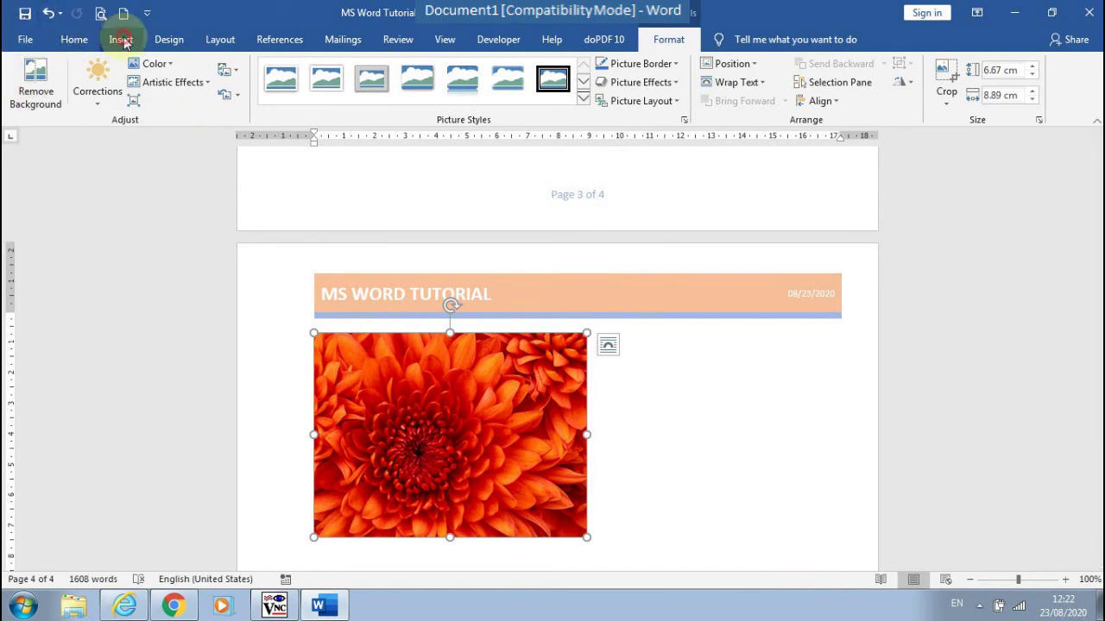
{"action": "left_click", "coordinate": [183, 103]}
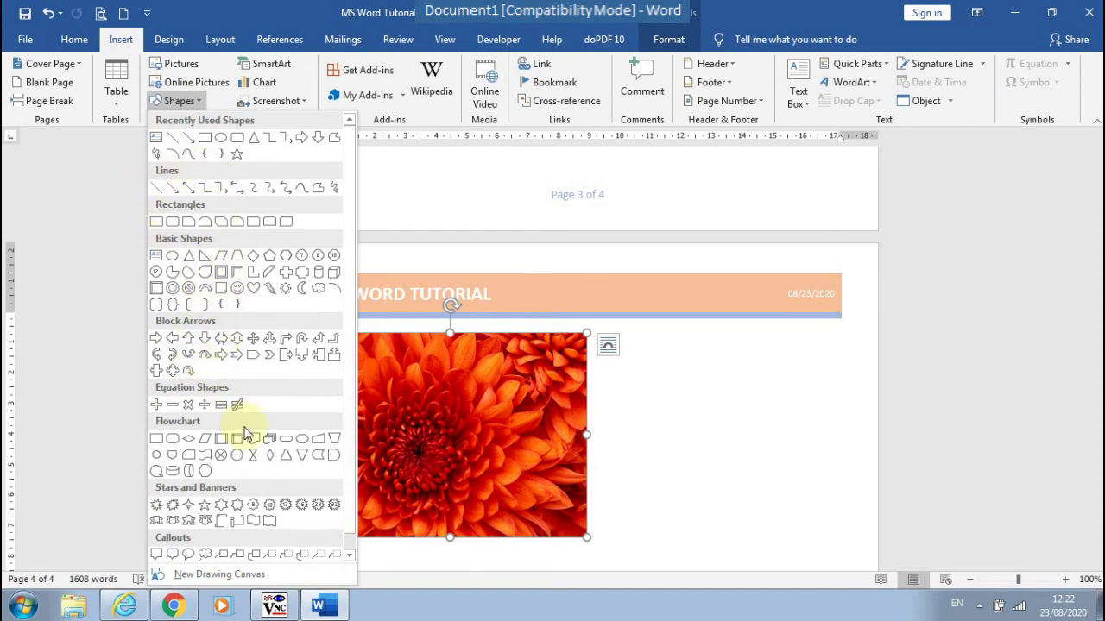
{"action": "left_click", "coordinate": [243, 353]}
{"action": "left_click_drag", "start_coordinate": [643, 405], "coordinate": [777, 490]}
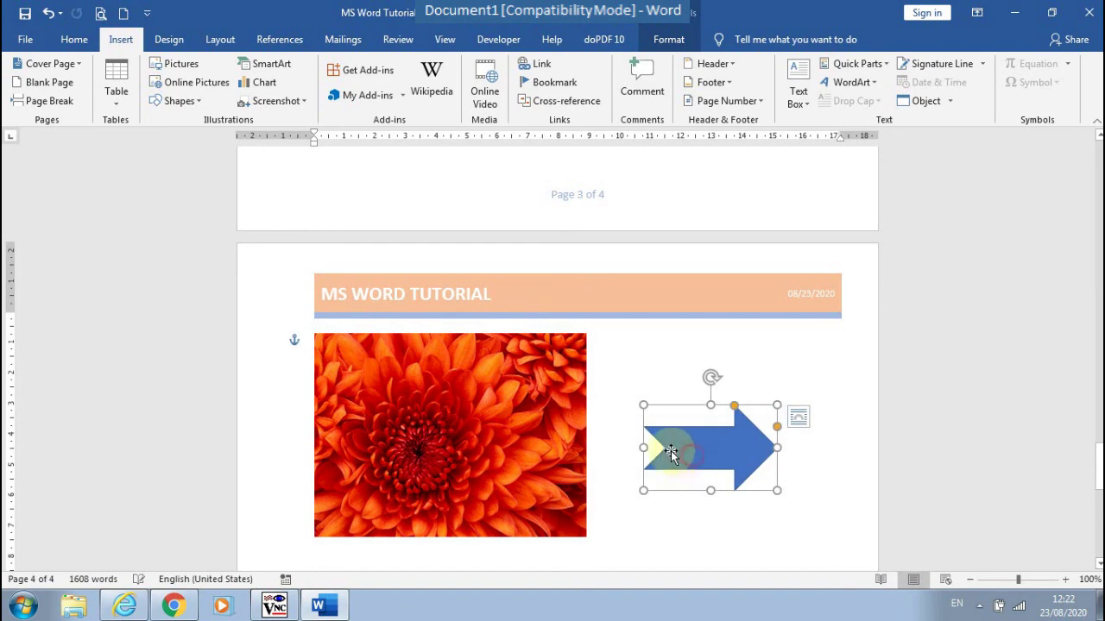
{"action": "left_click_drag", "start_coordinate": [663, 436], "coordinate": [628, 415]}
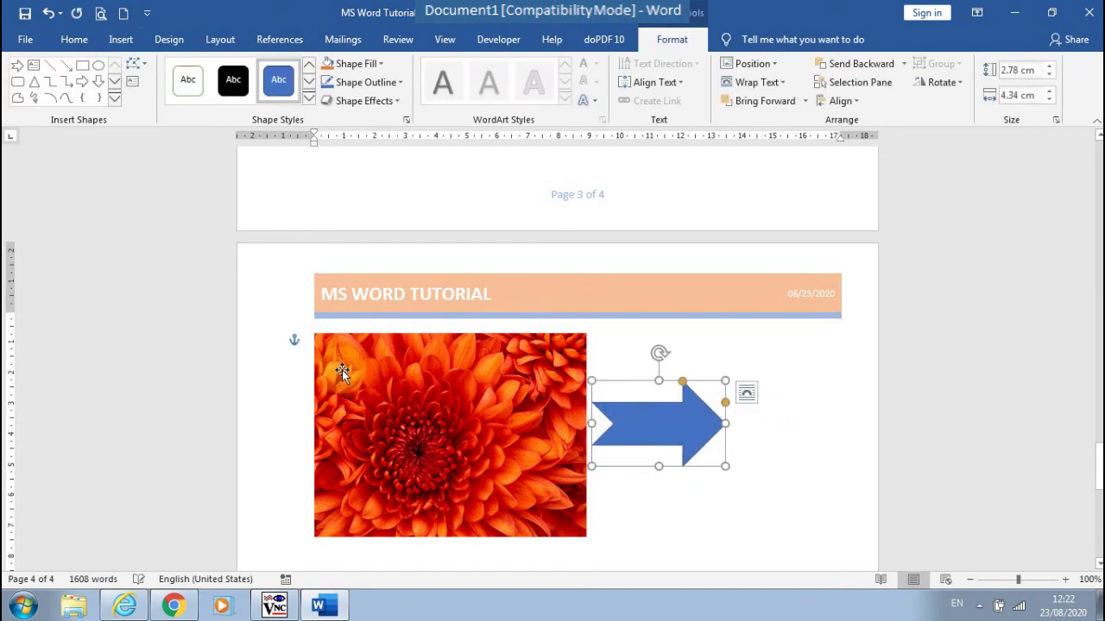
Step: Deselect the picture and the arrow, and save the changes to the document
{"action": "left_click", "coordinate": [500, 470]}
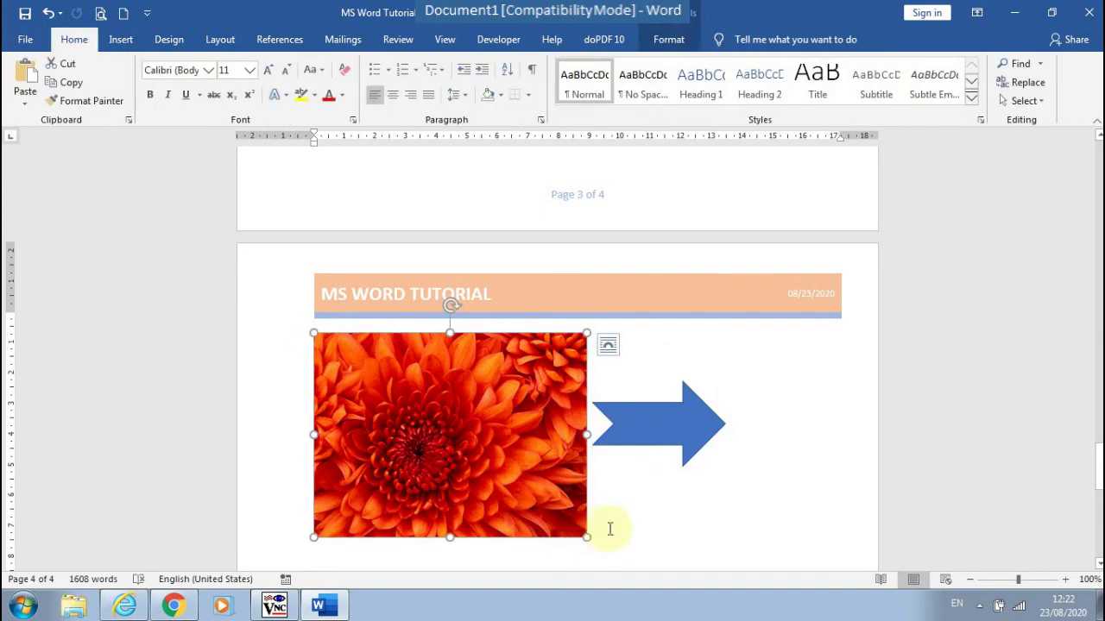
{"action": "left_click", "coordinate": [728, 450]}
{"action": "left_click", "coordinate": [702, 426]}
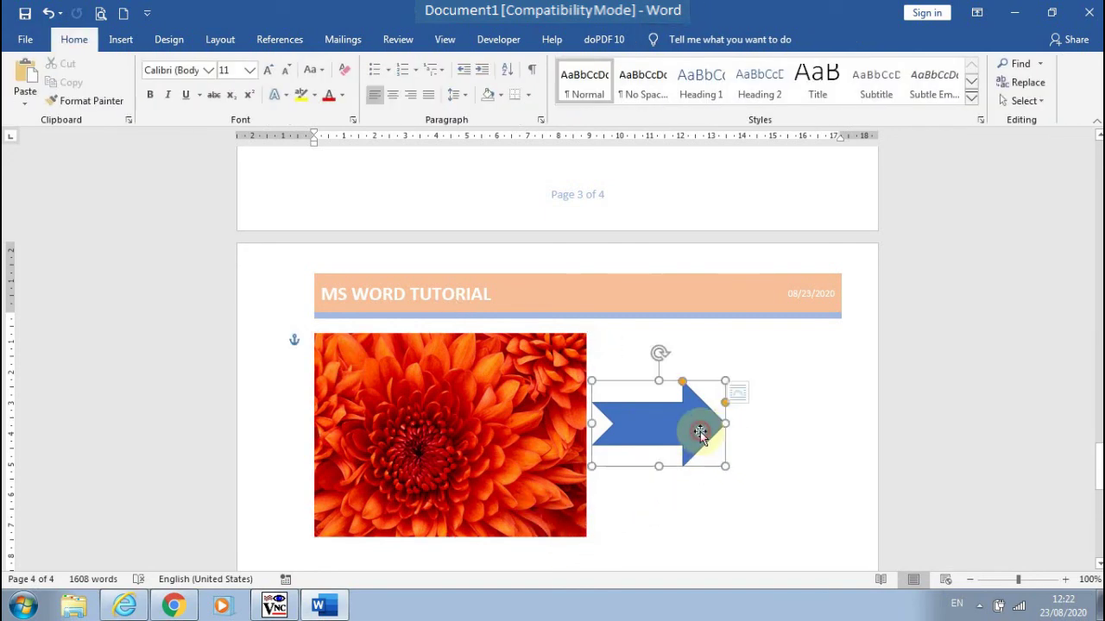
{"action": "left_click", "coordinate": [783, 429]}
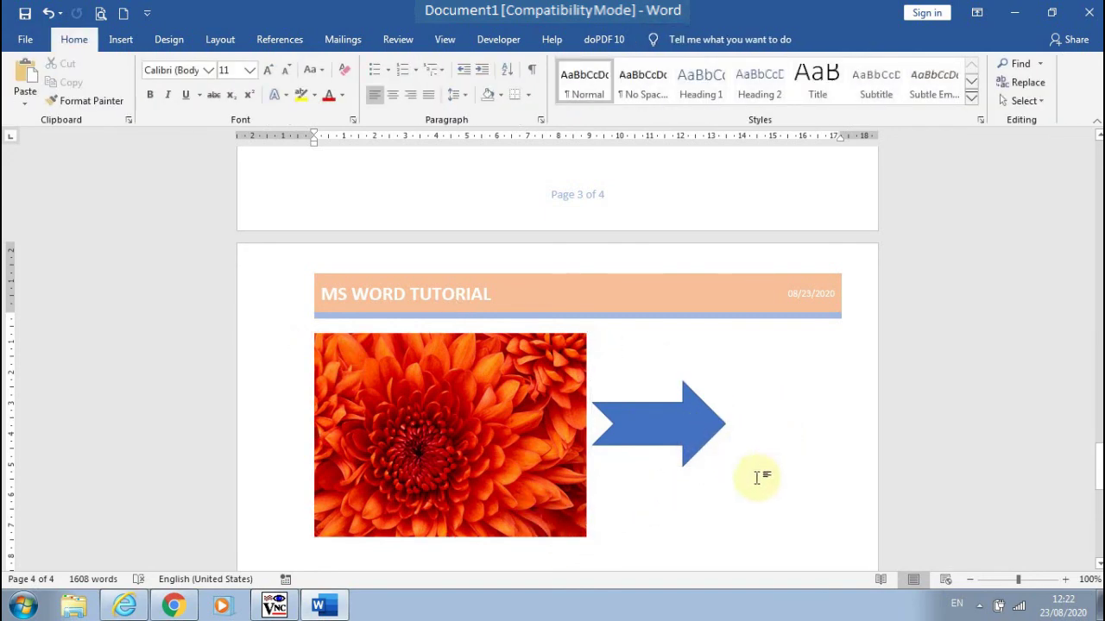
{"action": "left_click", "coordinate": [26, 14]}
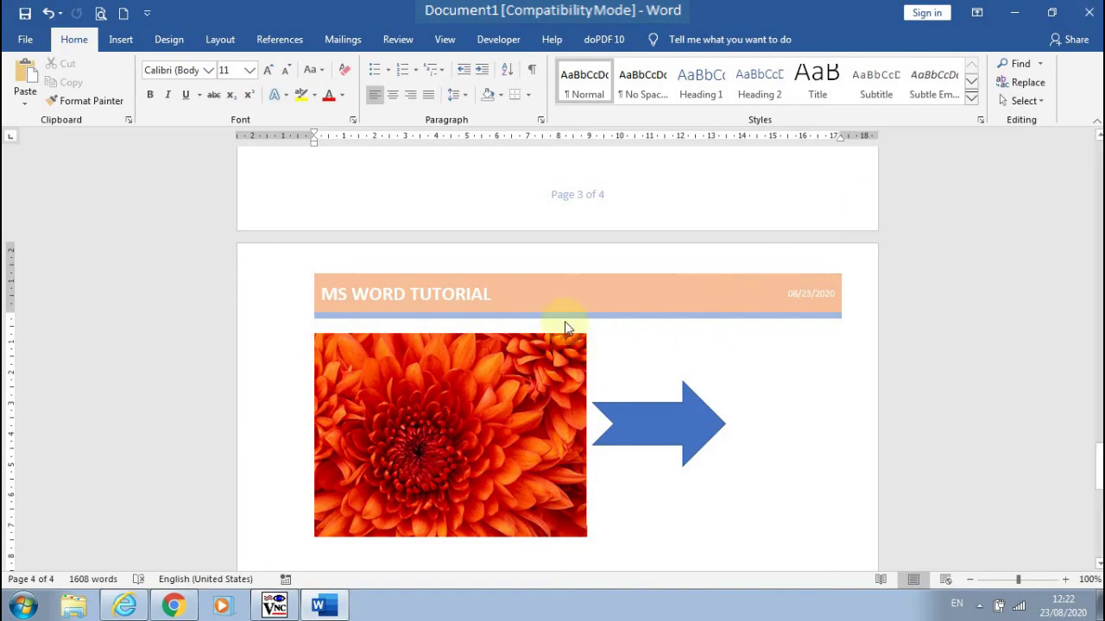
{"action": "scroll", "coordinate": [518, 349], "scroll_direction": "up", "scroll_amount": 10}
{"action": "scroll", "coordinate": [516, 345], "scroll_direction": "down", "scroll_amount": 12}
{"action": "scroll", "coordinate": [516, 340], "scroll_direction": "up", "scroll_amount": 15}
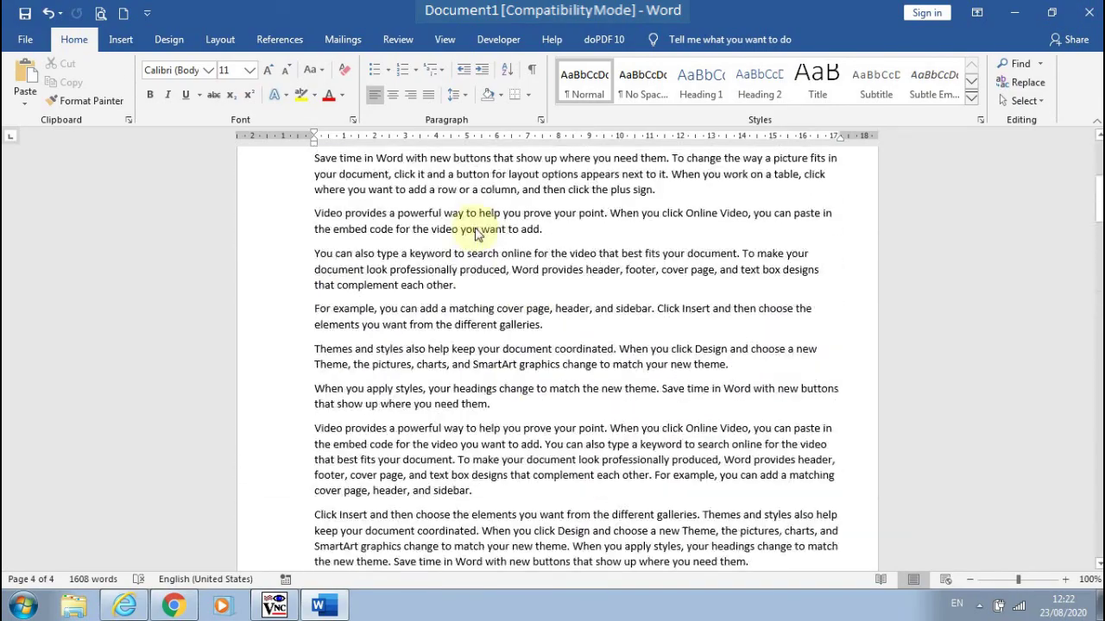
{"action": "scroll", "coordinate": [476, 229], "scroll_direction": "down", "scroll_amount": 17}
{"action": "scroll", "coordinate": [474, 250], "scroll_direction": "up", "scroll_amount": 15}
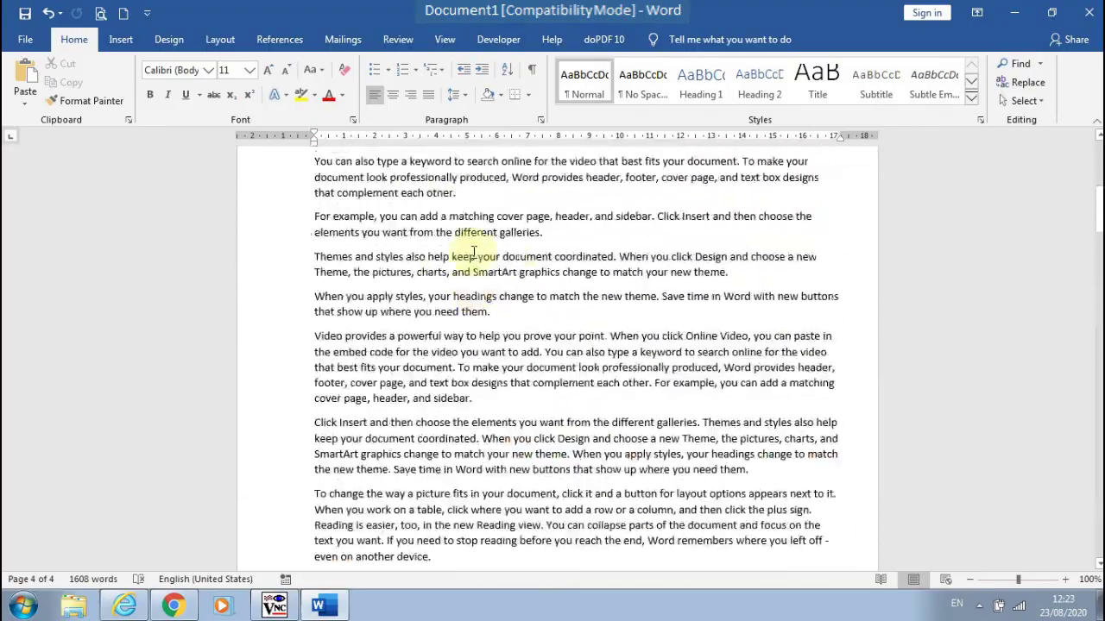